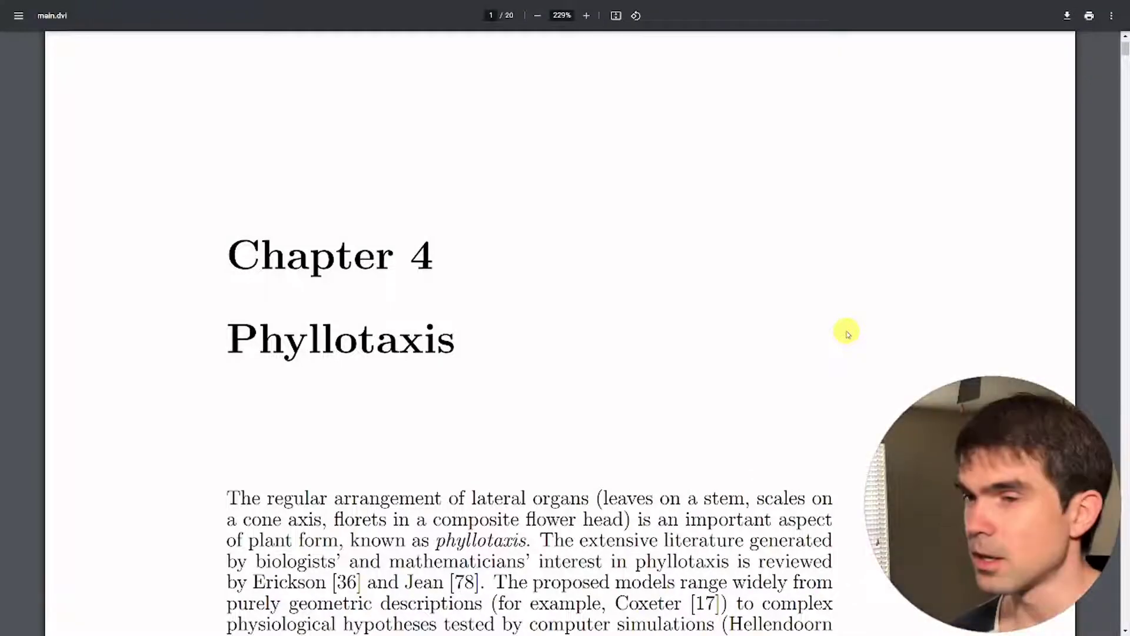
scroll(812, 314, down, 2)
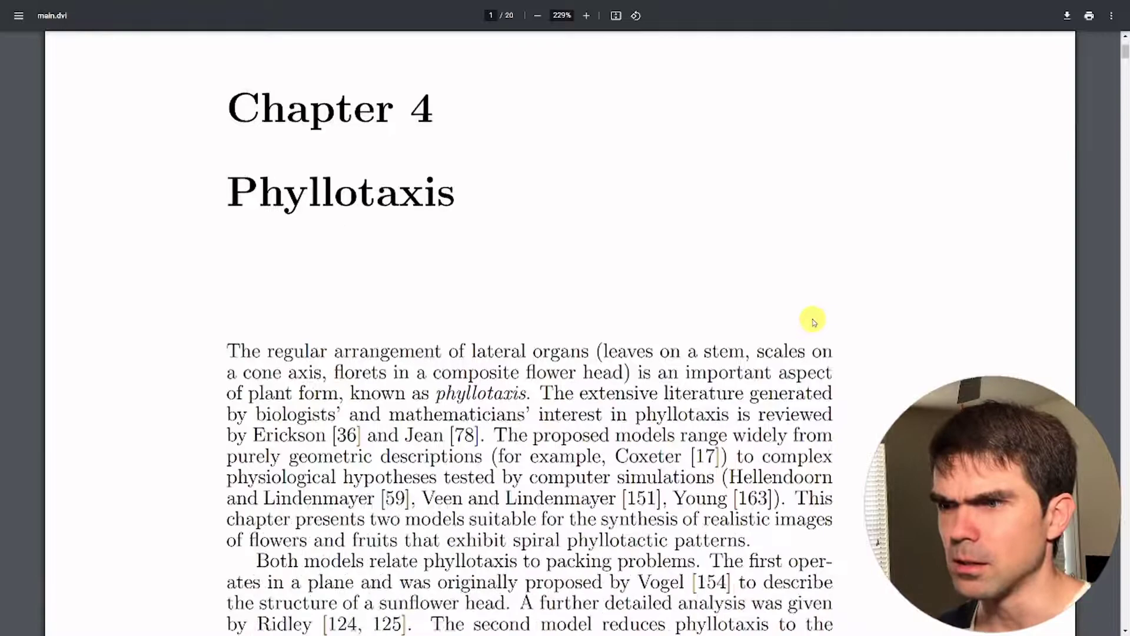
scroll(815, 321, down, 3)
scroll(816, 323, down, 3)
scroll(818, 327, down, 3)
scroll(819, 330, down, 2)
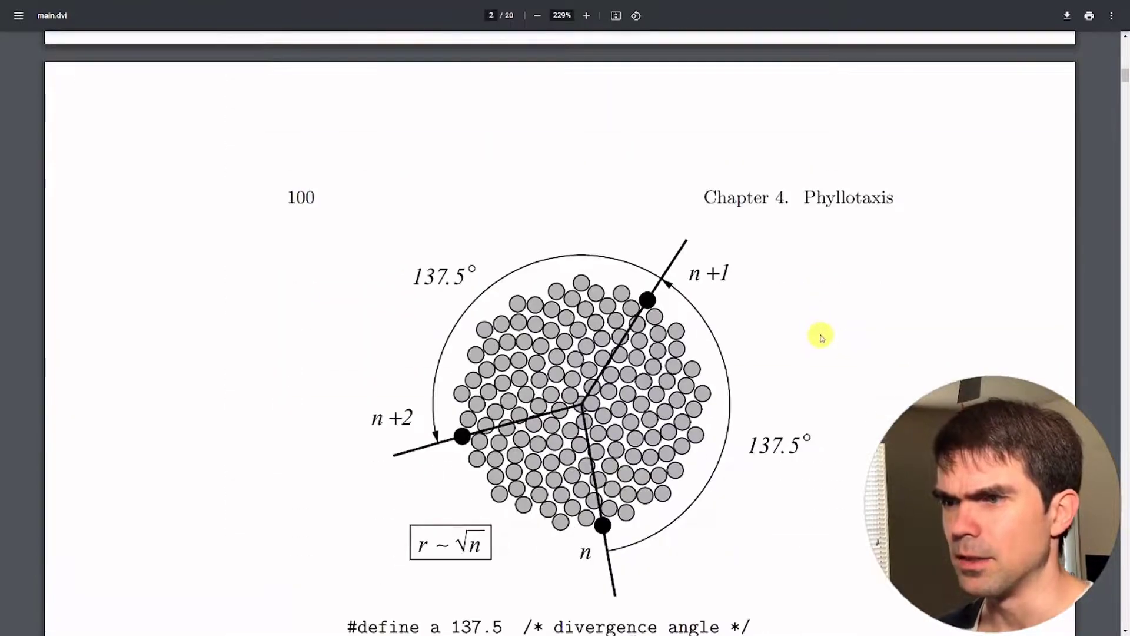
scroll(820, 333, down, 2)
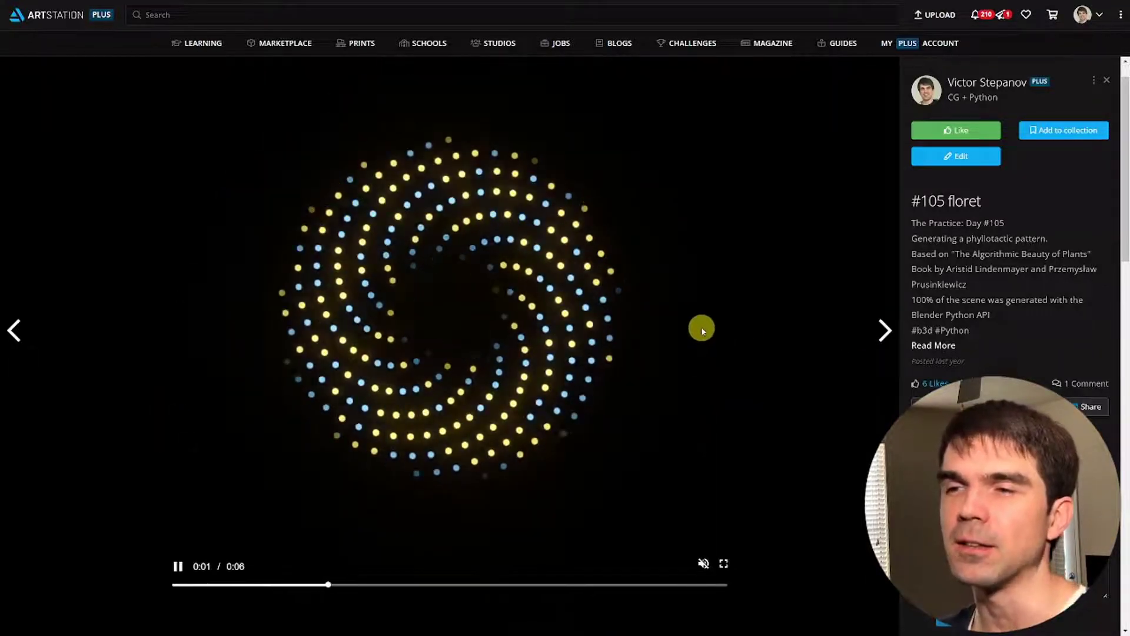
scroll(701, 327, down, 5)
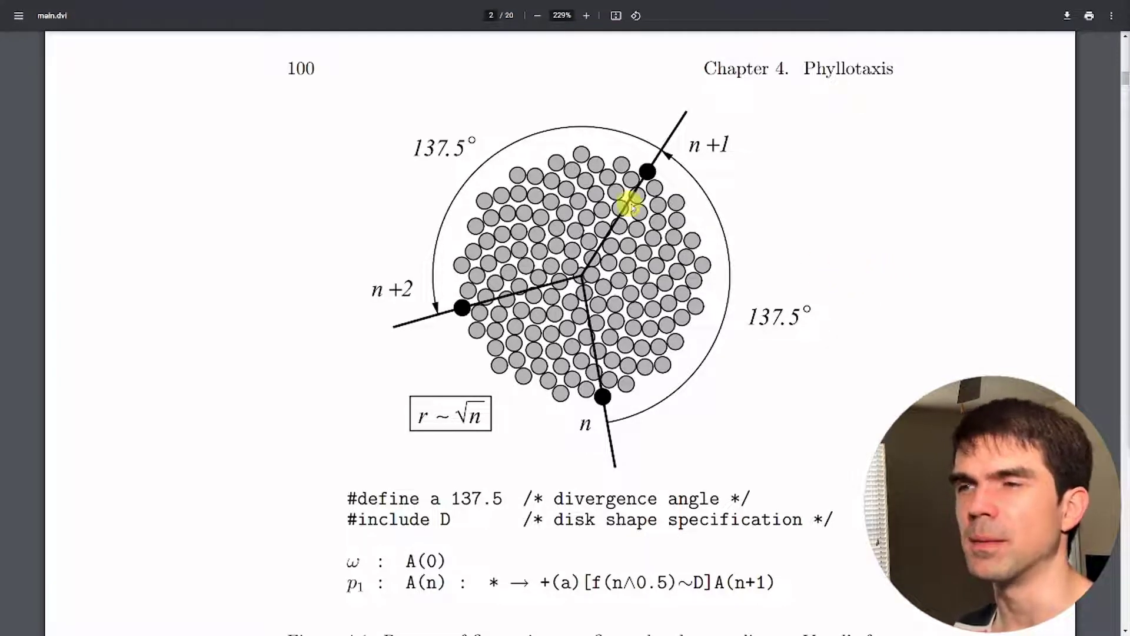
scroll(657, 298, up, 1)
scroll(663, 298, down, 2)
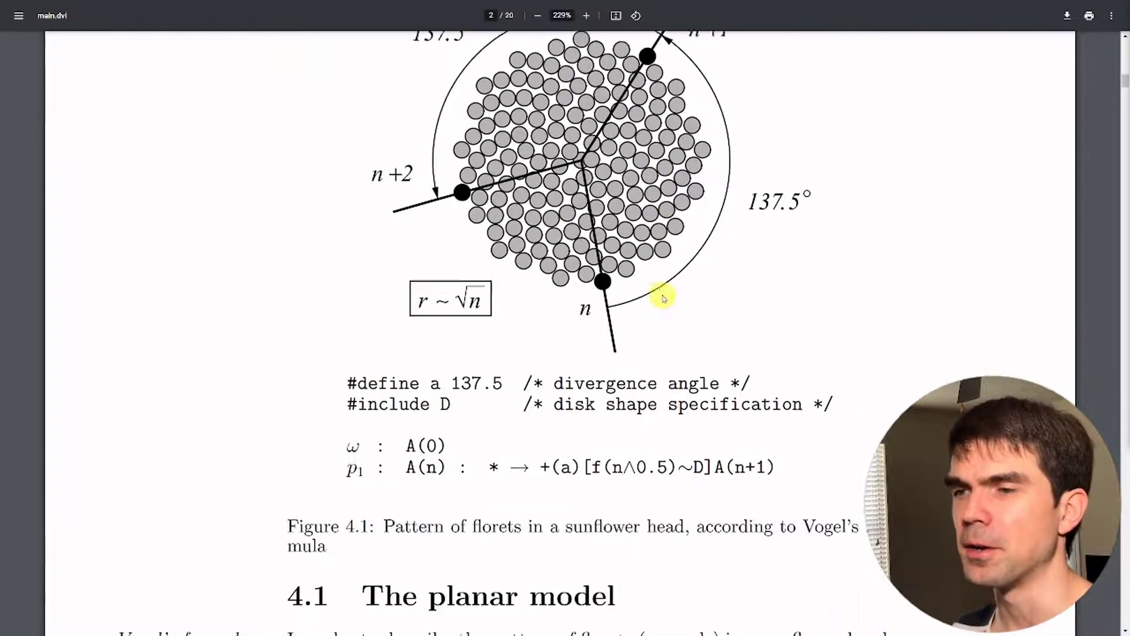
scroll(664, 296, down, 3)
scroll(669, 292, down, 2)
scroll(676, 284, down, 2)
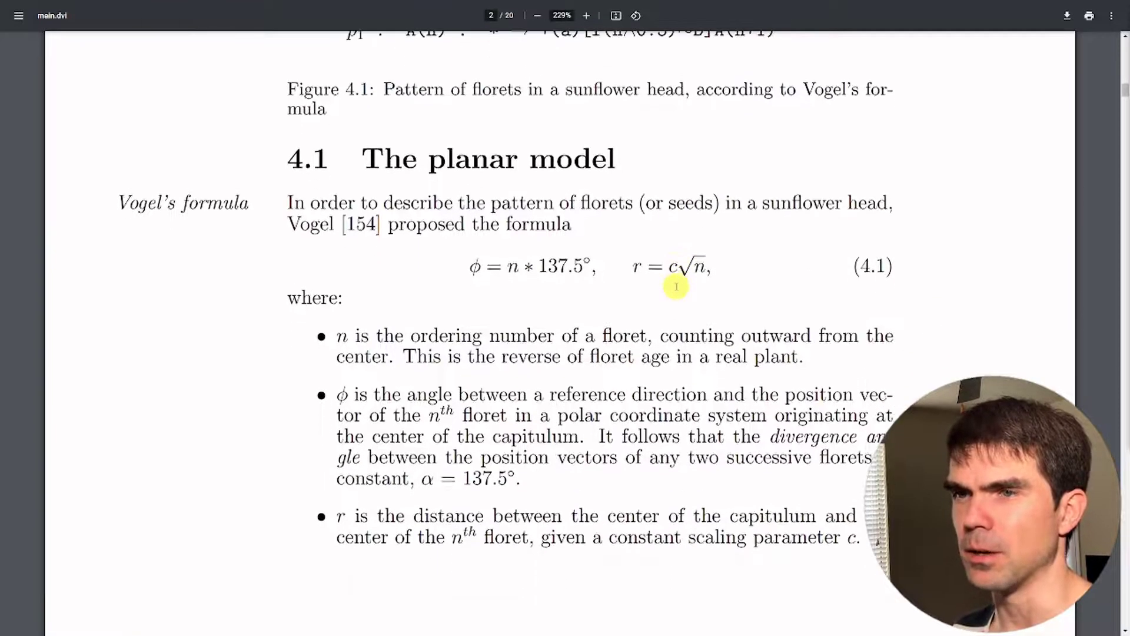
scroll(677, 283, down, 1)
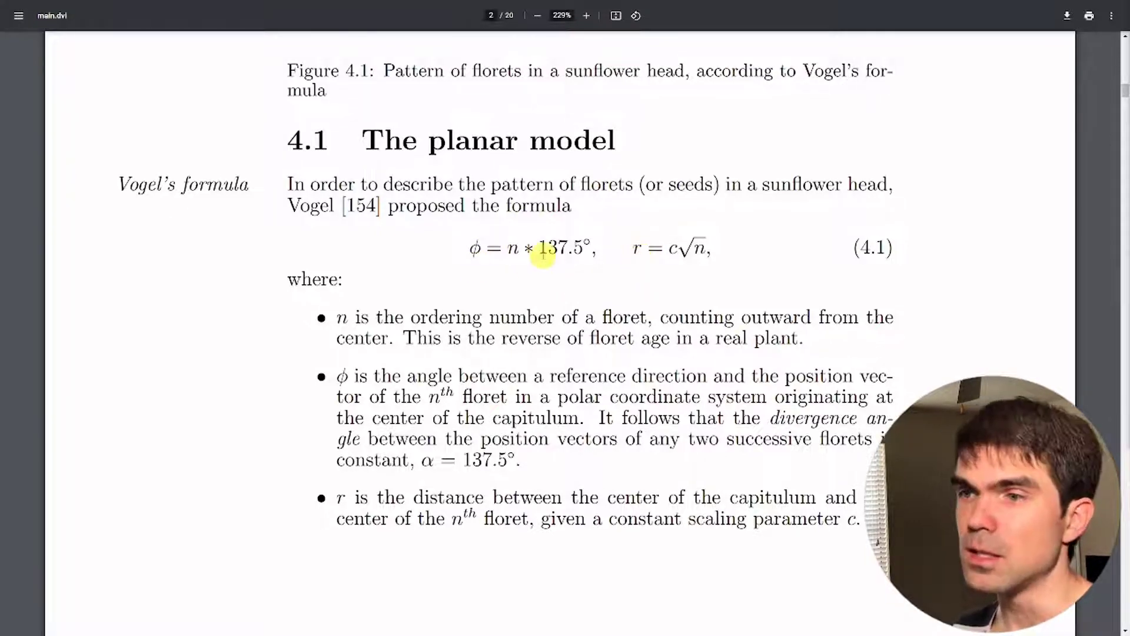
Select the 137.5 divergence angle in Vogel's formula in the PDF
drag(540, 253, 583, 251)
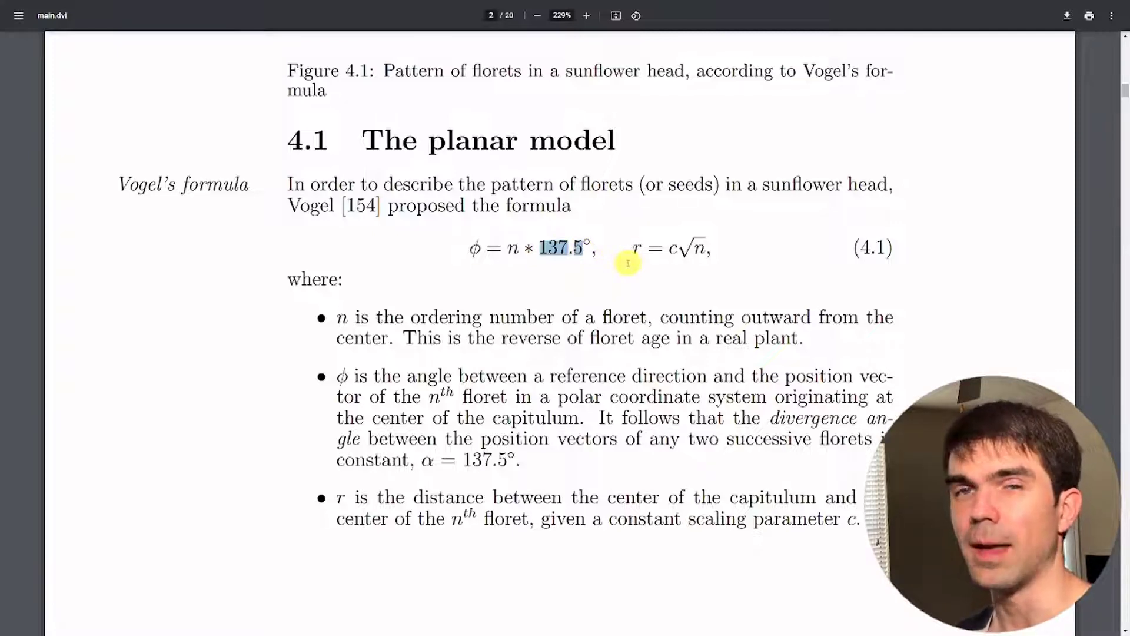
scroll(589, 281, up, 2)
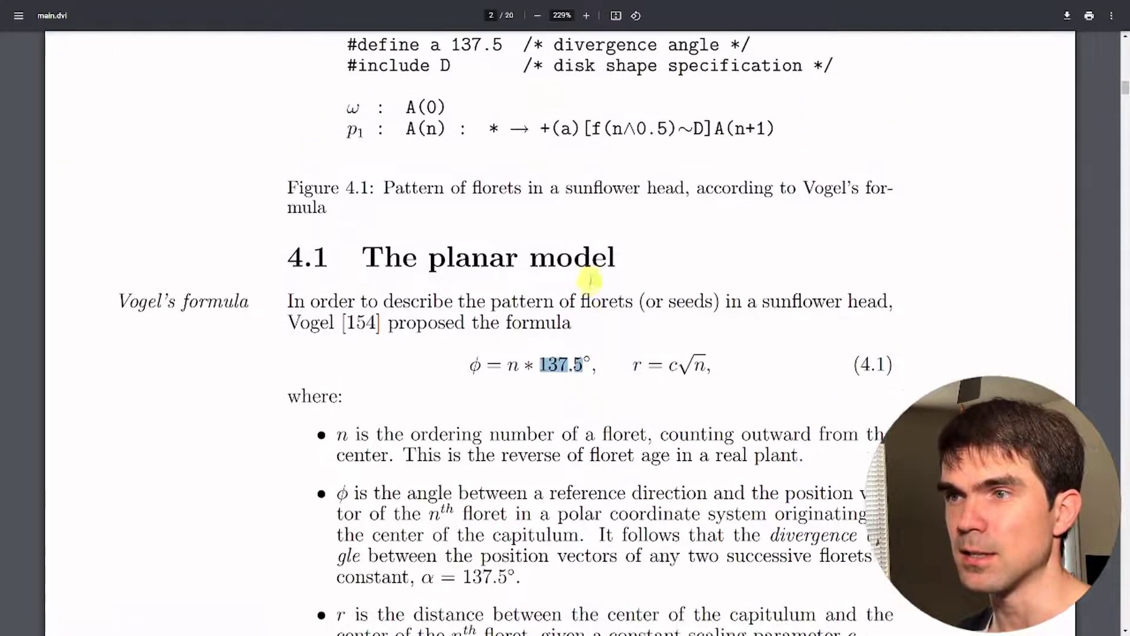
scroll(589, 282, up, 3)
scroll(609, 272, up, 2)
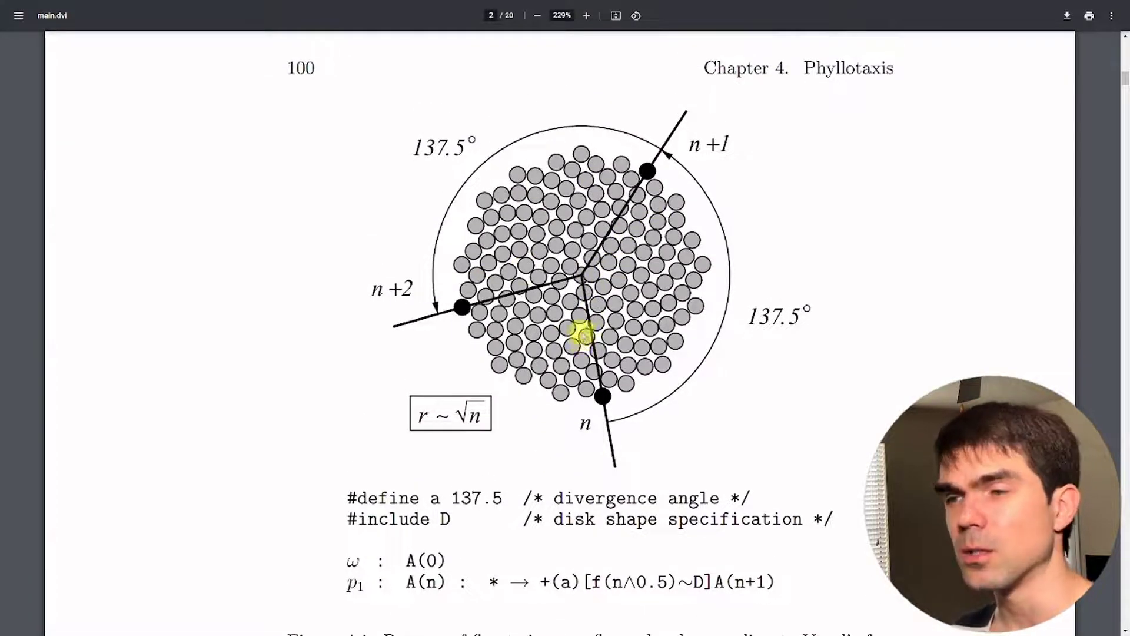
scroll(618, 316, down, 1)
scroll(588, 320, down, 3)
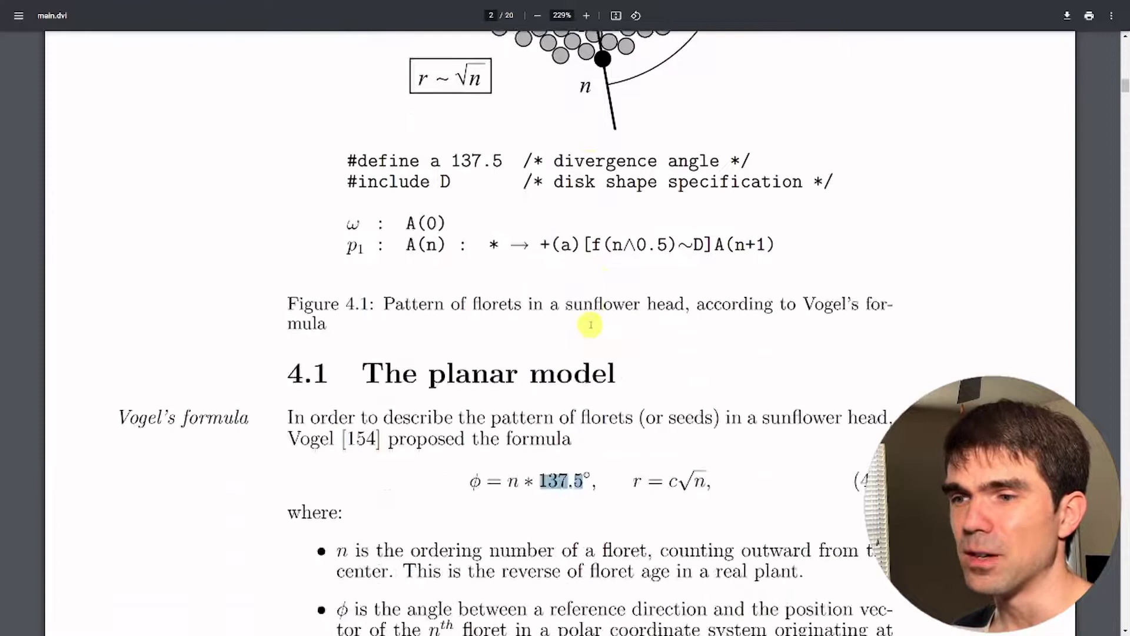
scroll(568, 461, up, 1)
scroll(588, 429, up, 2)
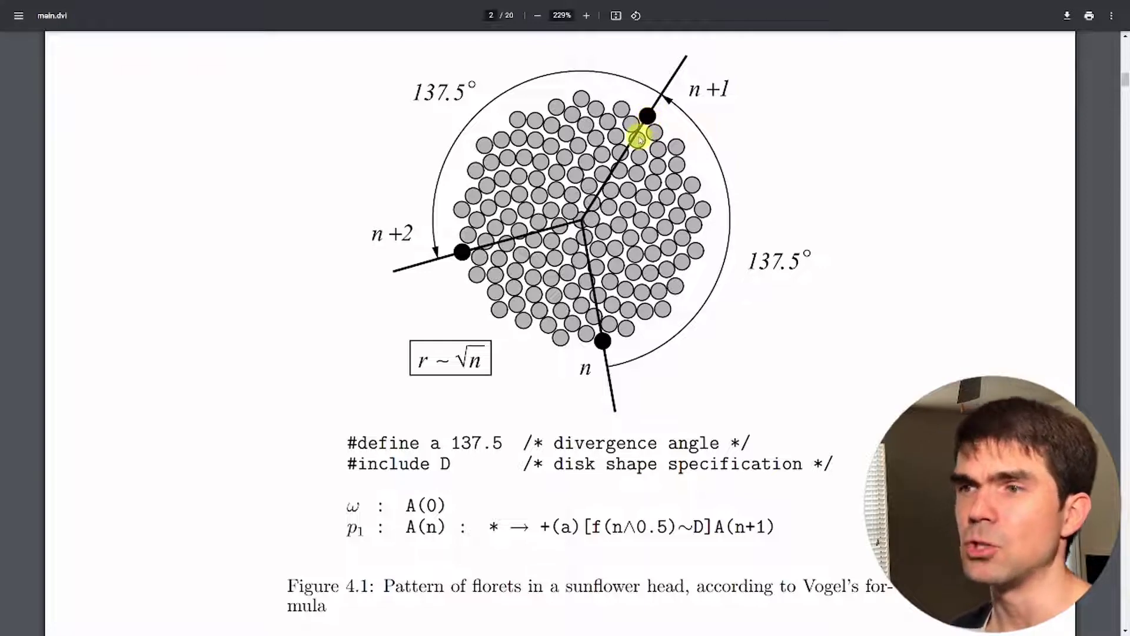
scroll(639, 137, down, 5)
scroll(641, 144, down, 2)
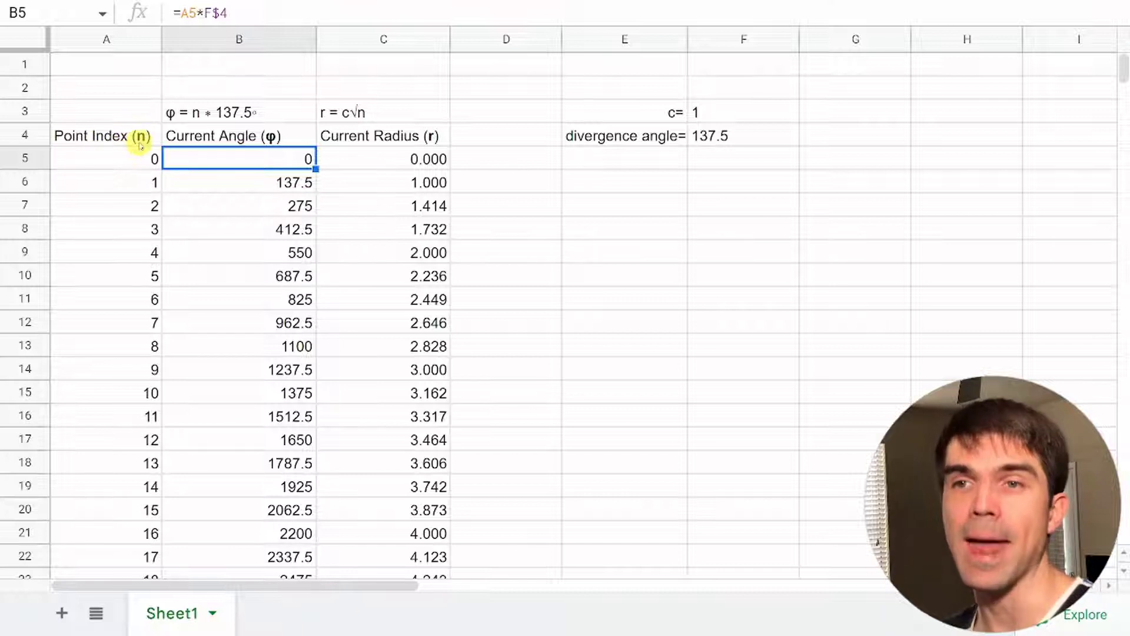
Review the angle and radius notes, then edit B5 to =MOD(A5*F$4, 360)
click(213, 115)
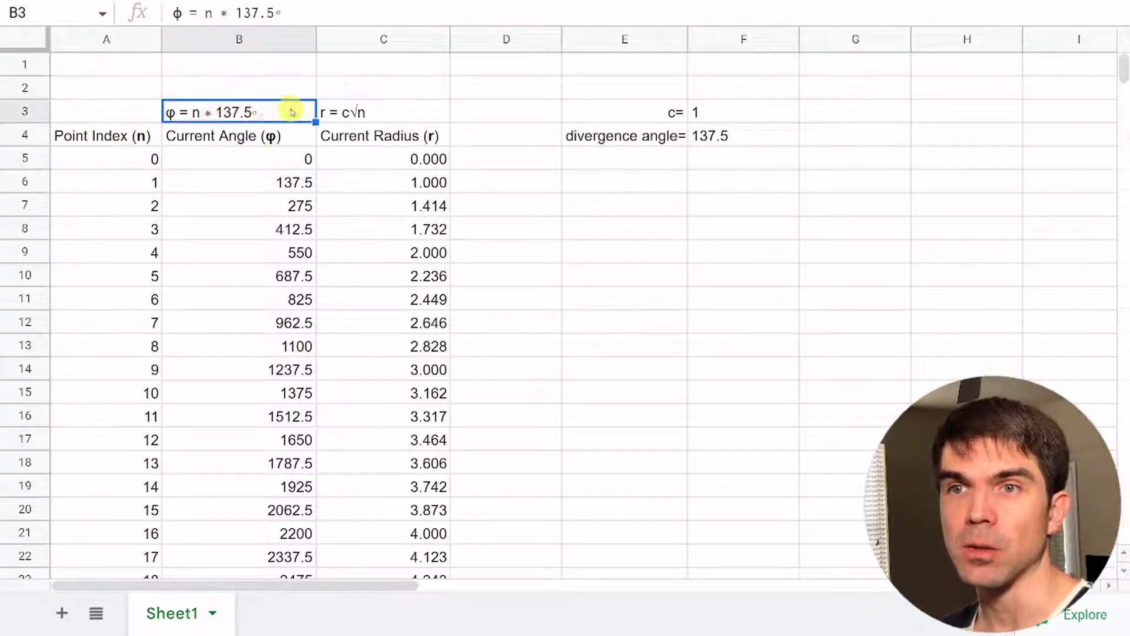
click(350, 114)
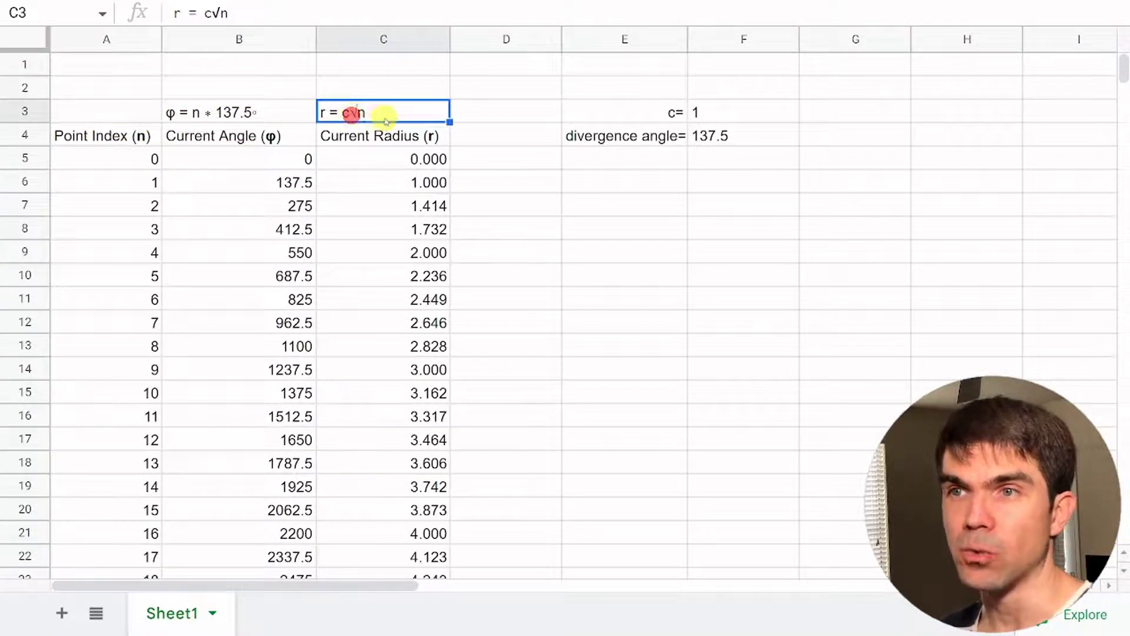
click(256, 160)
click(273, 15)
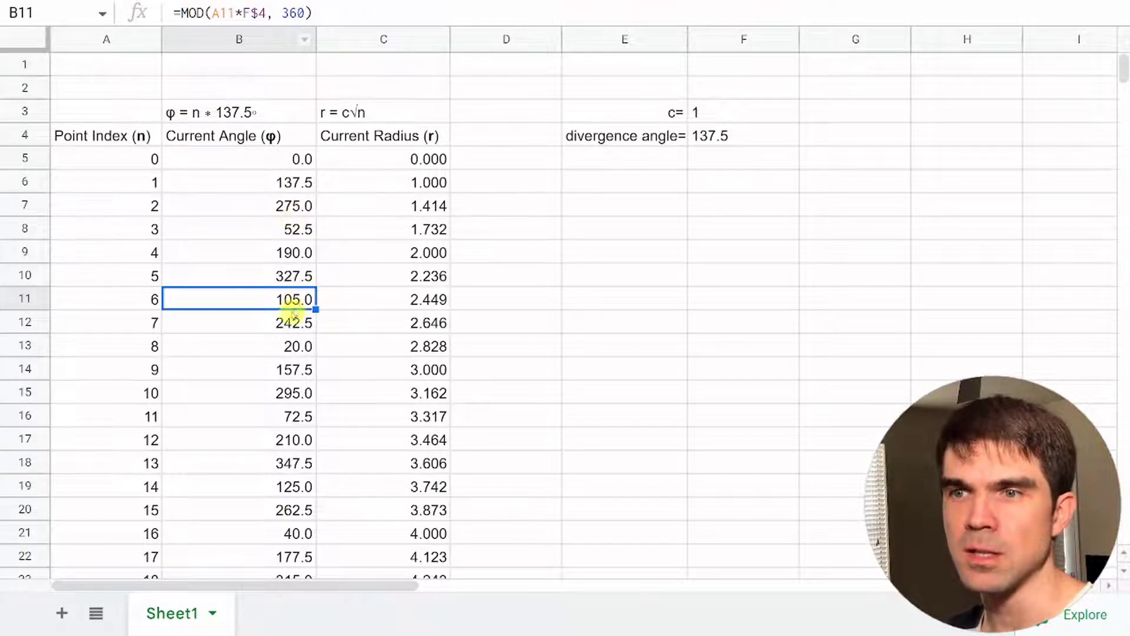
Check the wrapped angle values in cells B10 and B11
click(292, 276)
click(292, 299)
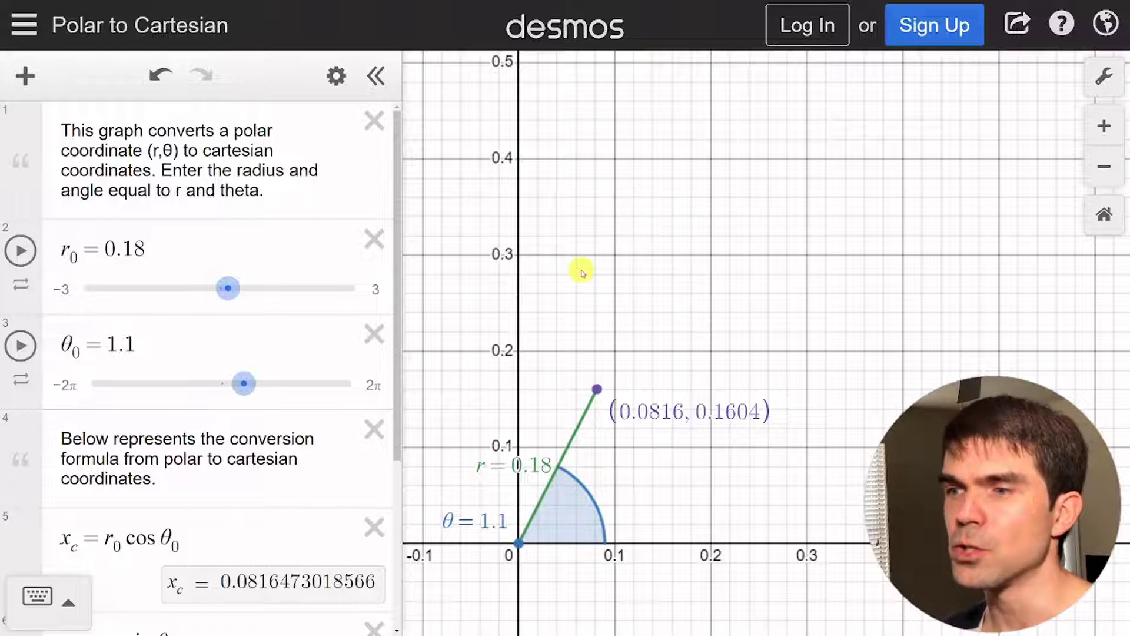
Adjust the polar point sliders to radius 0.33 and angle 0.6, giving (0.2724, 0.1863)
mouse_move(232, 288)
mouse_down()
mouse_move(239, 296)
mouse_move(229, 288)
mouse_up()
click(244, 384)
mouse_move(243, 384)
mouse_down()
mouse_move(222, 379)
mouse_move(255, 380)
mouse_move(232, 369)
mouse_up()
drag(229, 289, 233, 294)
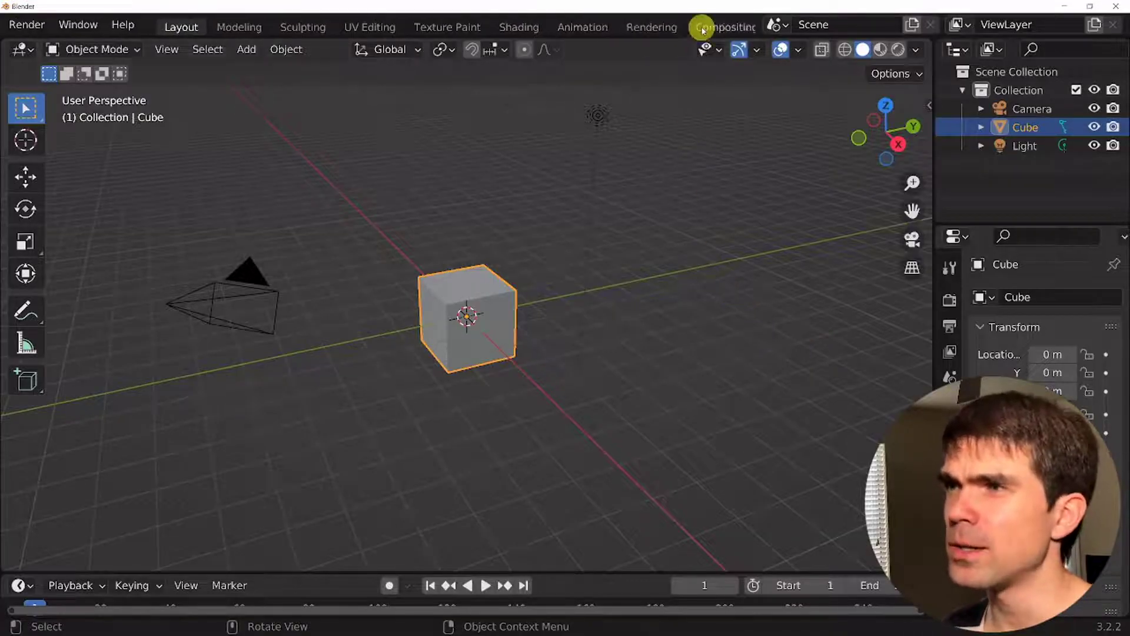
scroll(702, 27, down, 3)
In the Scripting workspace, delete the camera, cube and light, then paste the script outline into a new text
click(697, 26)
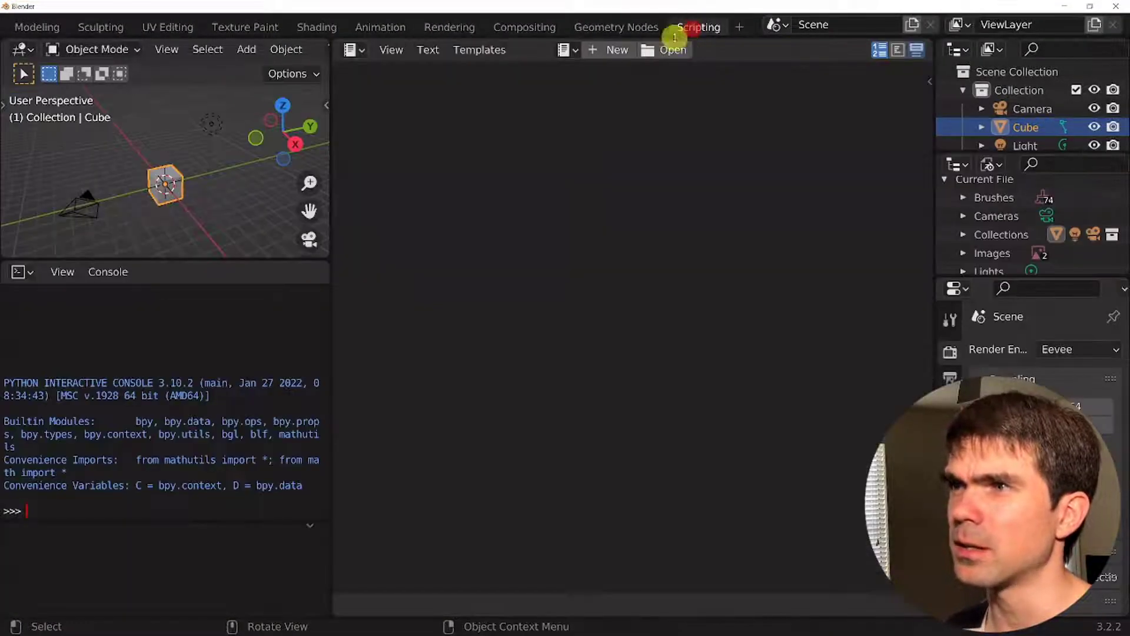
click(617, 50)
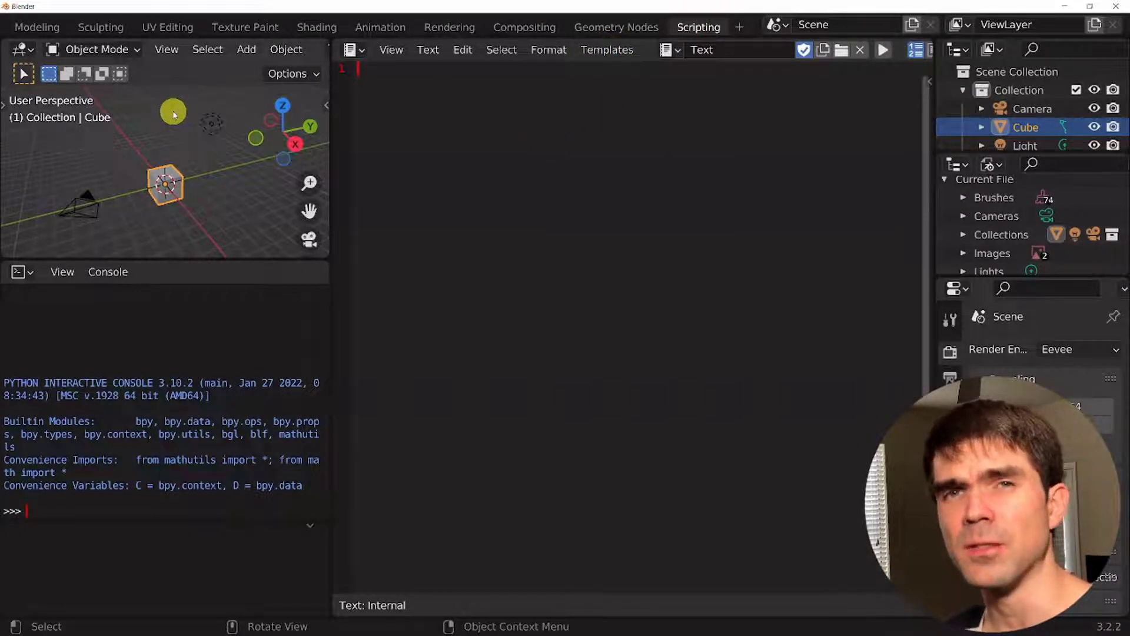
key(a)
key(x)
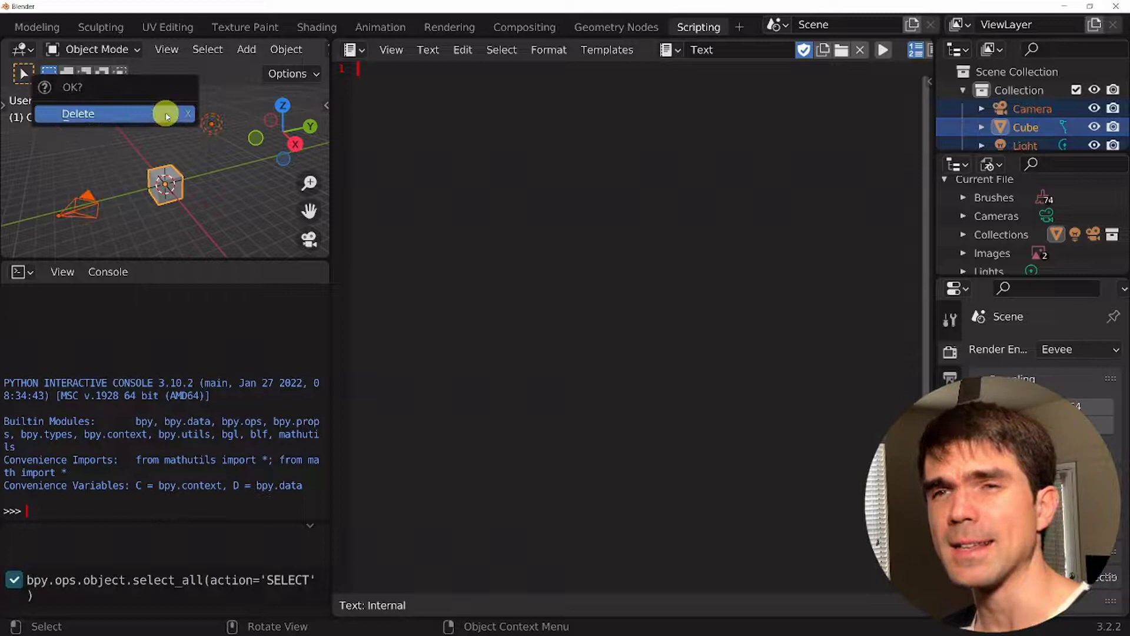
click(167, 111)
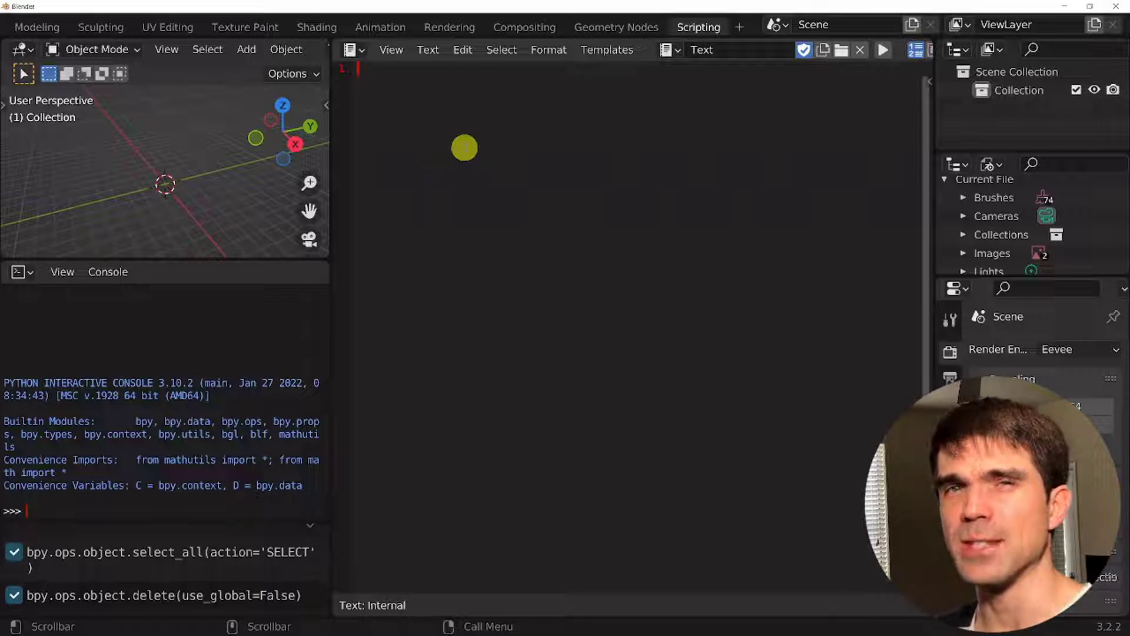
key(ctrl+v)
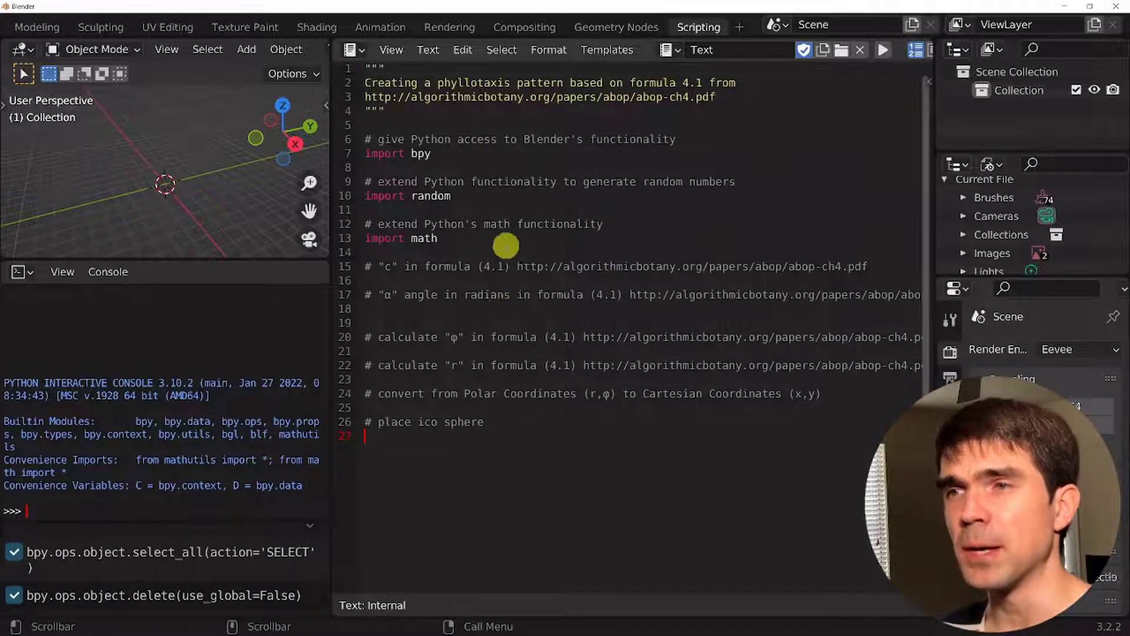
Review the script's description, chapter PDF link and the three import lines
mouse_move(385, 110)
mouse_down()
mouse_move(408, 82)
mouse_move(353, 68)
mouse_up()
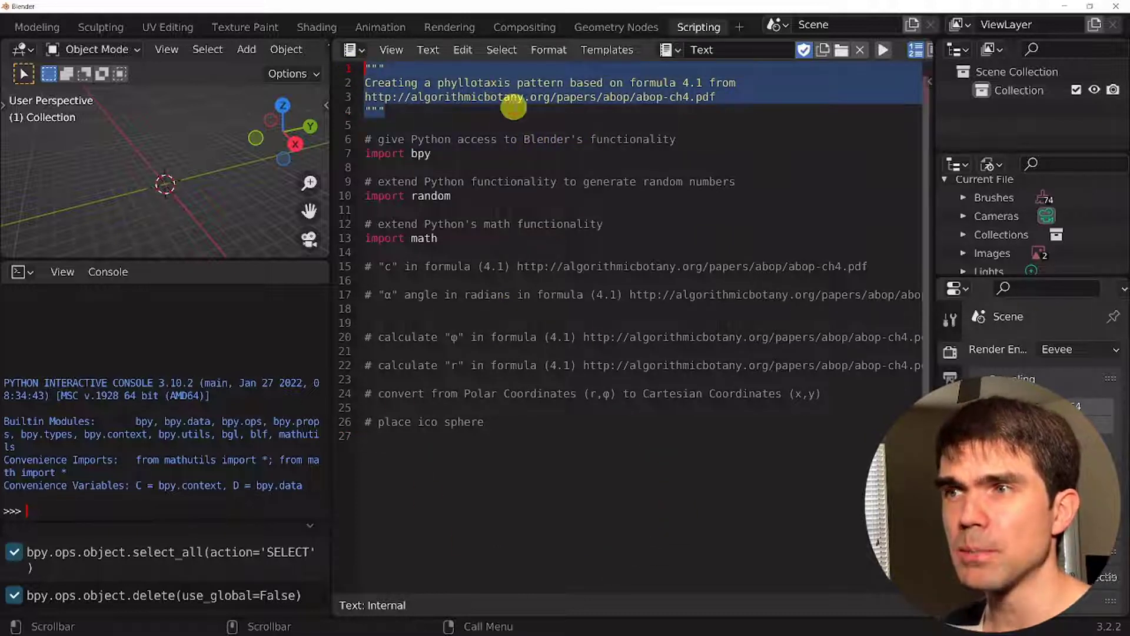
click(521, 107)
drag(716, 97, 358, 97)
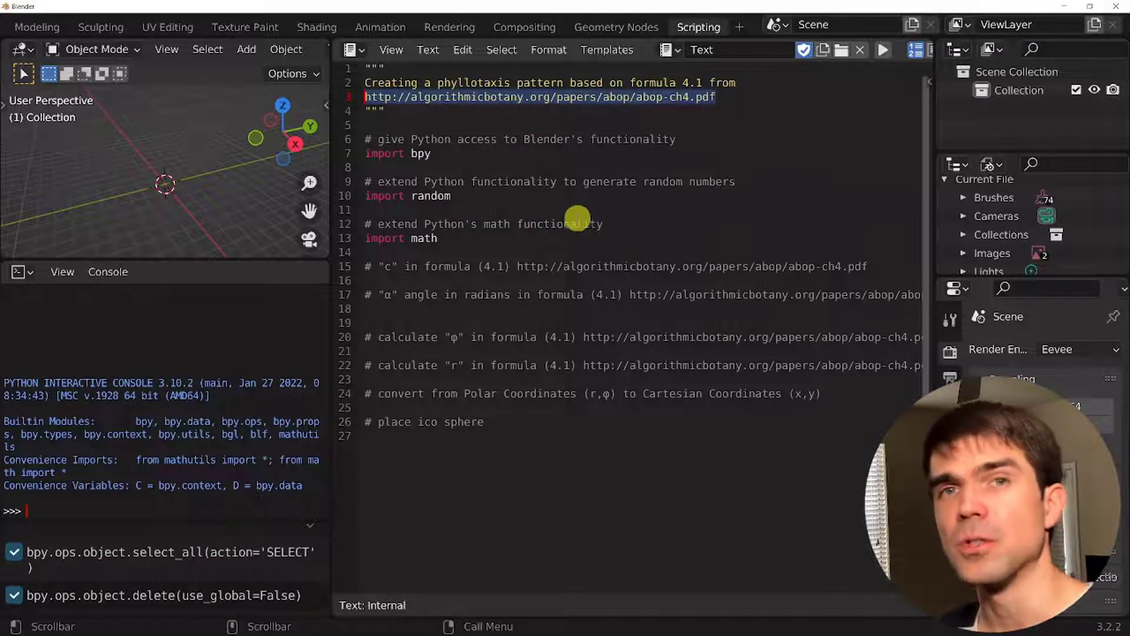
drag(438, 239, 350, 139)
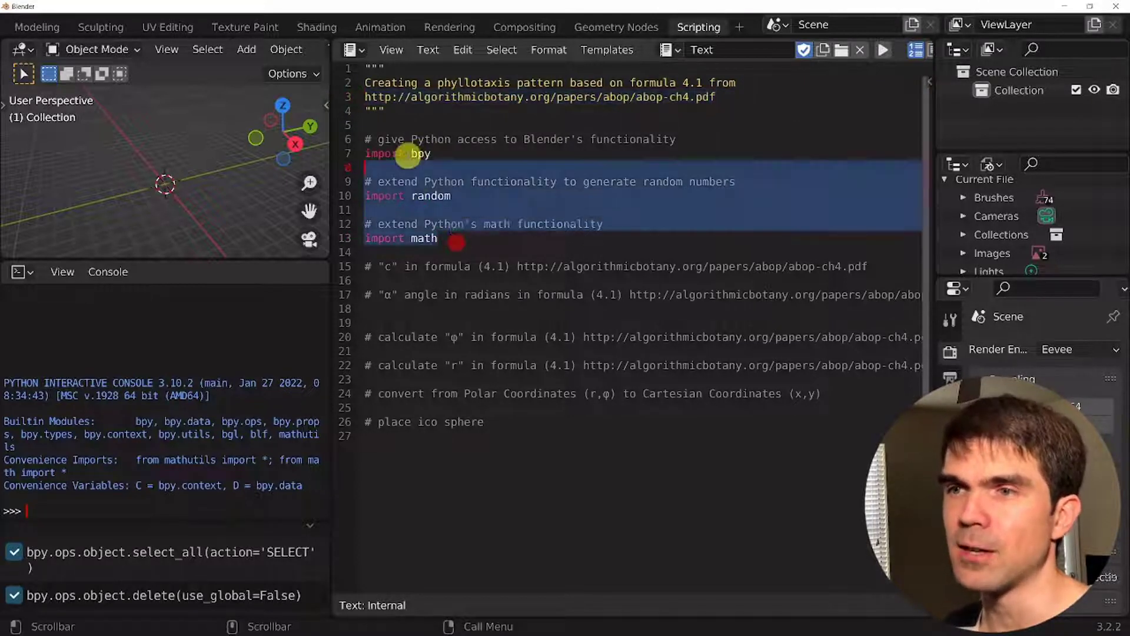
click(435, 153)
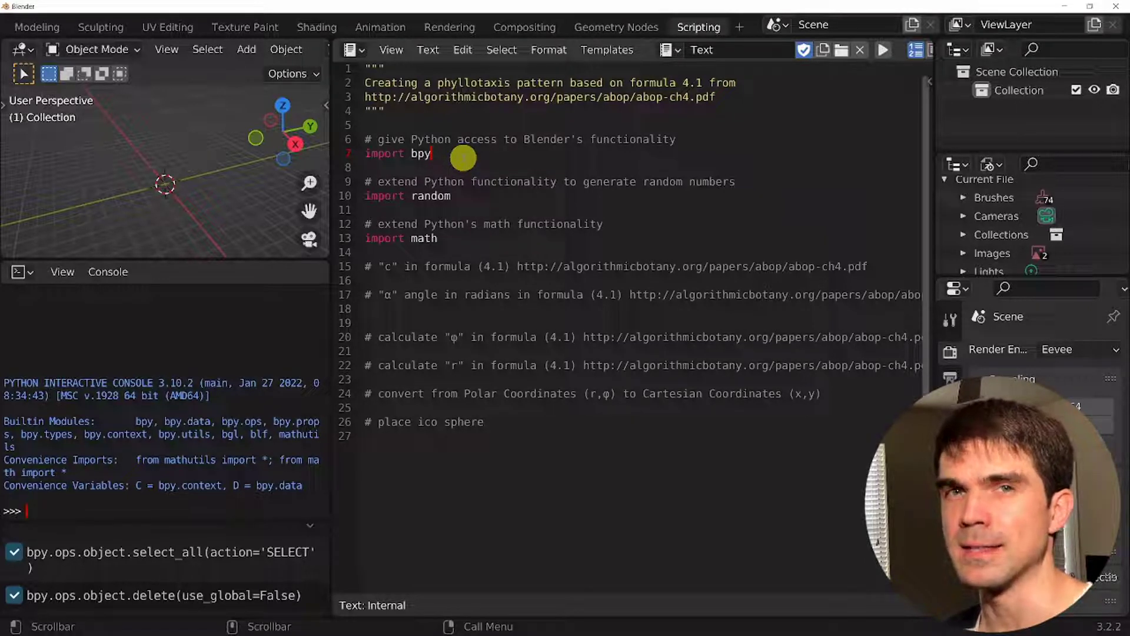
Highlight the bpy, random and math module names in the imports
double_click(383, 154)
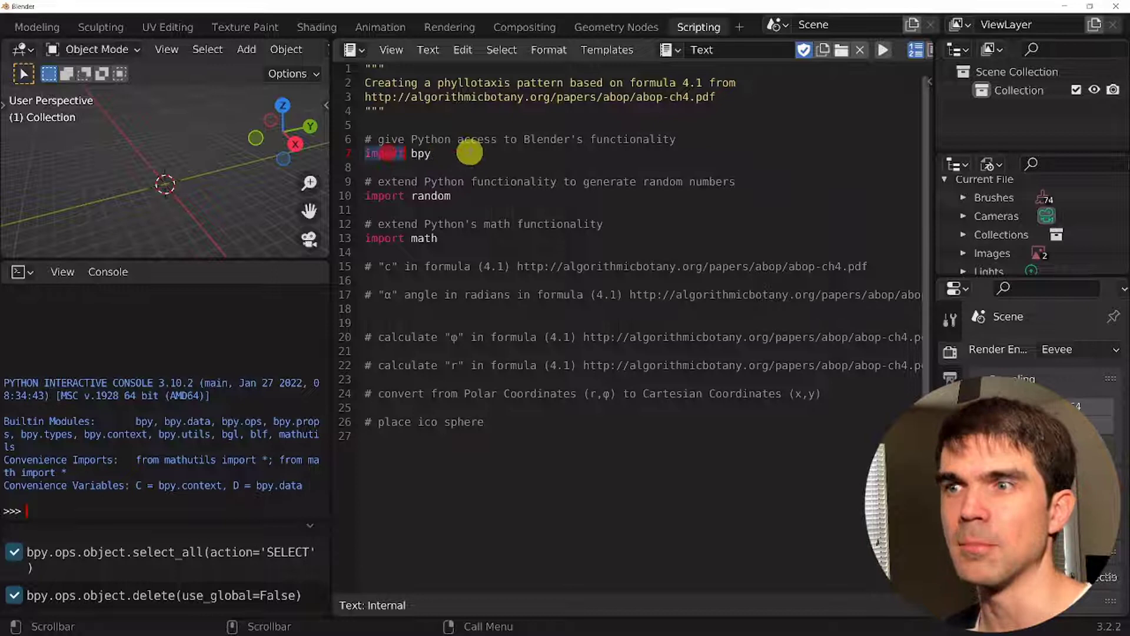
double_click(421, 153)
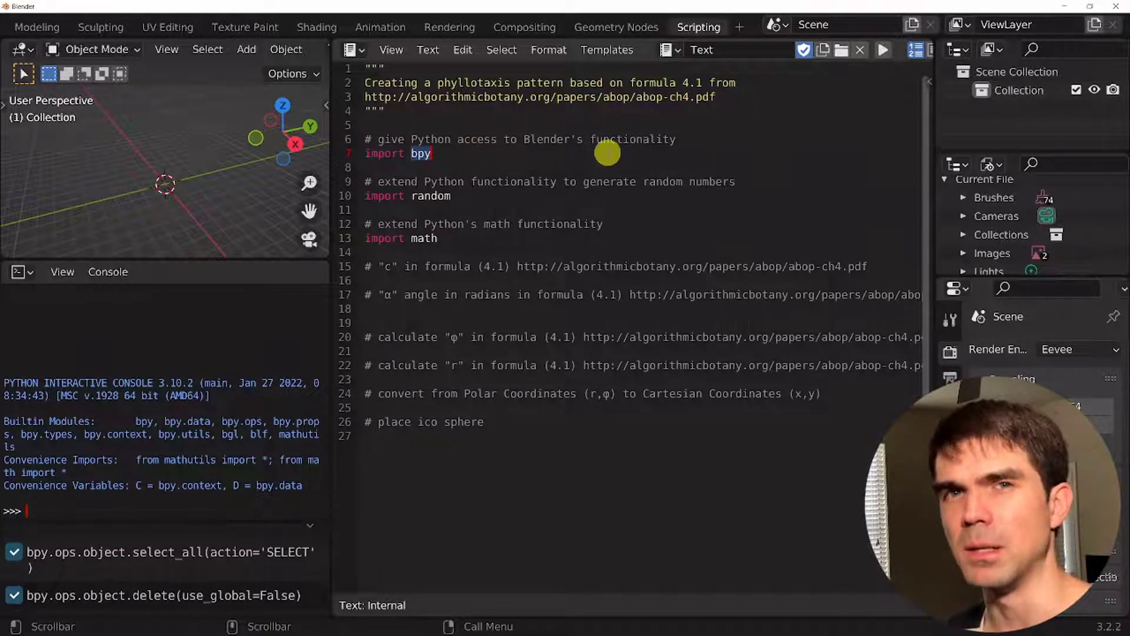
double_click(424, 196)
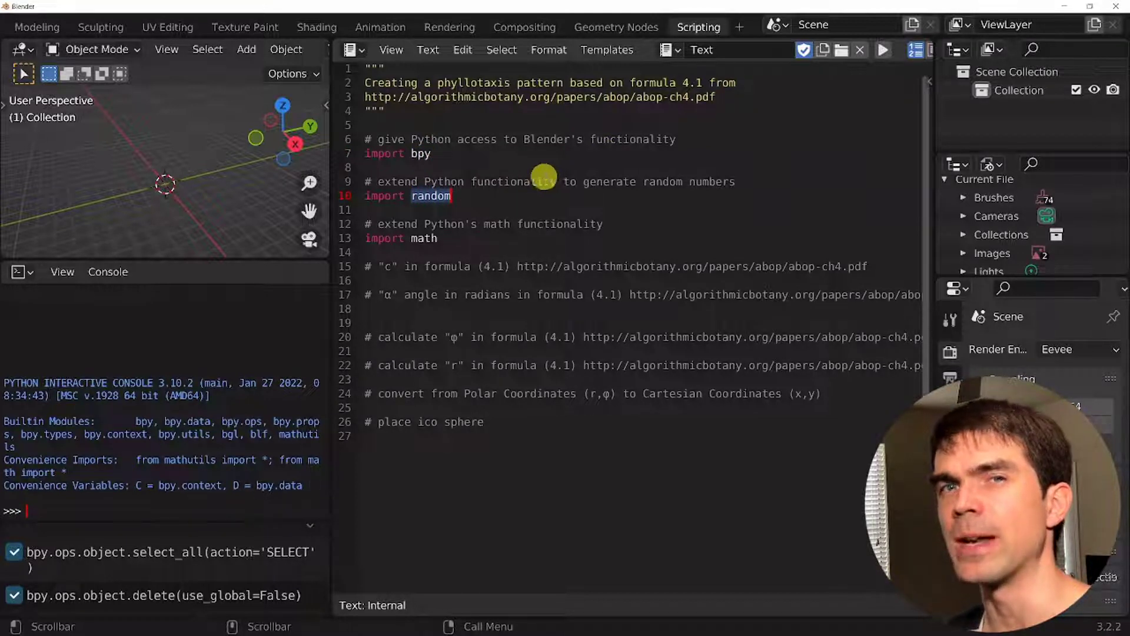
double_click(425, 239)
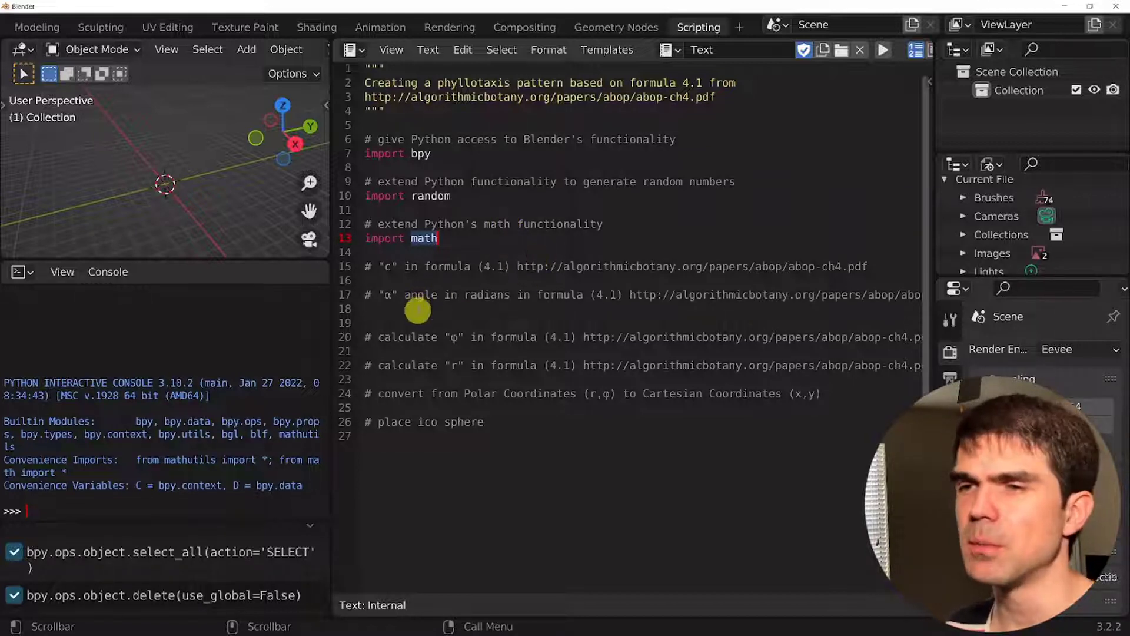
Review the c and α comments and set scale_fac = 1.0 under the c comment
drag(417, 310, 358, 266)
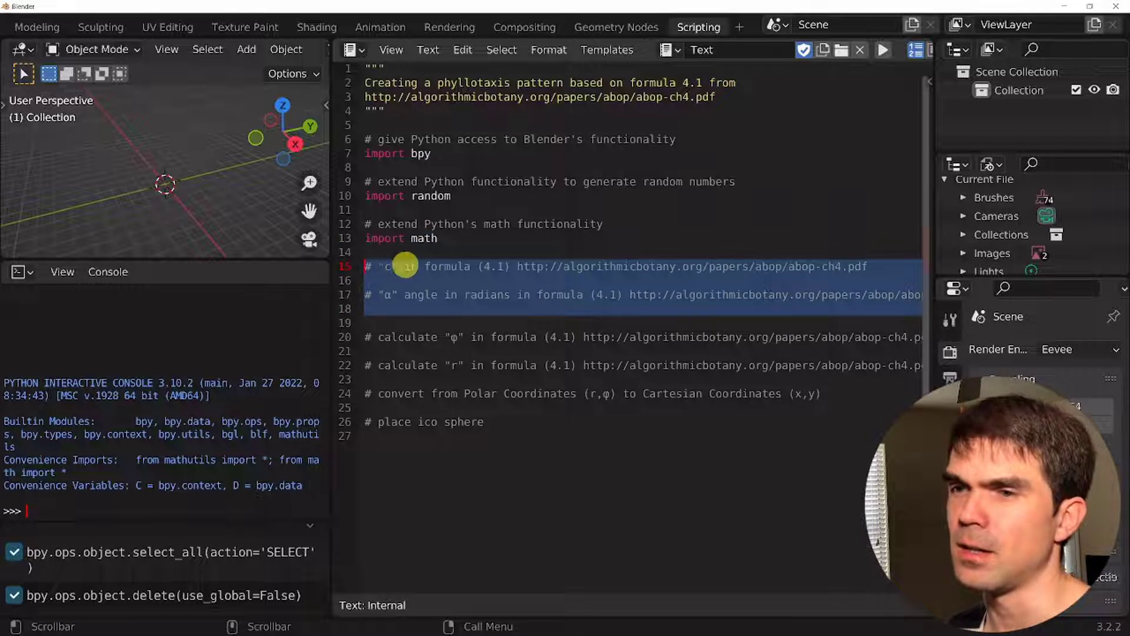
click(394, 296)
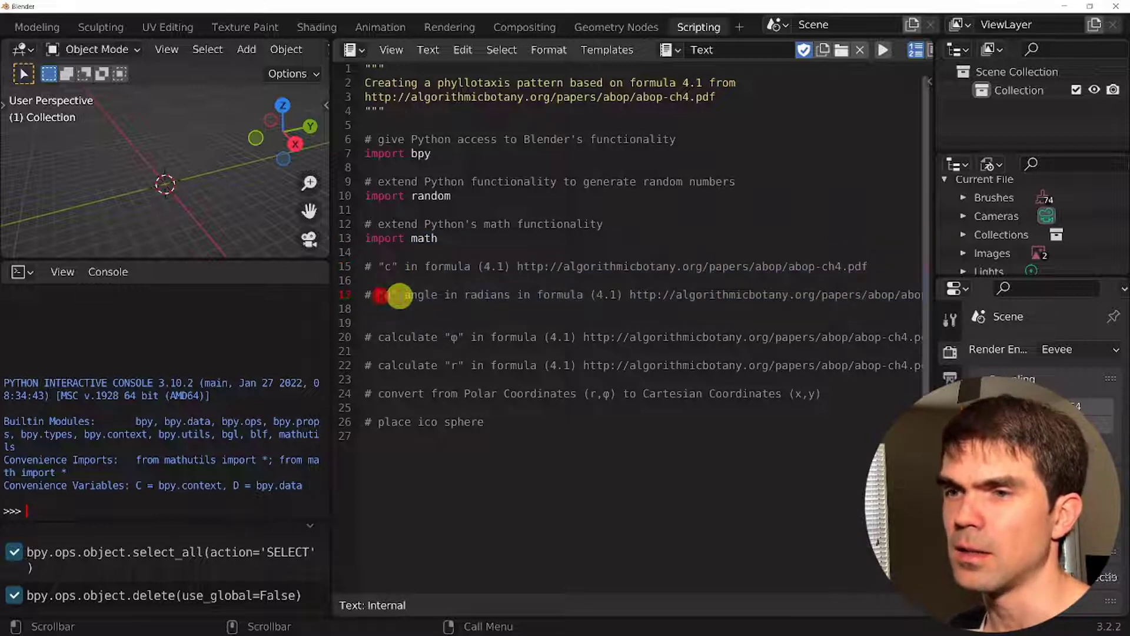
drag(484, 295, 572, 298)
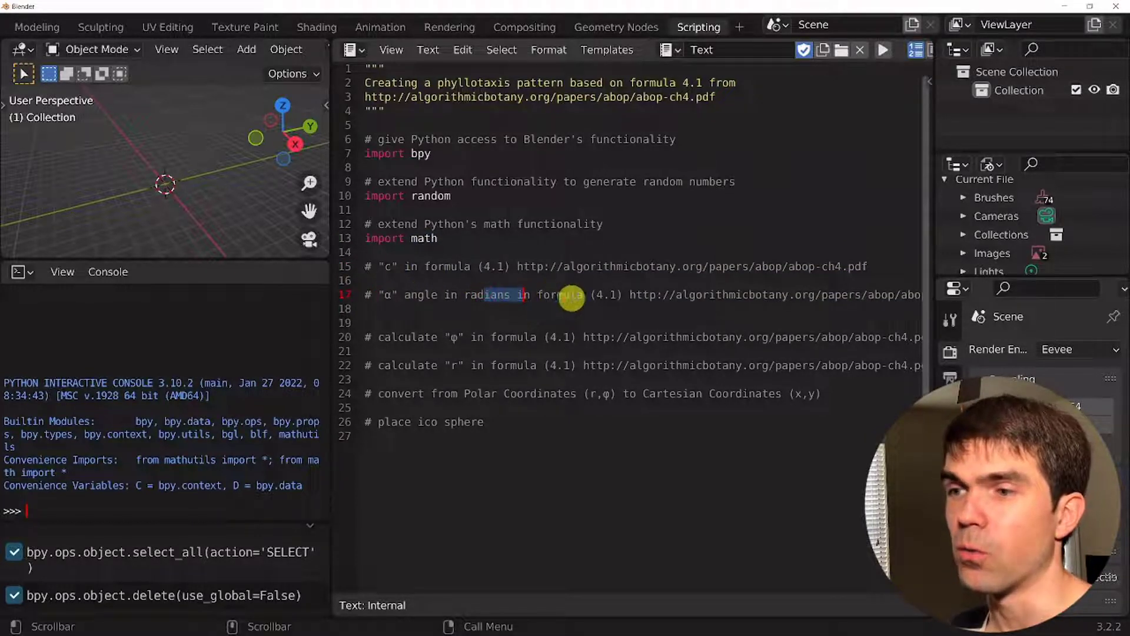
click(519, 281)
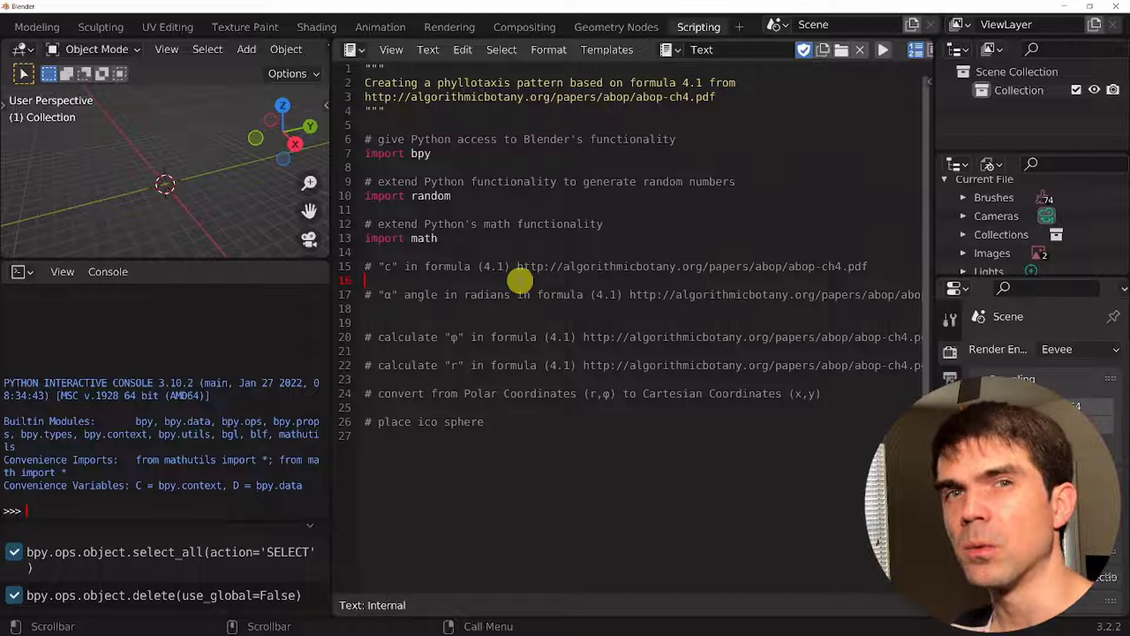
click(488, 307)
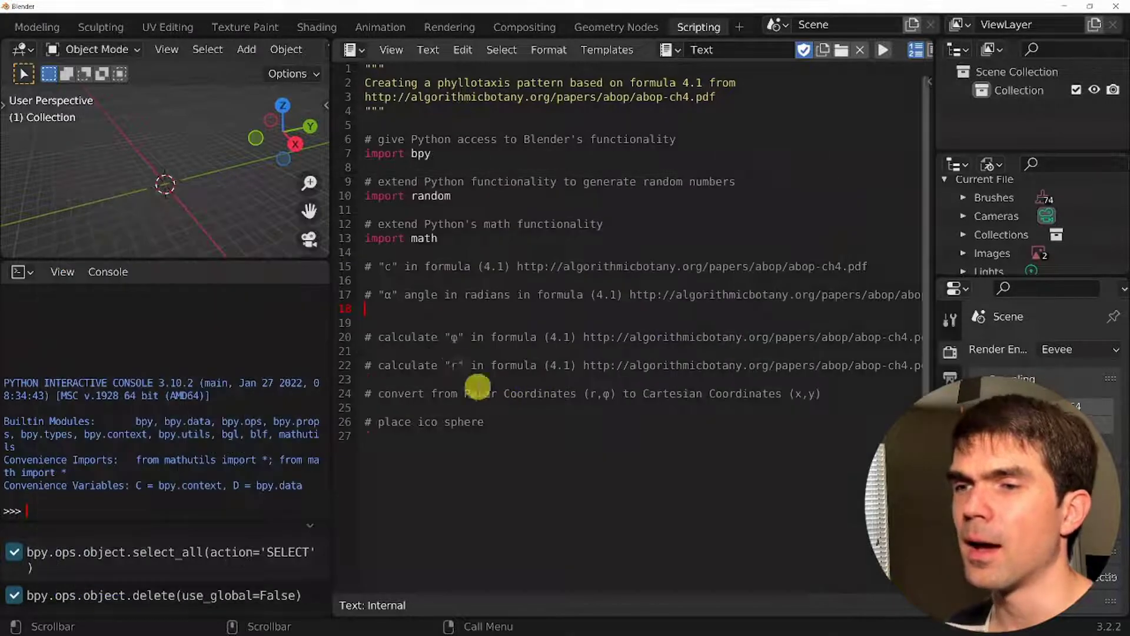
drag(442, 326, 515, 439)
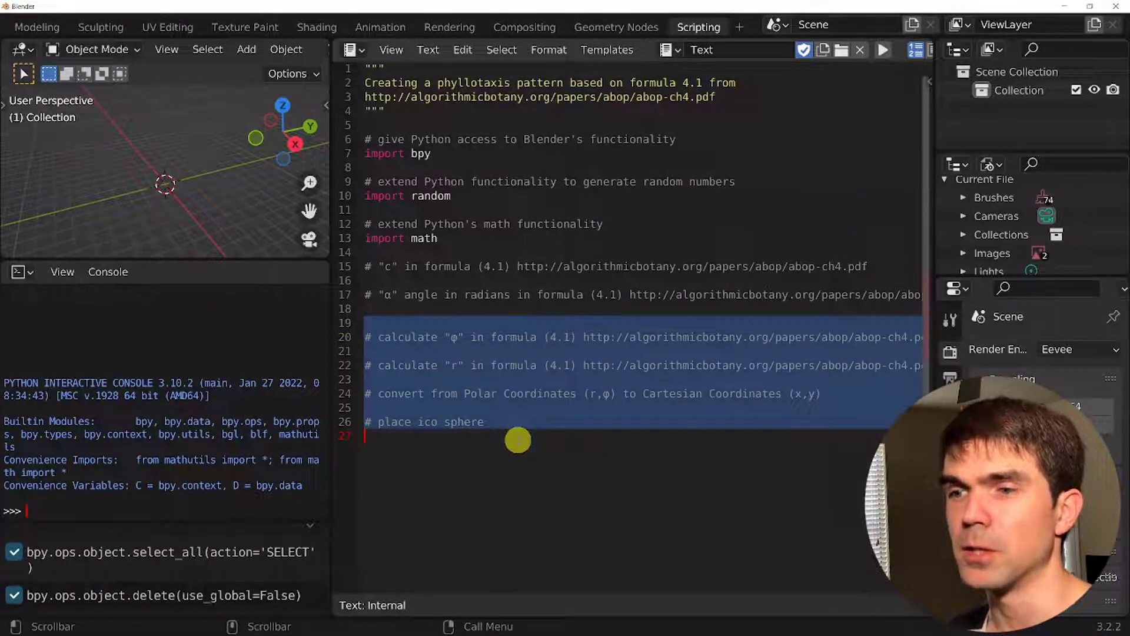
Walk through the φ, r, polar-to-Cartesian x,y and ico sphere step comments
click(450, 337)
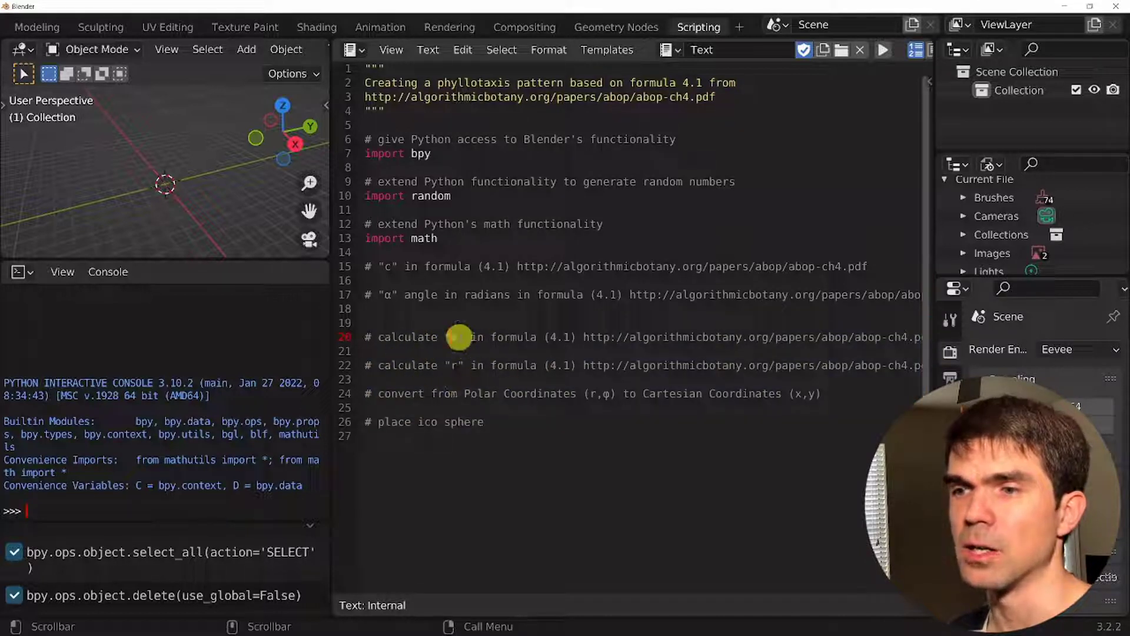
click(451, 336)
click(457, 364)
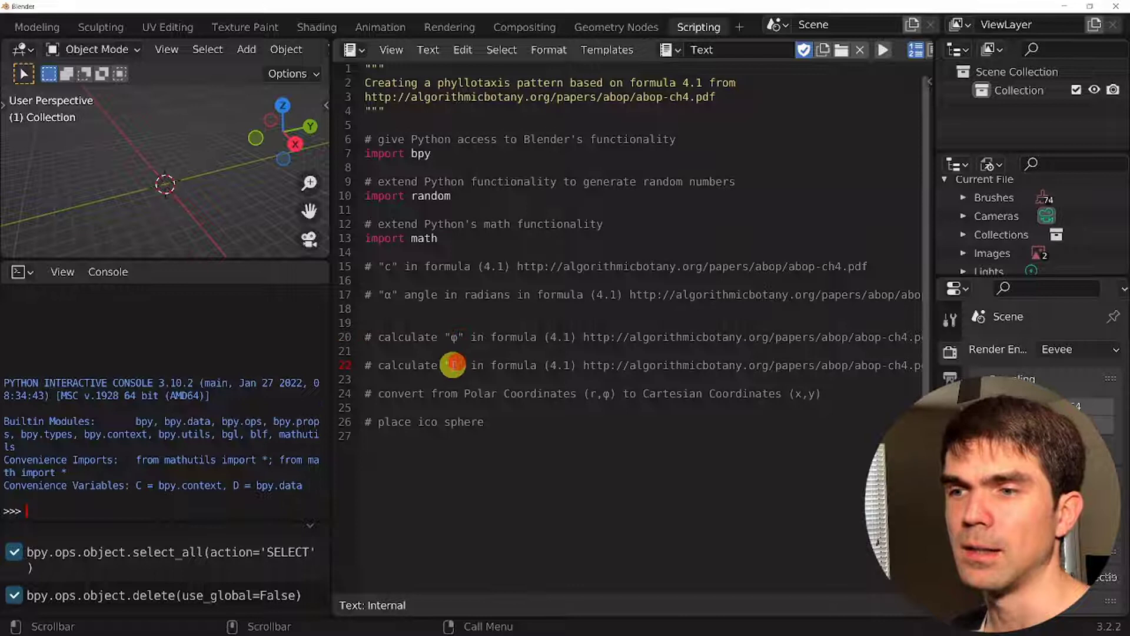
click(394, 395)
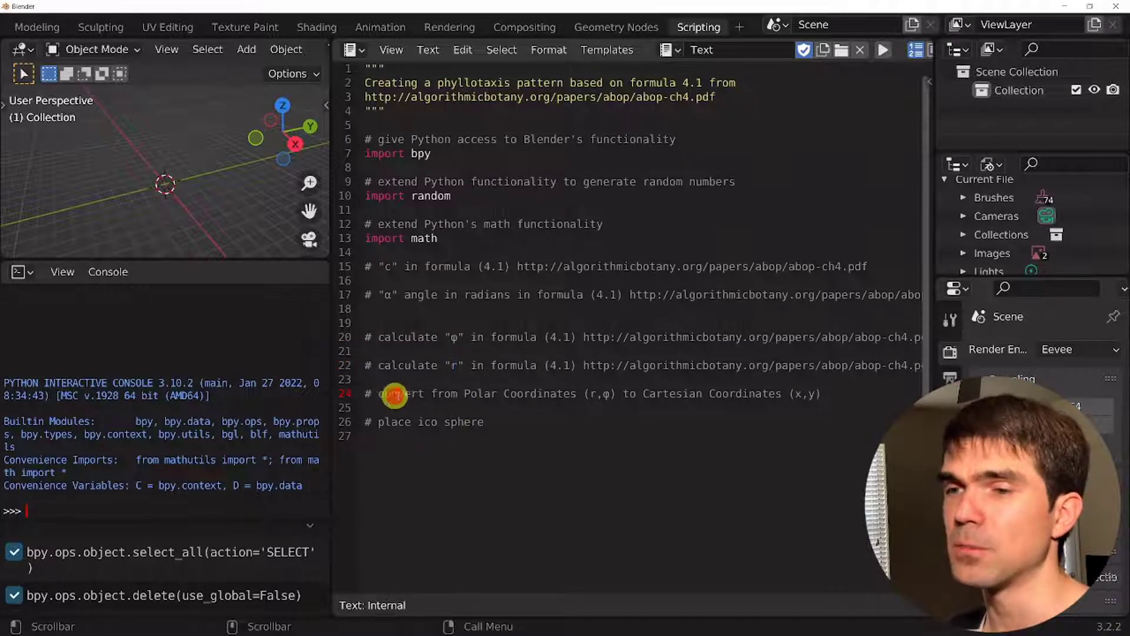
click(453, 364)
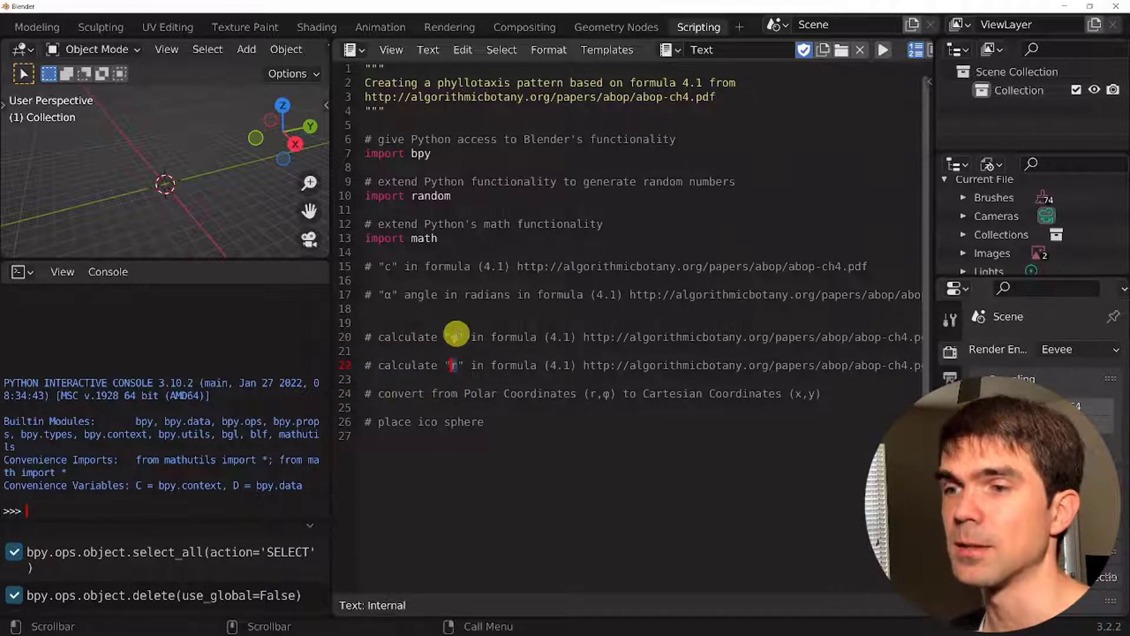
click(453, 337)
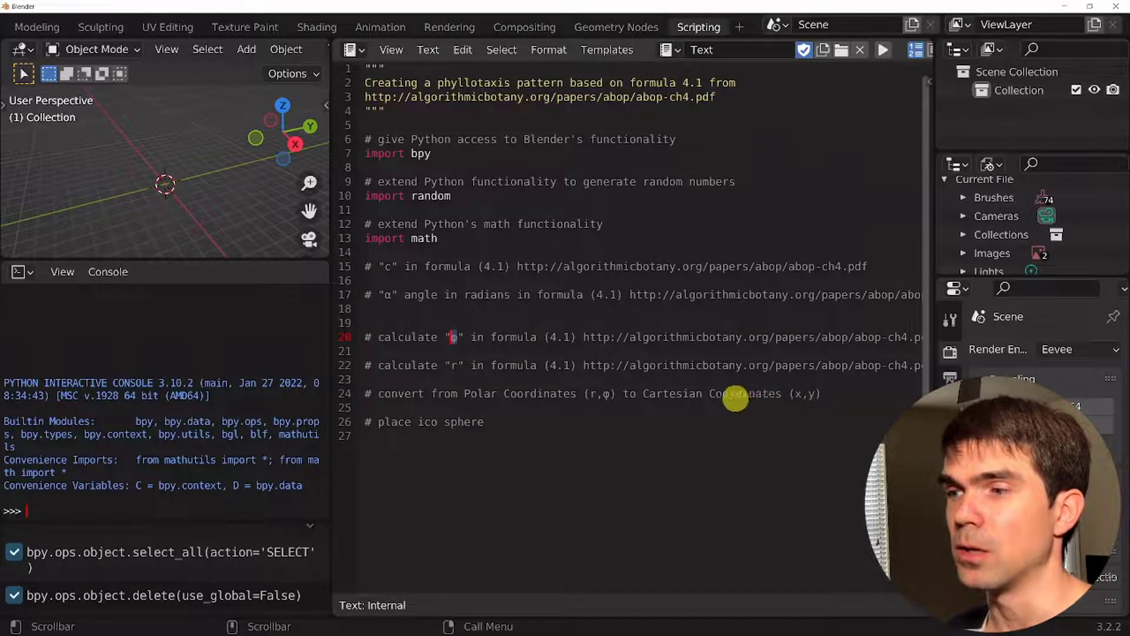
click(799, 394)
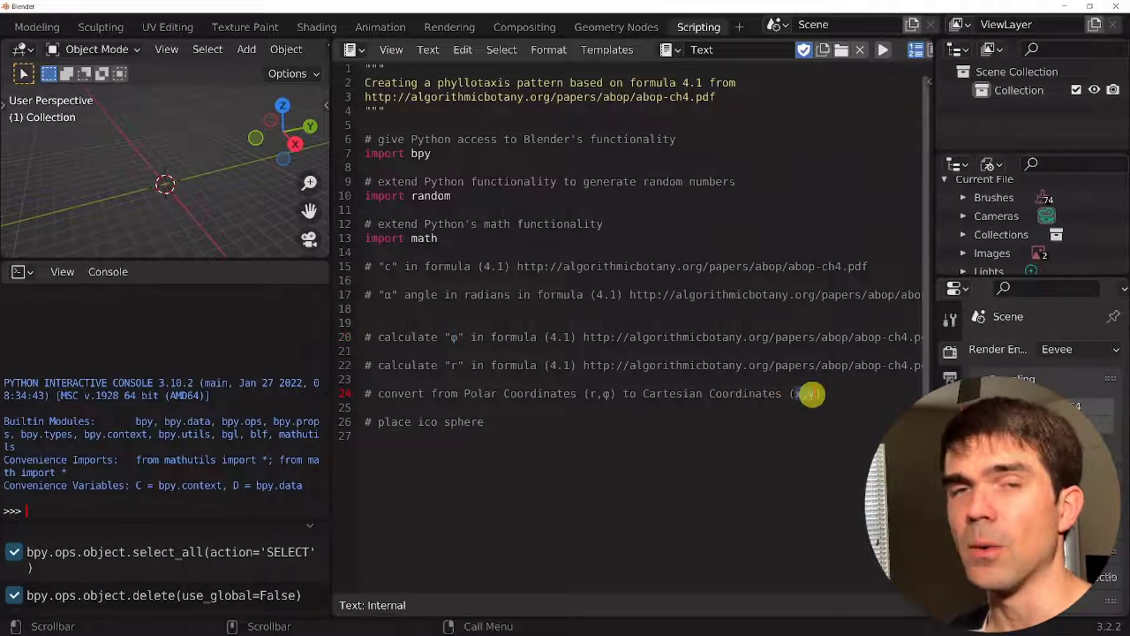
drag(811, 395, 796, 395)
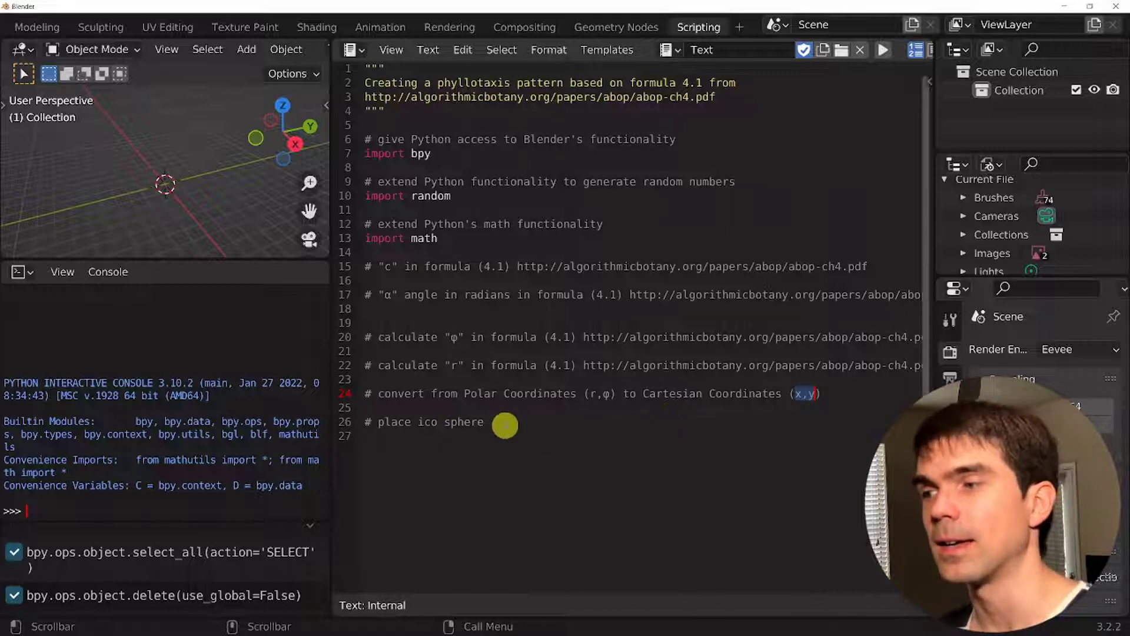
click(506, 425)
text(scale_fac = 1.0)
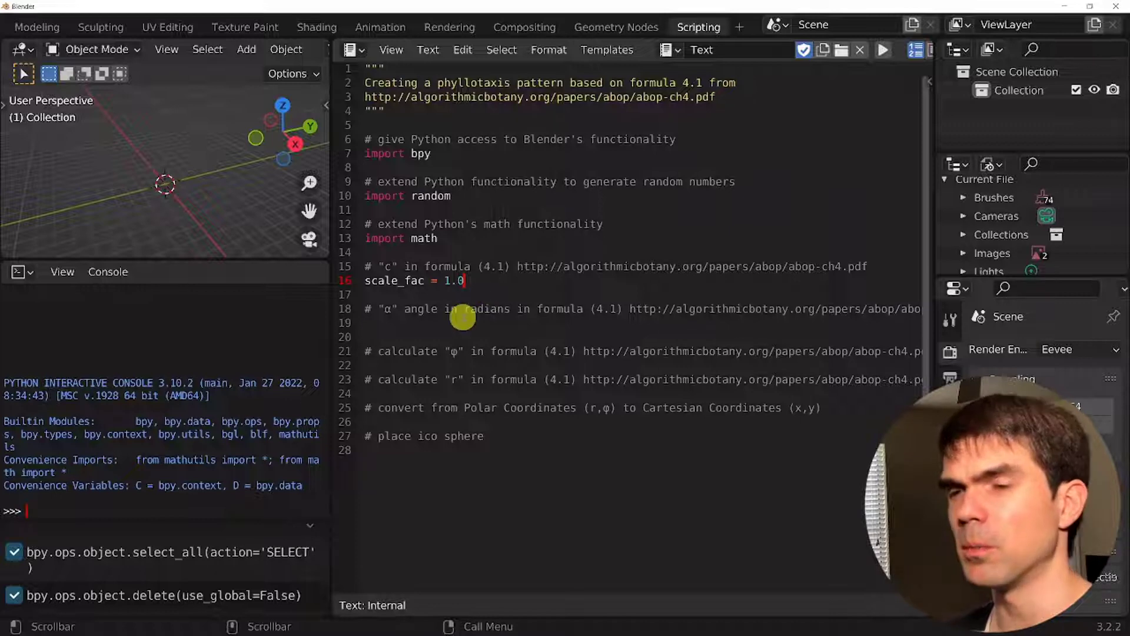
Define angle = 137.508 under the α comment and leave a blank line after it
click(449, 322)
text(angle = 137)
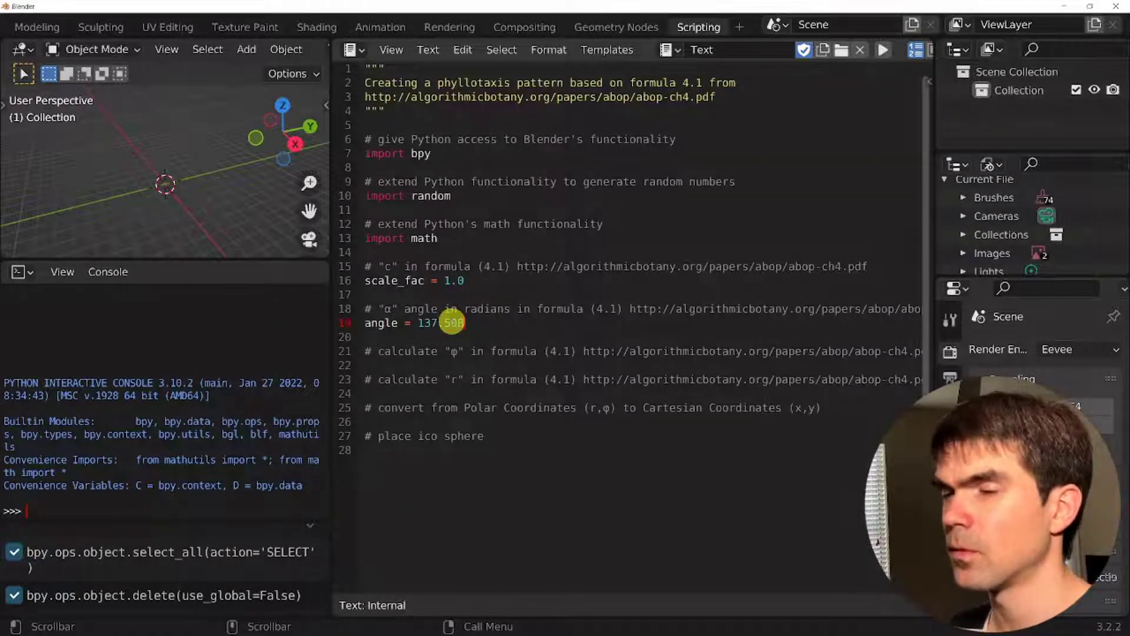
text(.508)
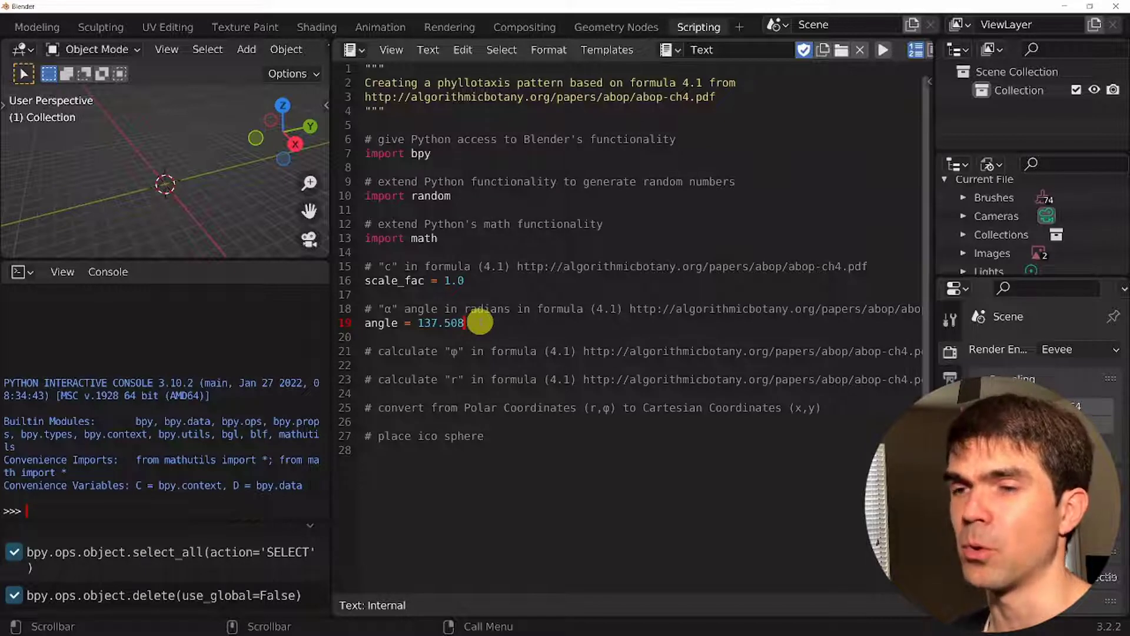
click(521, 337)
key(Return)
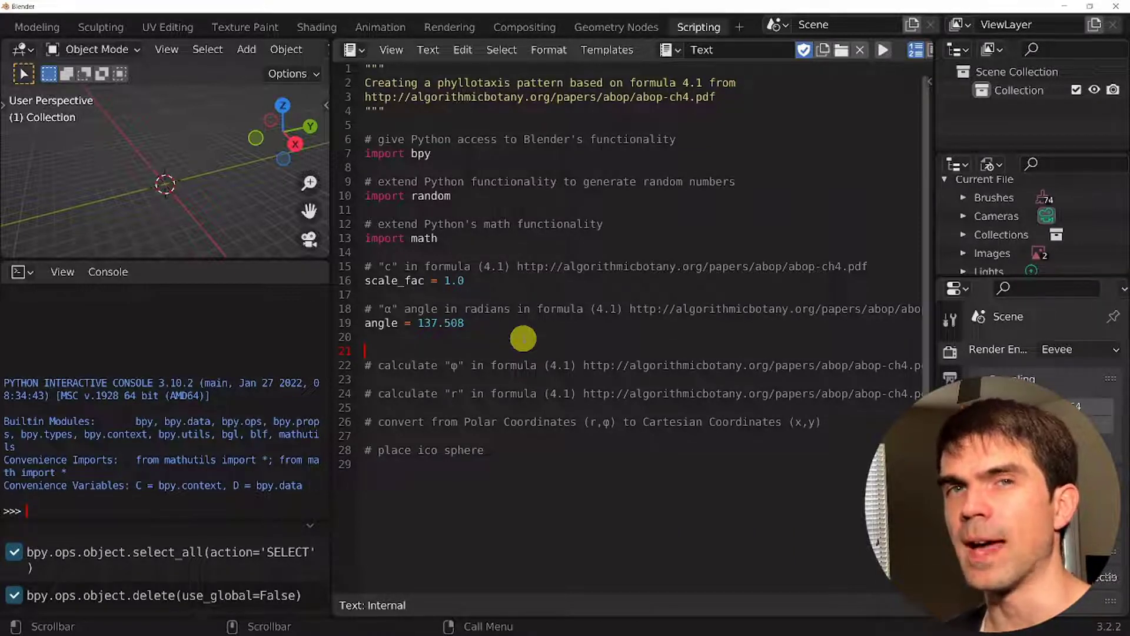
text(count = 100)
Add count = 100 and for n in range(count):, indenting the remaining step comments into the loop
key(Return)
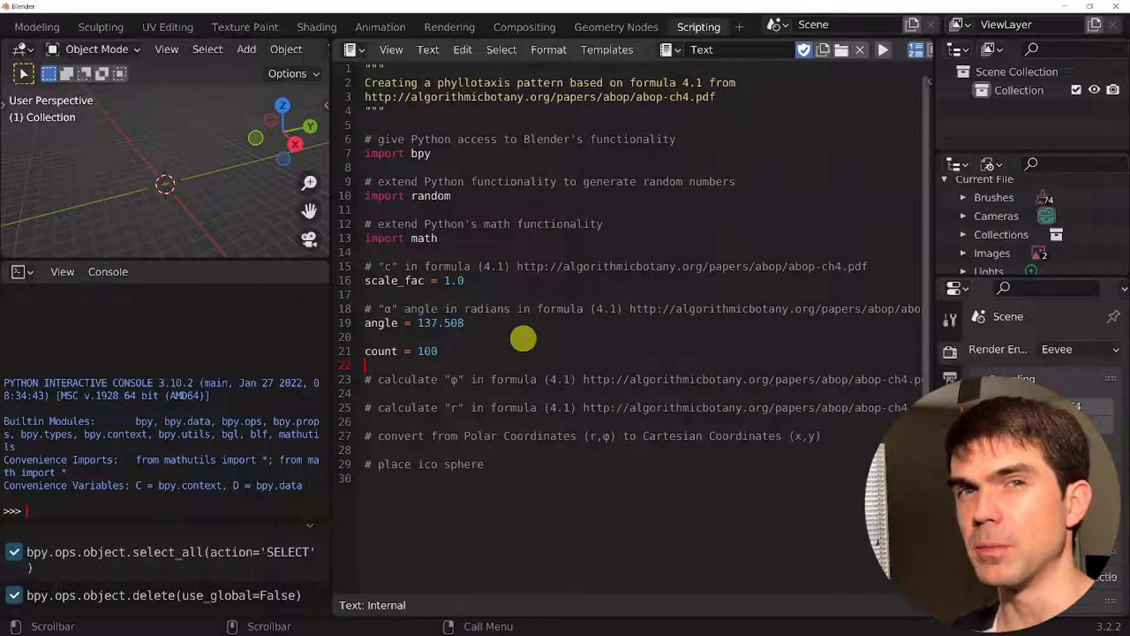
text(for n in range(cou)
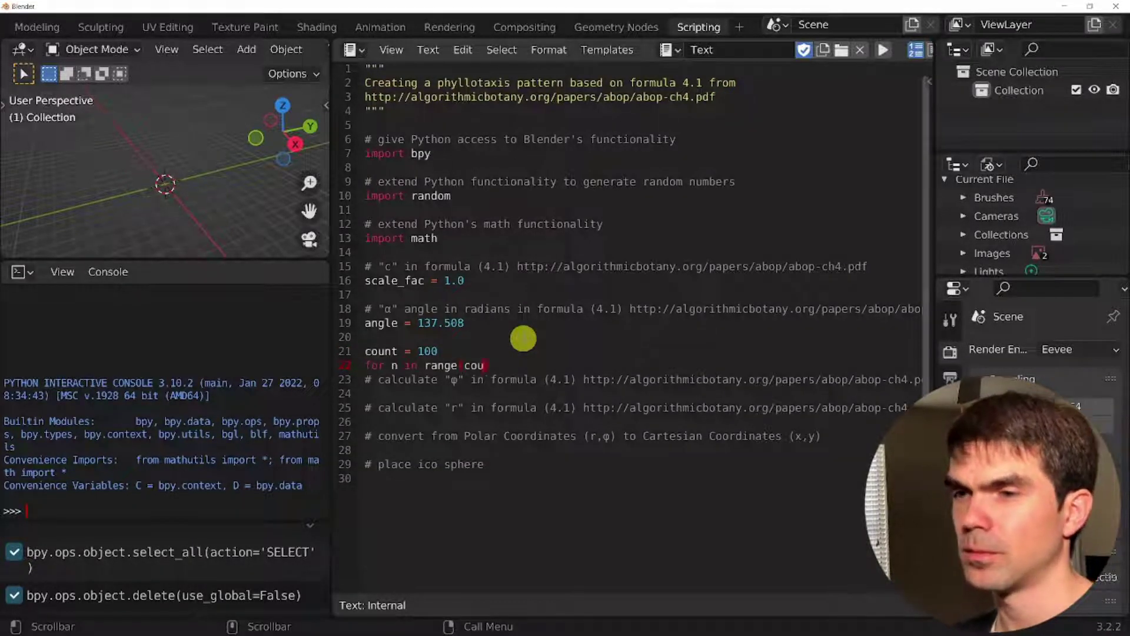
text(nt):)
key(Down)
key(shift+Down)
key(shift+Down)
key(shift+Down)
key(shift+Down)
key(shift+Down)
key(shift+Down)
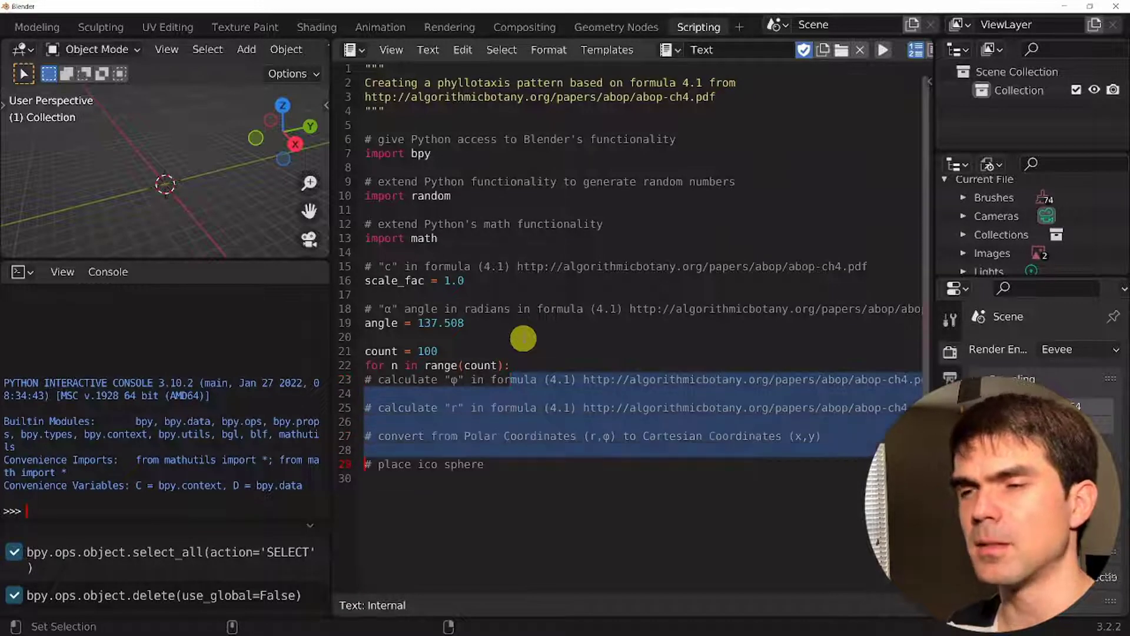
key(shift+Down)
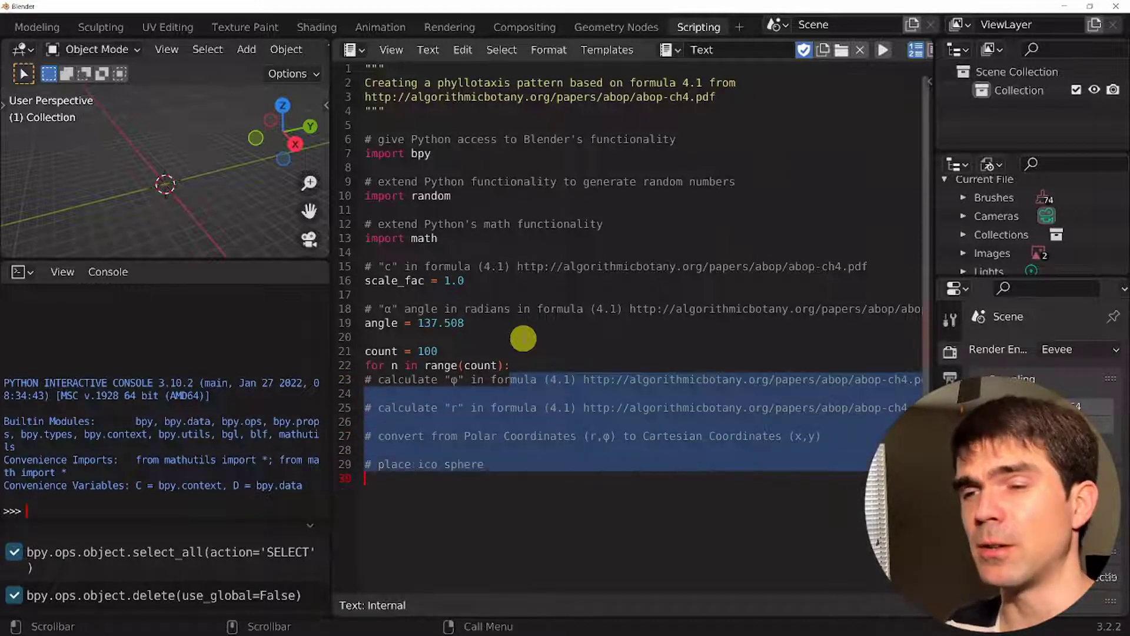
key(Tab)
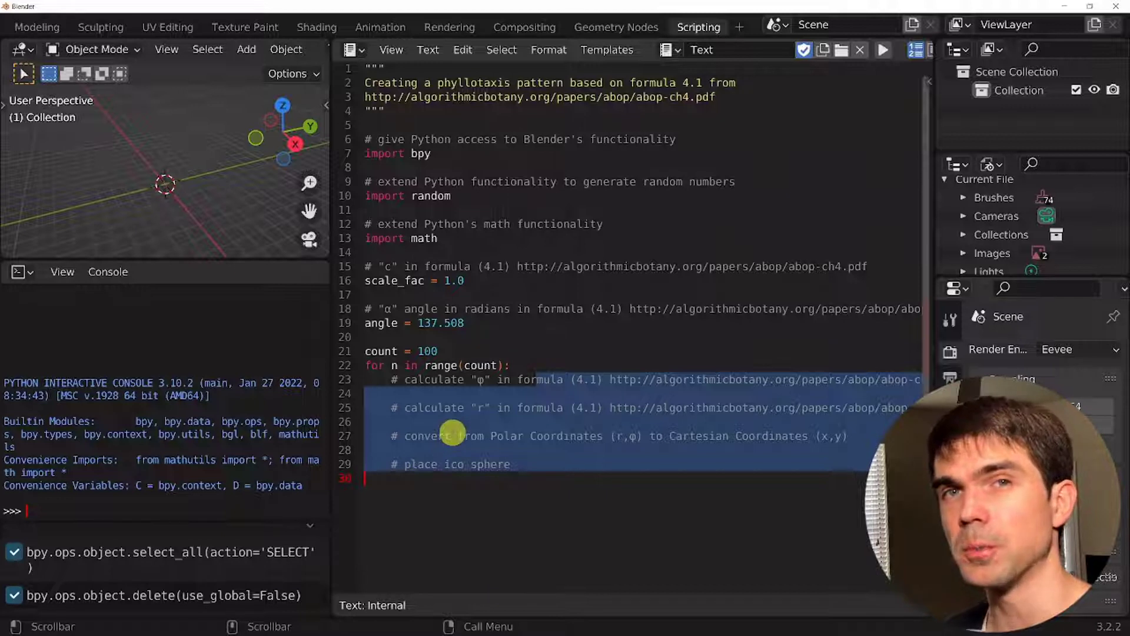
Inside the loop, compute current_angle = n * angle under the φ comment
click(446, 394)
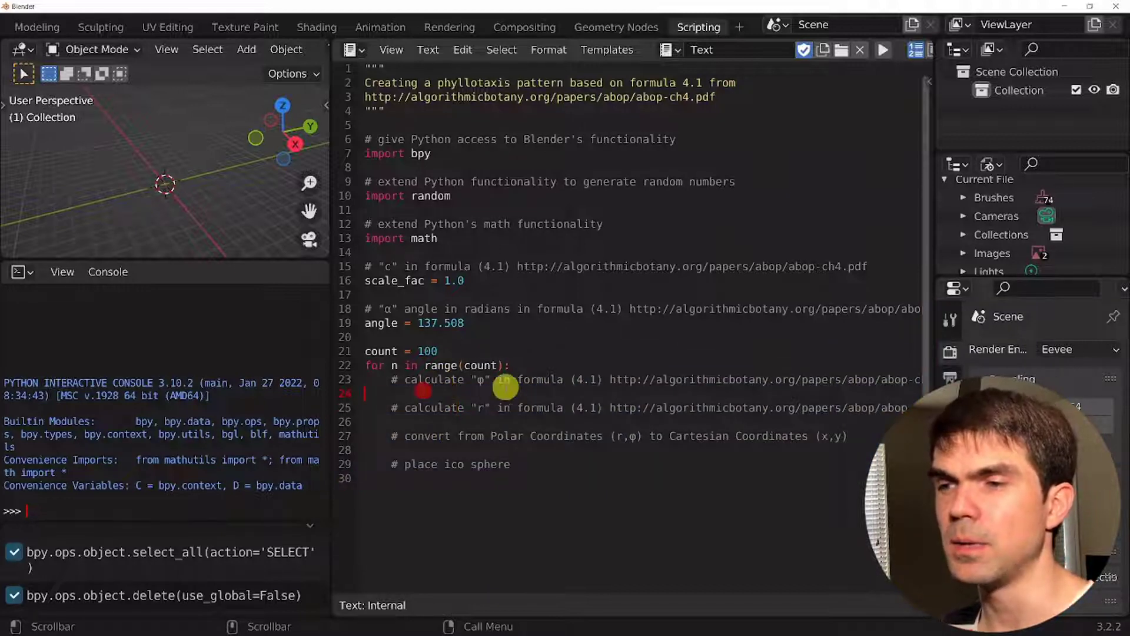
click(386, 320)
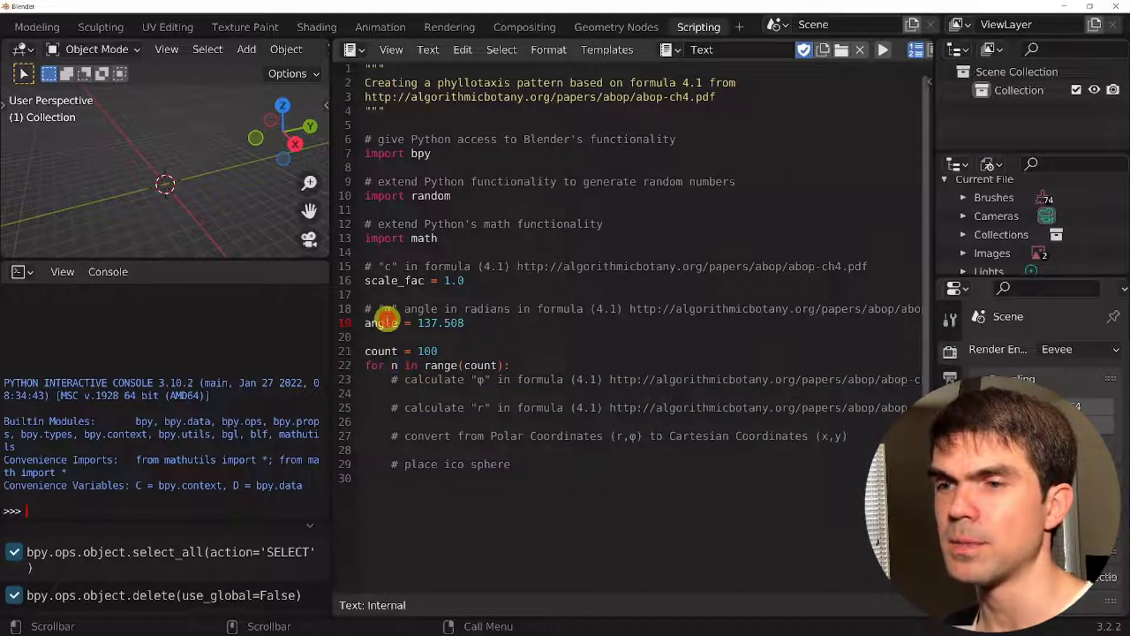
click(429, 394)
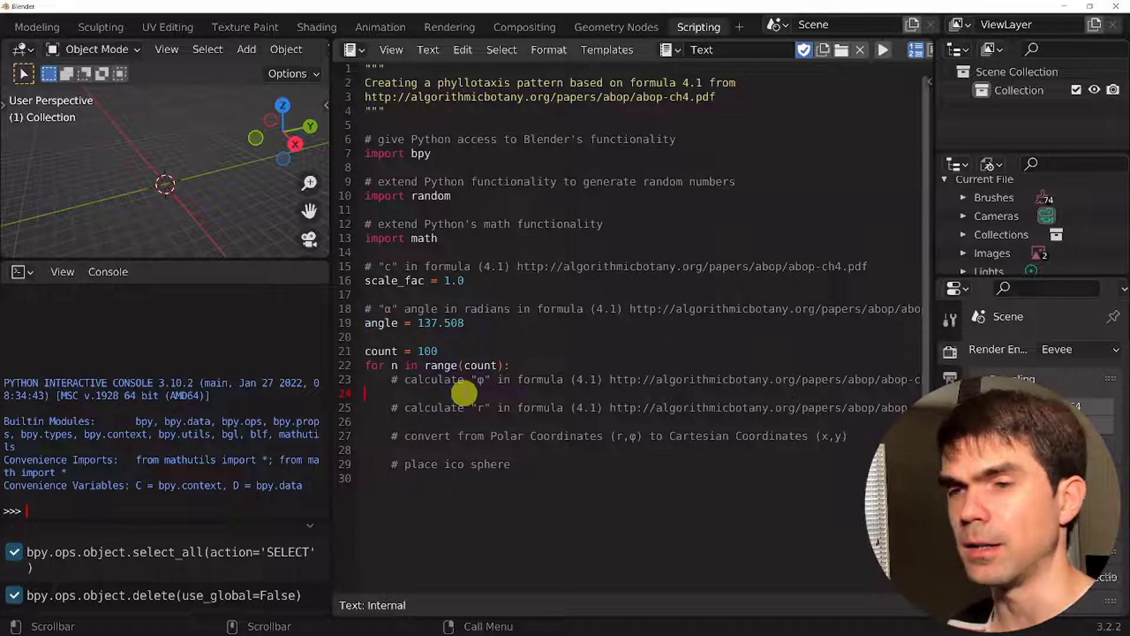
key(Tab)
text(t_angle)
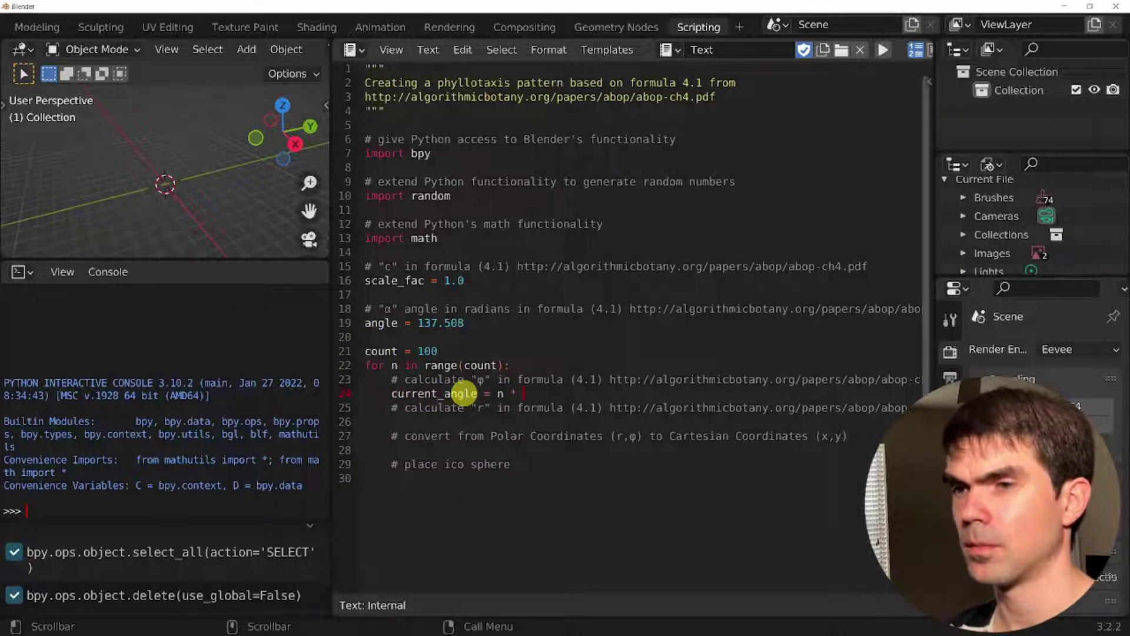
key(Return)
key(Down)
key(End)
key(Return)
Compute current_radius = scale_fac * math.sqrt(n) under the r comment
double_click(405, 280)
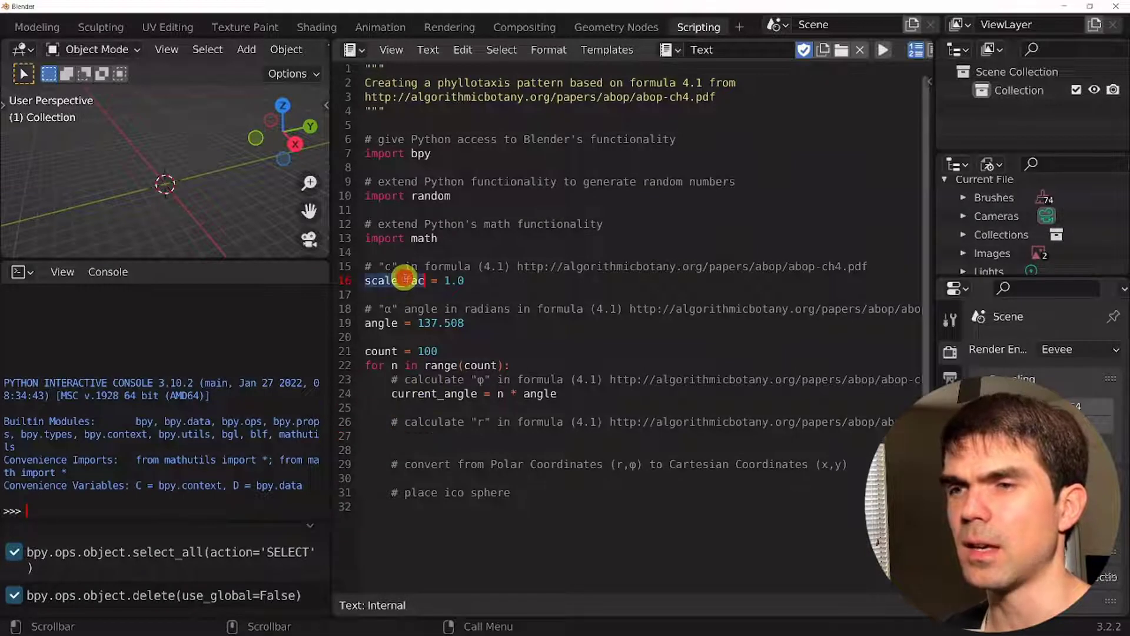
click(491, 436)
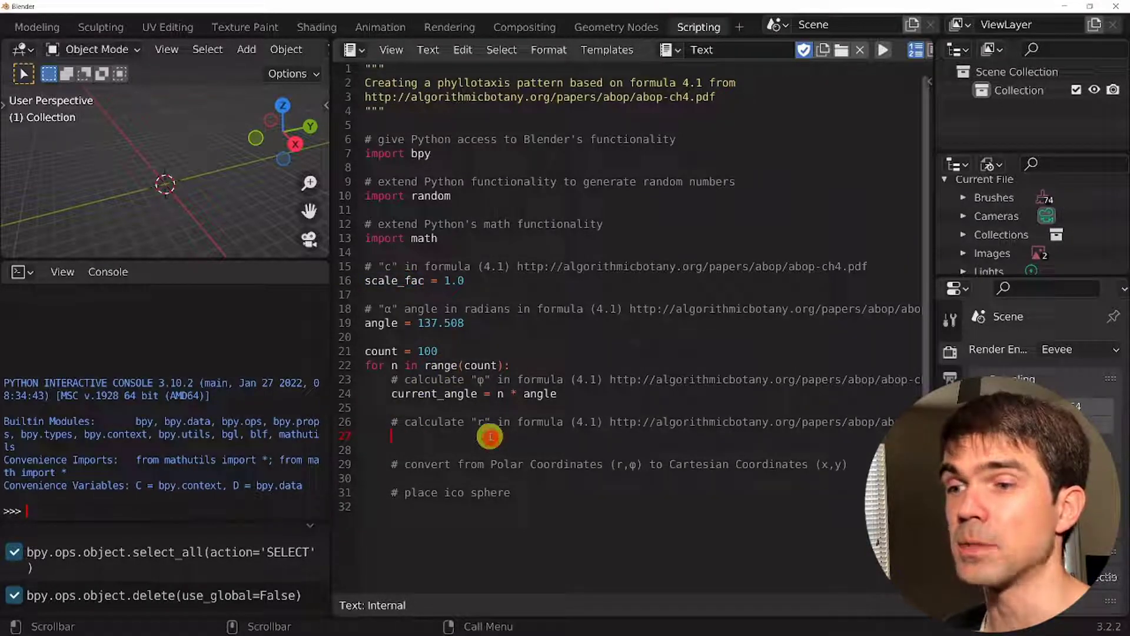
click(394, 365)
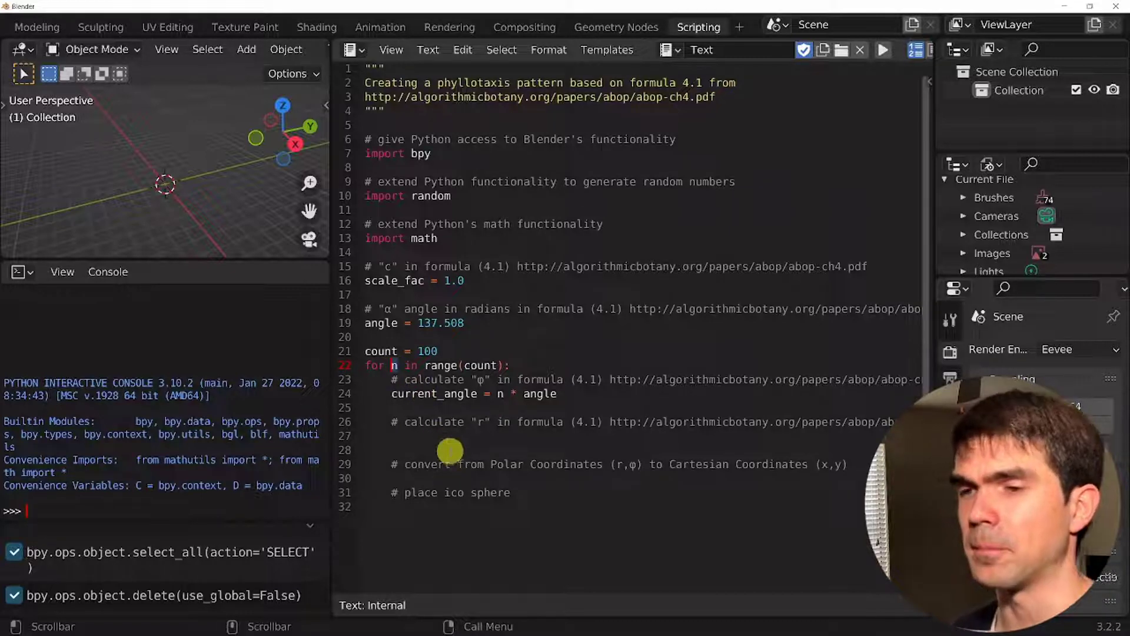
click(445, 435)
text(current_radius = scale_)
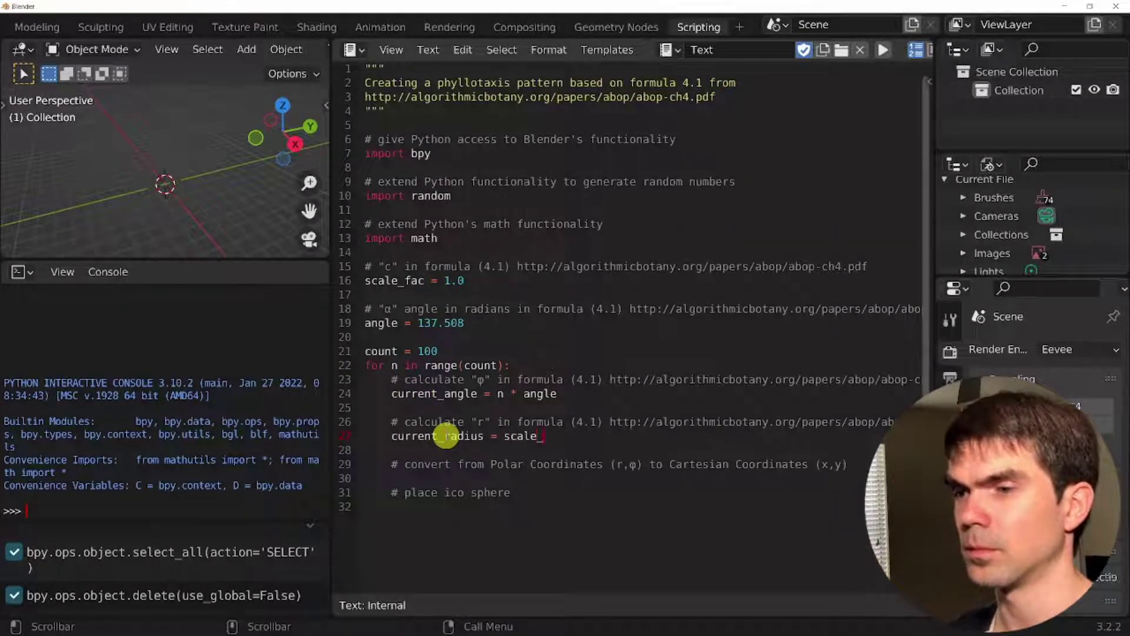
text(fac * math.sq)
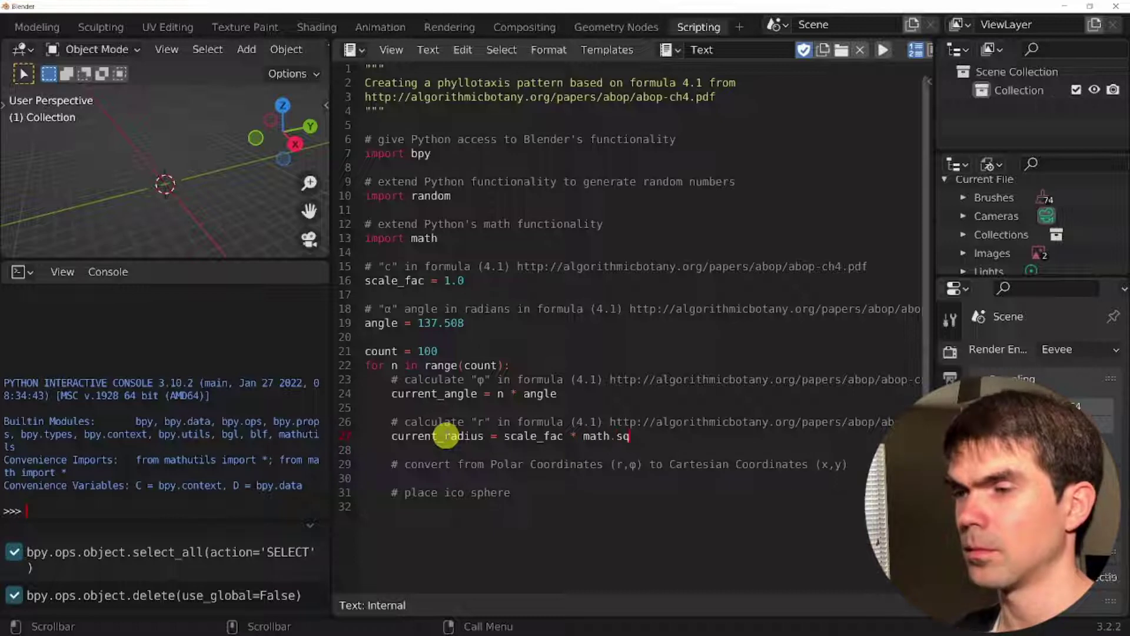
text(rt(n)
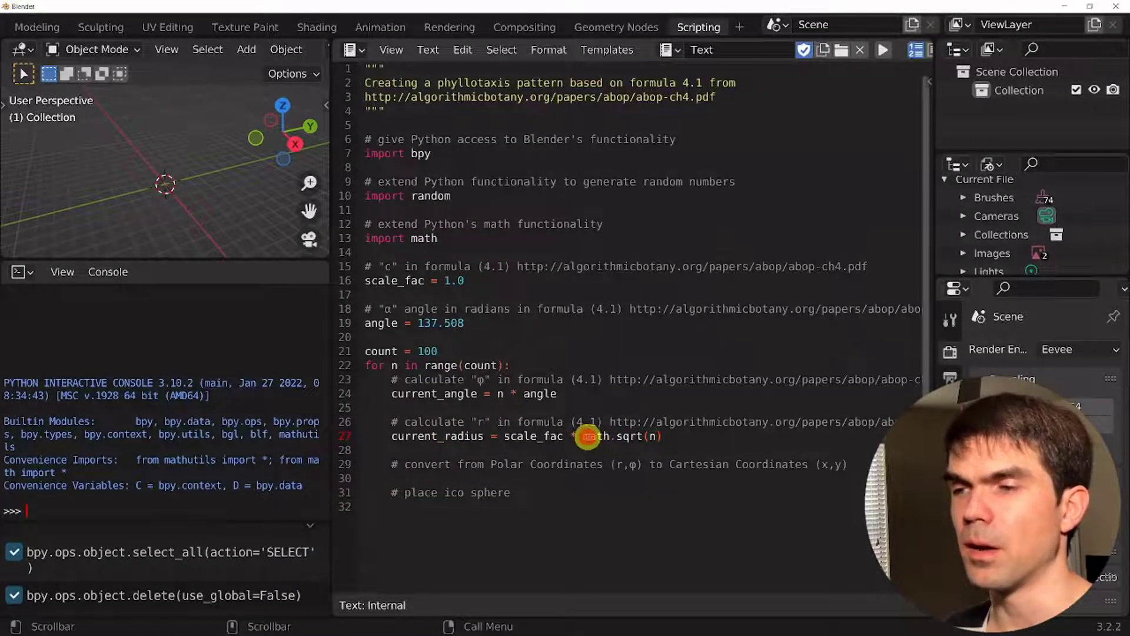
drag(585, 437, 645, 439)
click(633, 442)
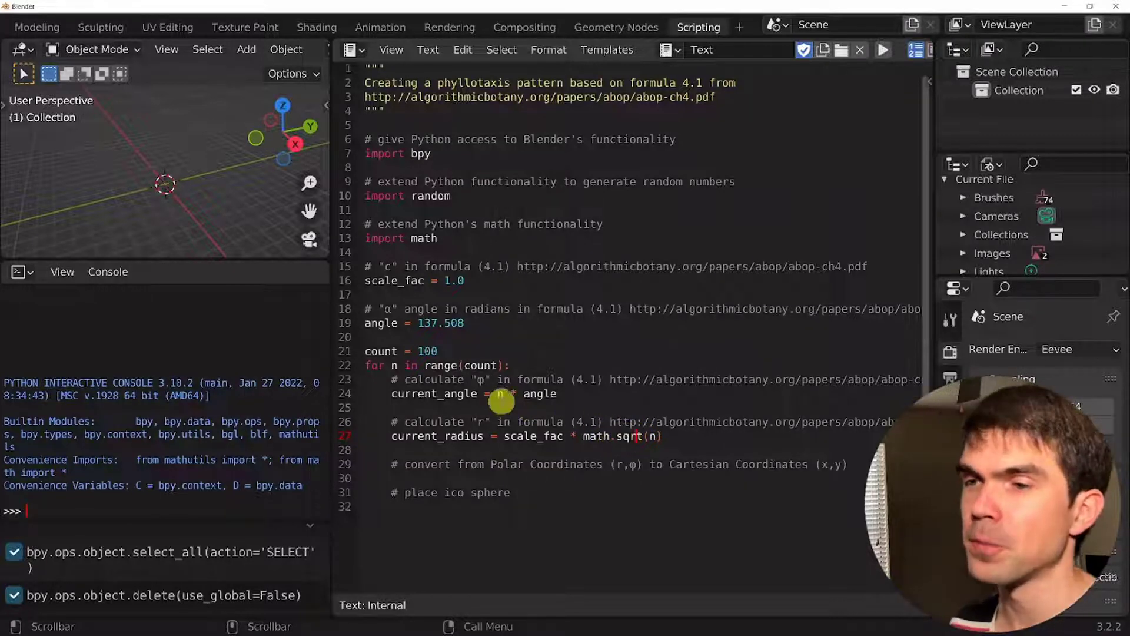
Wrap the angle as math.radians(137.508) and open a new line under the conversion comment
click(416, 324)
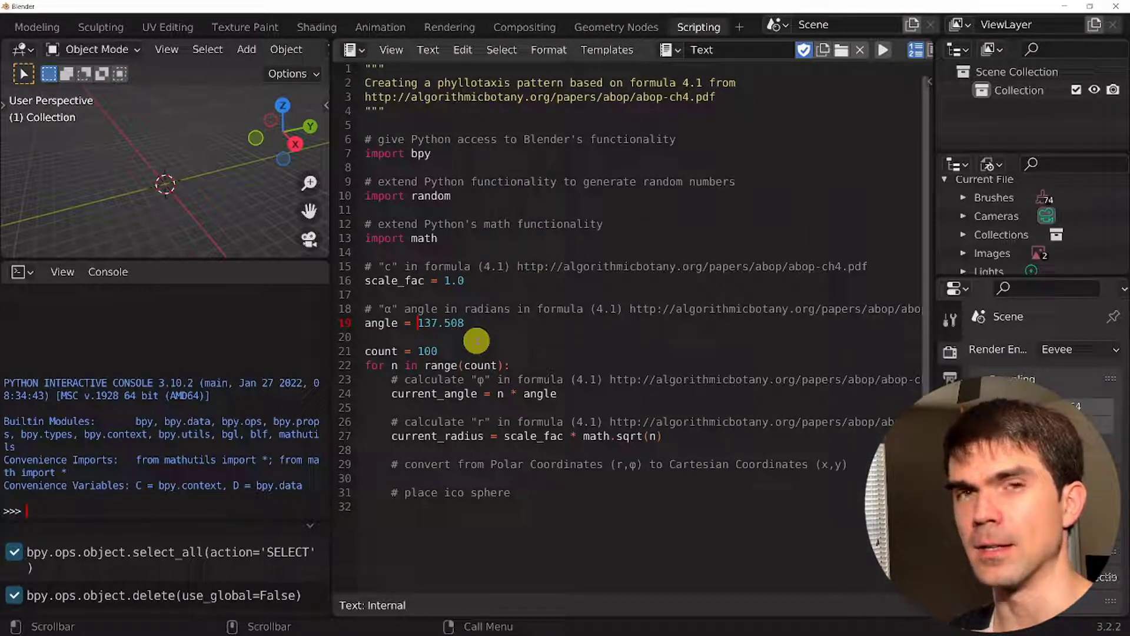
text(math.radians()
key(End)
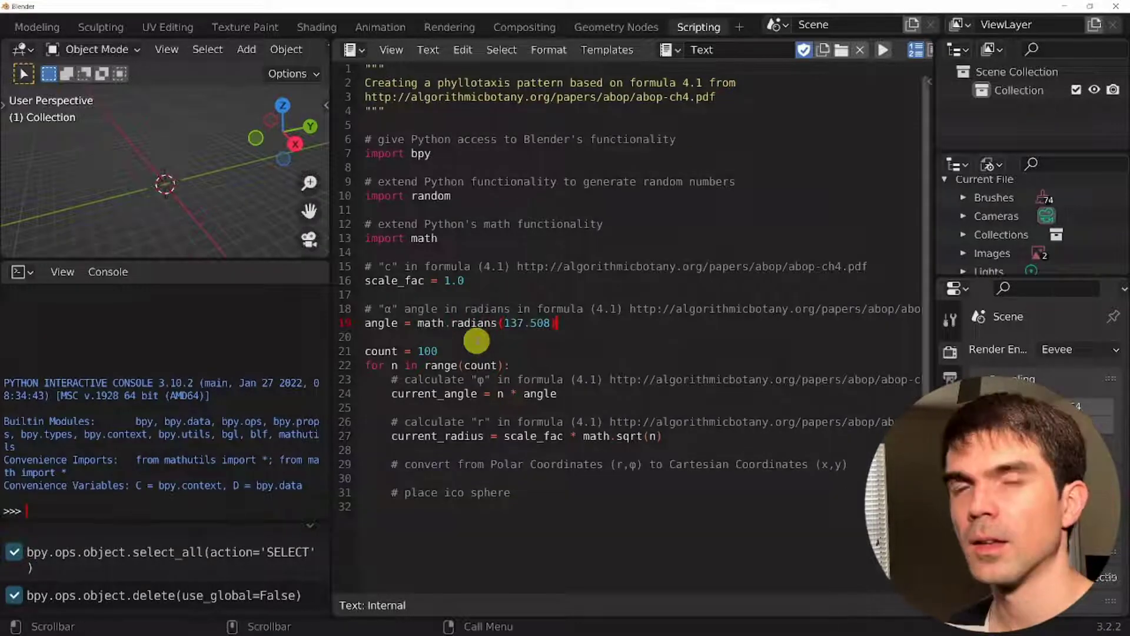
text())
click(861, 462)
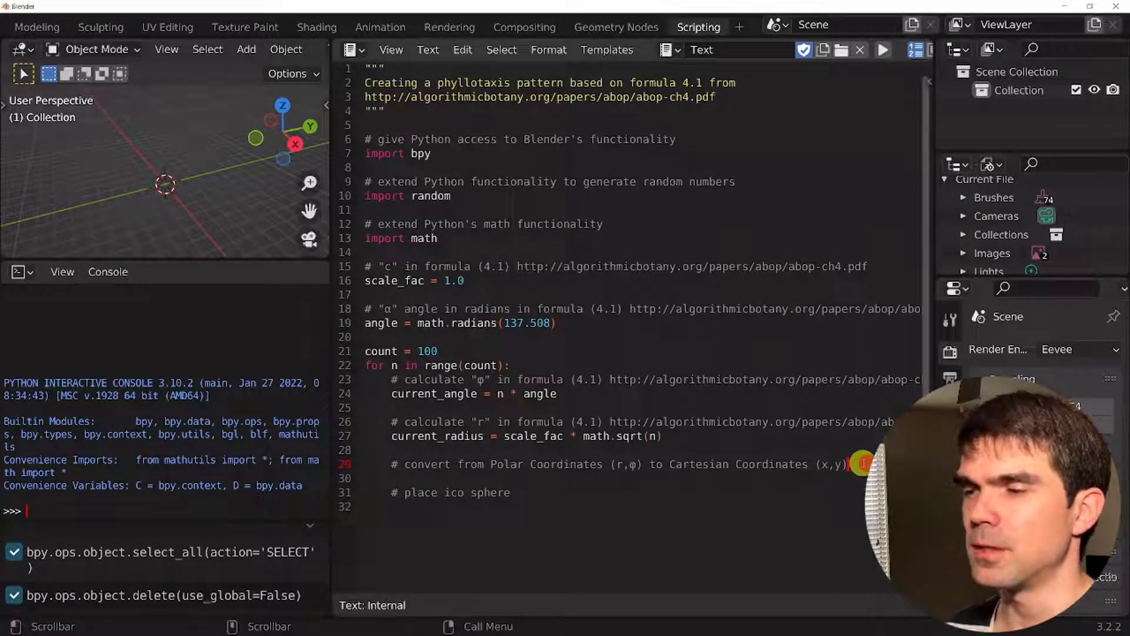
key(Return)
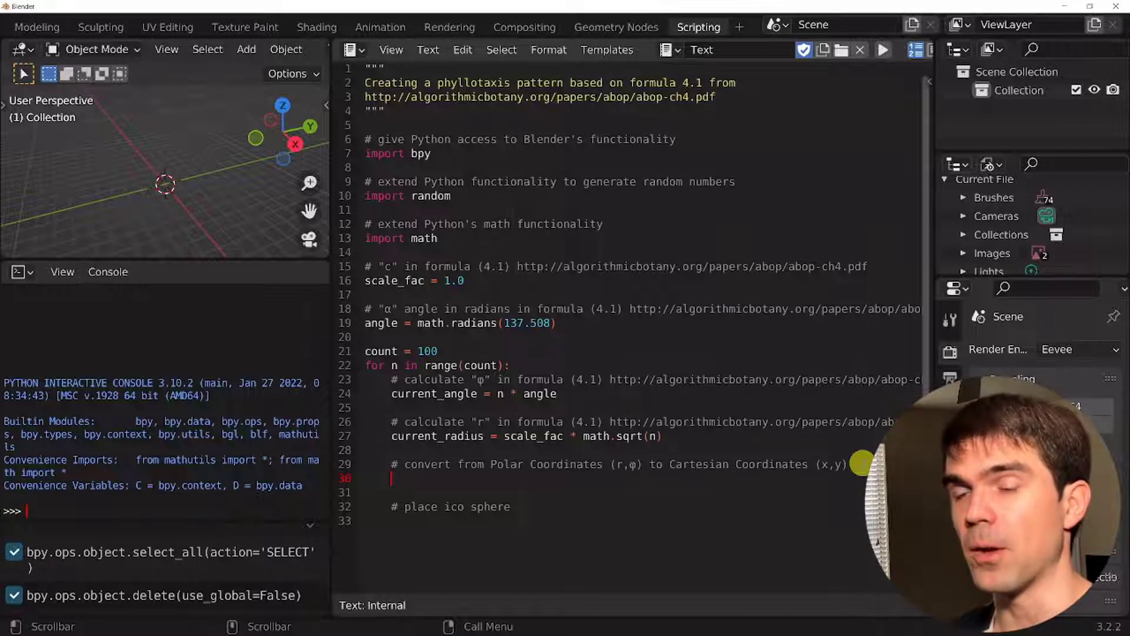
text(x =)
Compute x = current_radius * math.cos(current_angle) and y with math.sin, then print(x, y)
key(Return)
text(y =)
key(Up)
text(current_radius * math)
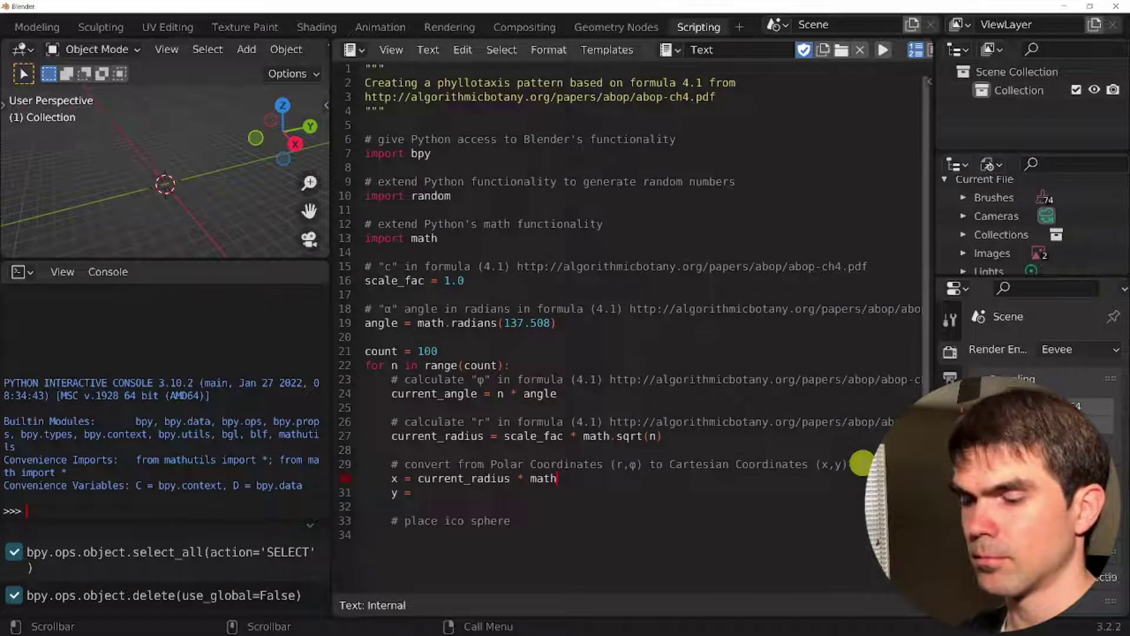
text(.cos(current_angle)
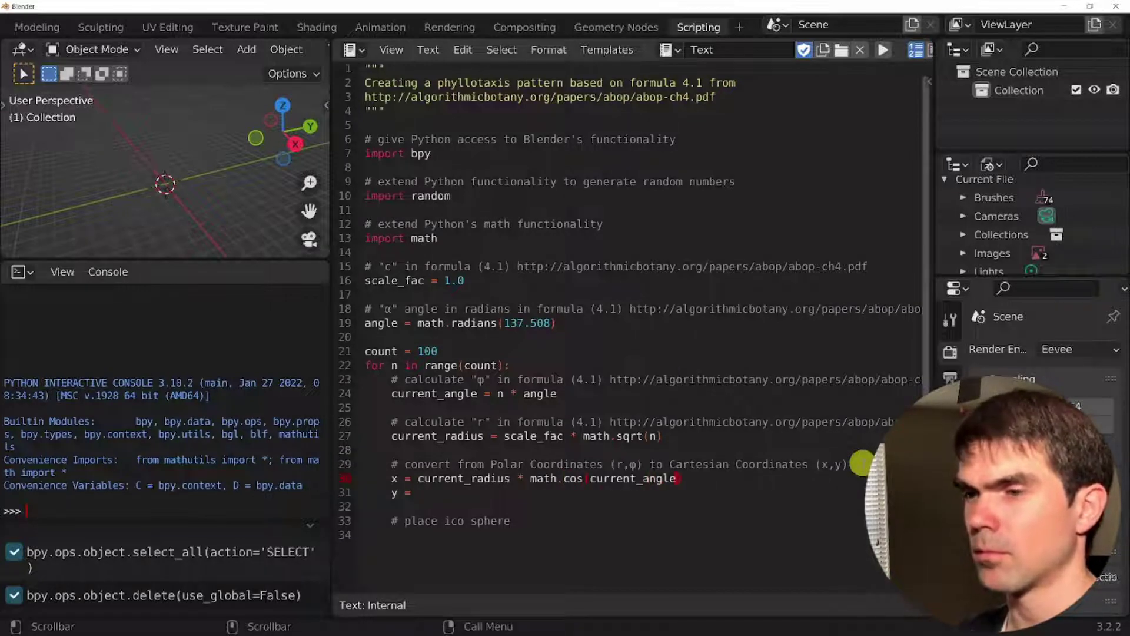
text())
key(ctrl+shift+Left)
key(ctrl+shift+Left)
key(ctrl+shift+Left)
key(ctrl+c)
key(Down)
key(End)
key(ctrl+v)
key(ctrl+Right)
key(Right)
key(Delete)
key(Delete)
key(Delete)
text(sin)
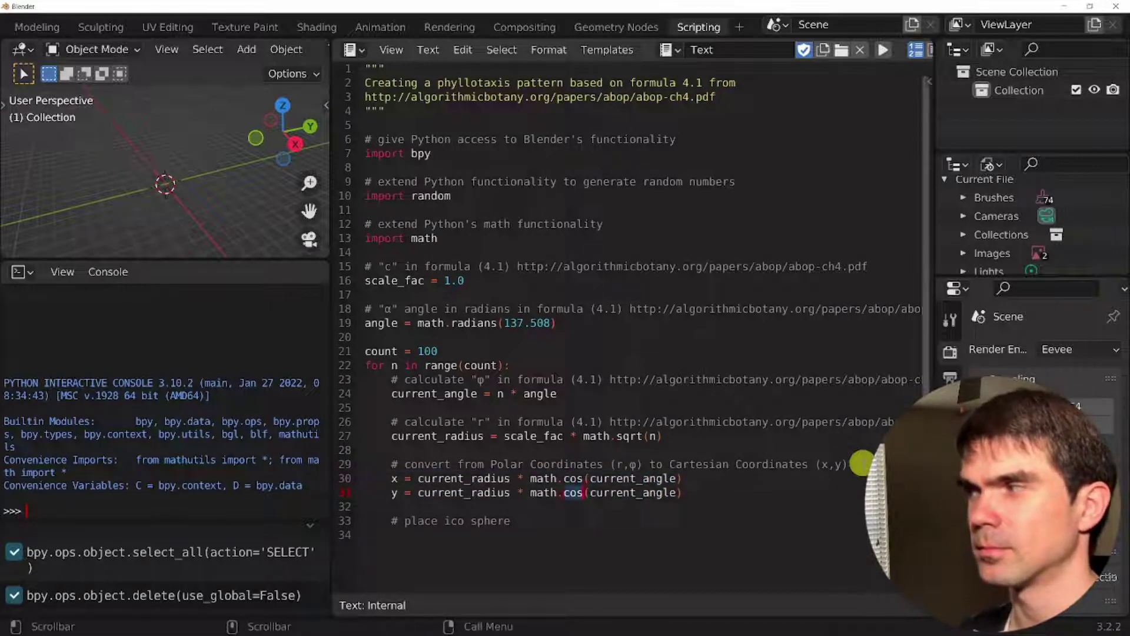
key(End)
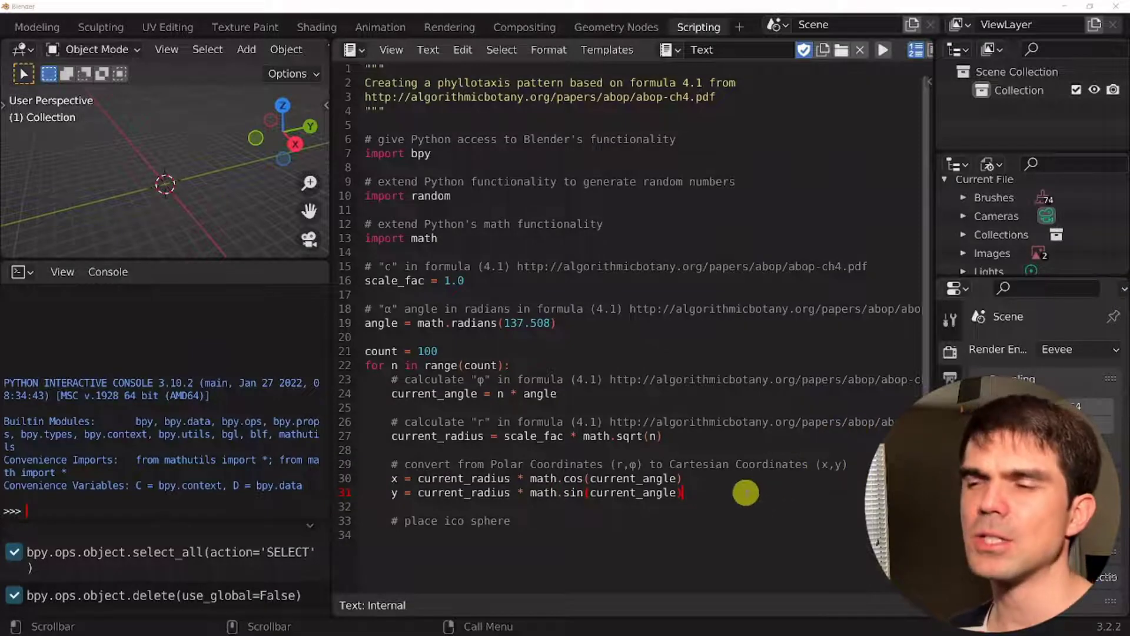
click(740, 491)
text())
key(Return)
text(p)
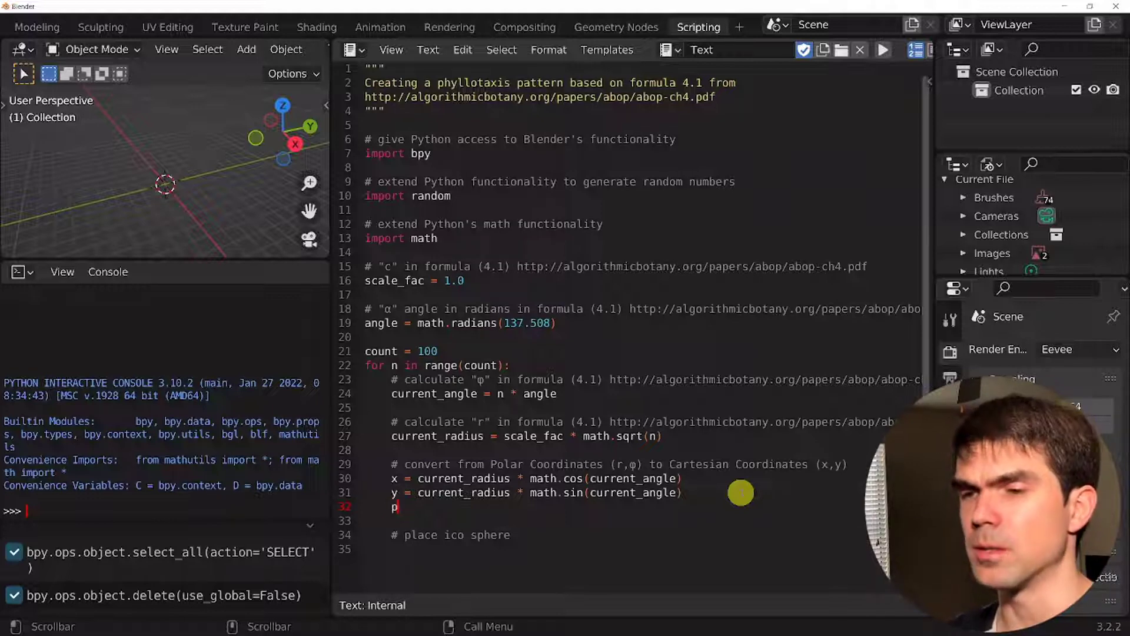
text(rint(x, y)
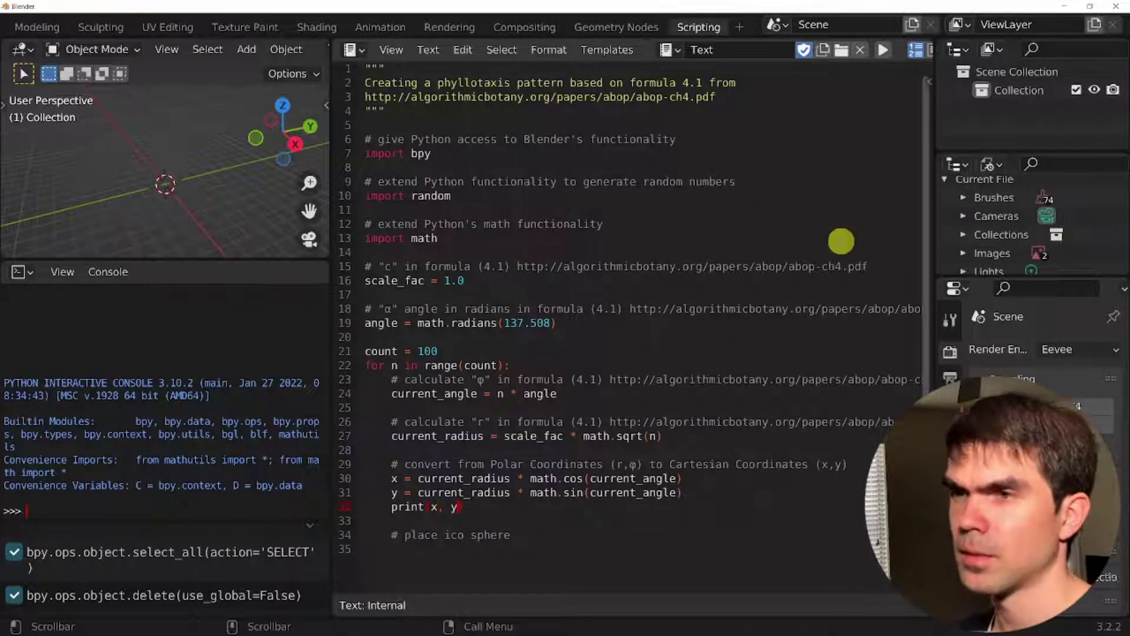
Run the script to print the computed coordinate pairs
click(882, 50)
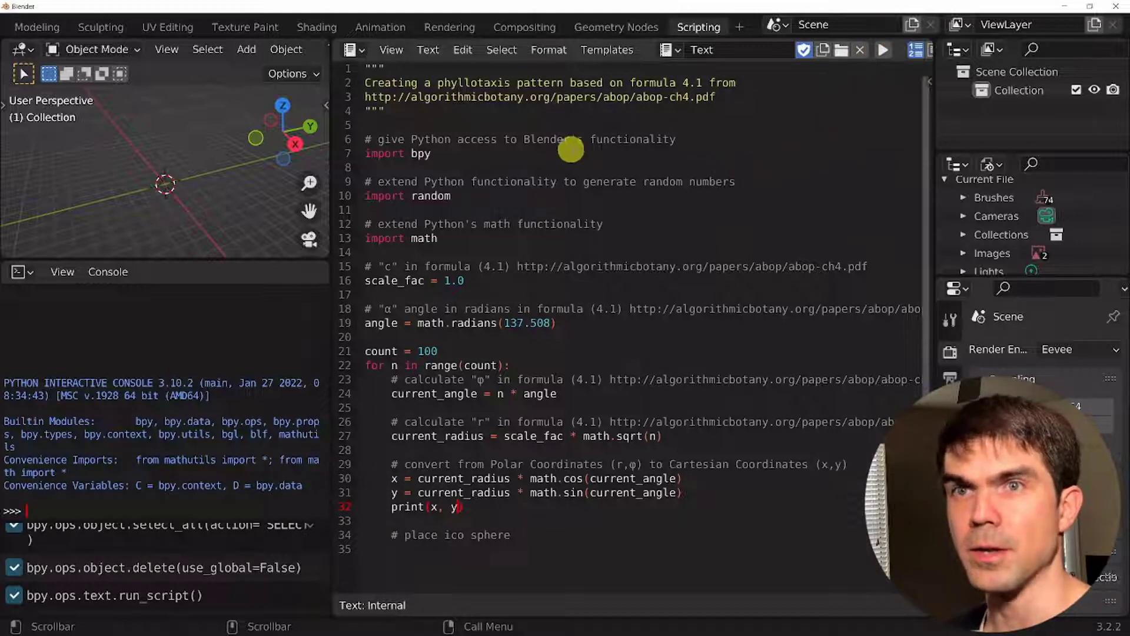
scroll(113, 21, up, 5)
scroll(113, 21, up, 2)
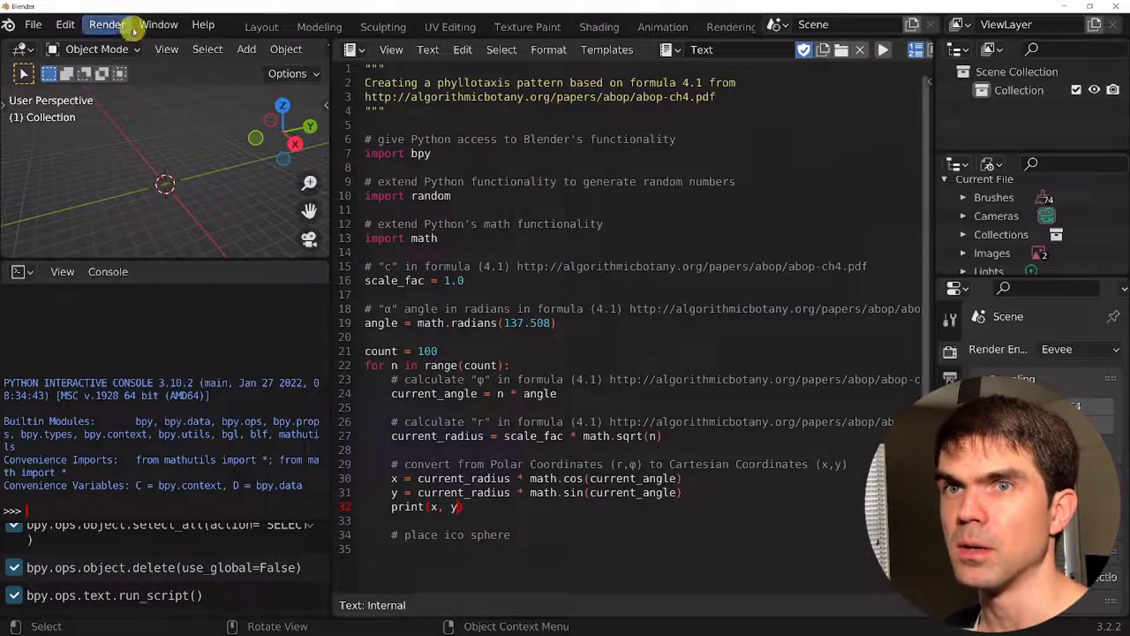
scroll(114, 20, up, 1)
Show the system console via Window > Toggle System Console to see the printed x, y pairs
click(166, 24)
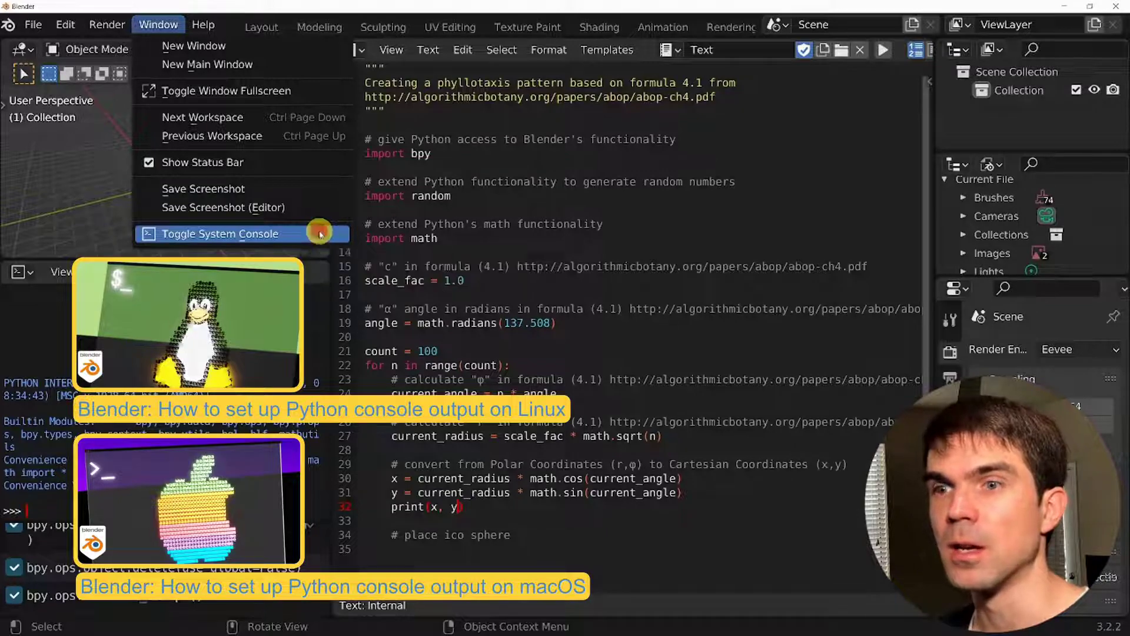
click(320, 233)
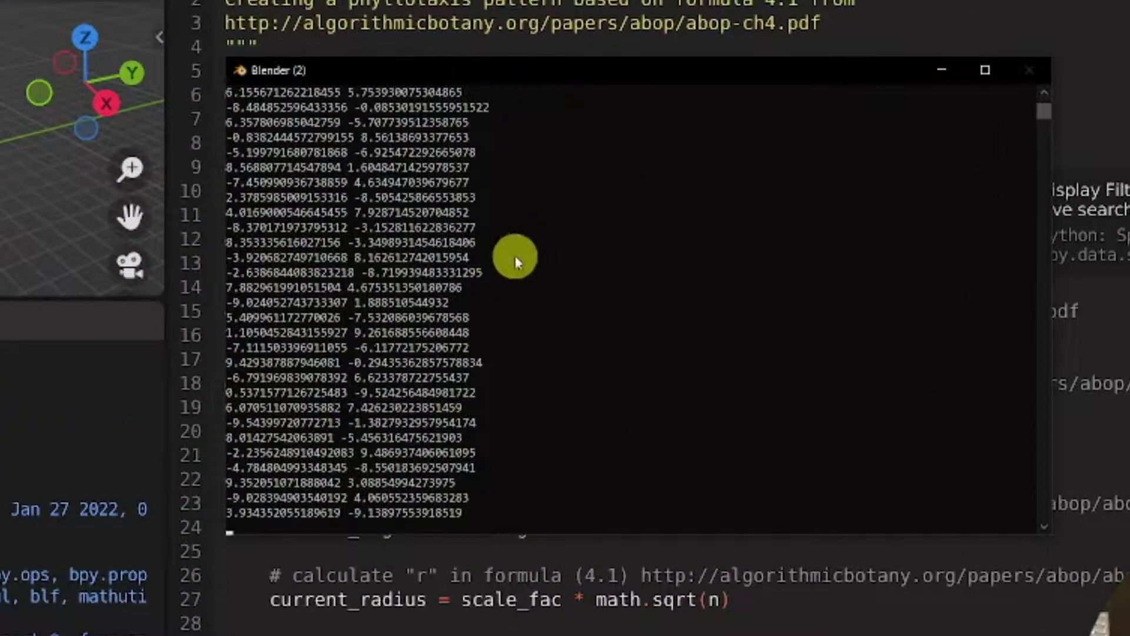
scroll(481, 223, up, 2)
scroll(441, 203, up, 1)
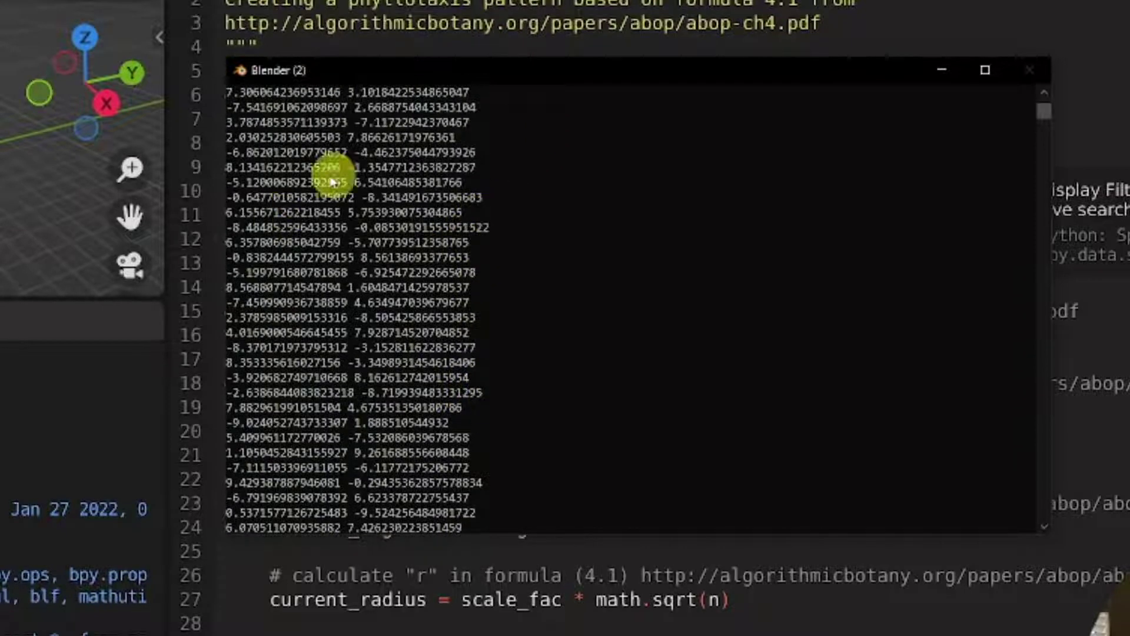
scroll(303, 188, up, 2)
scroll(412, 234, up, 2)
scroll(411, 235, up, 2)
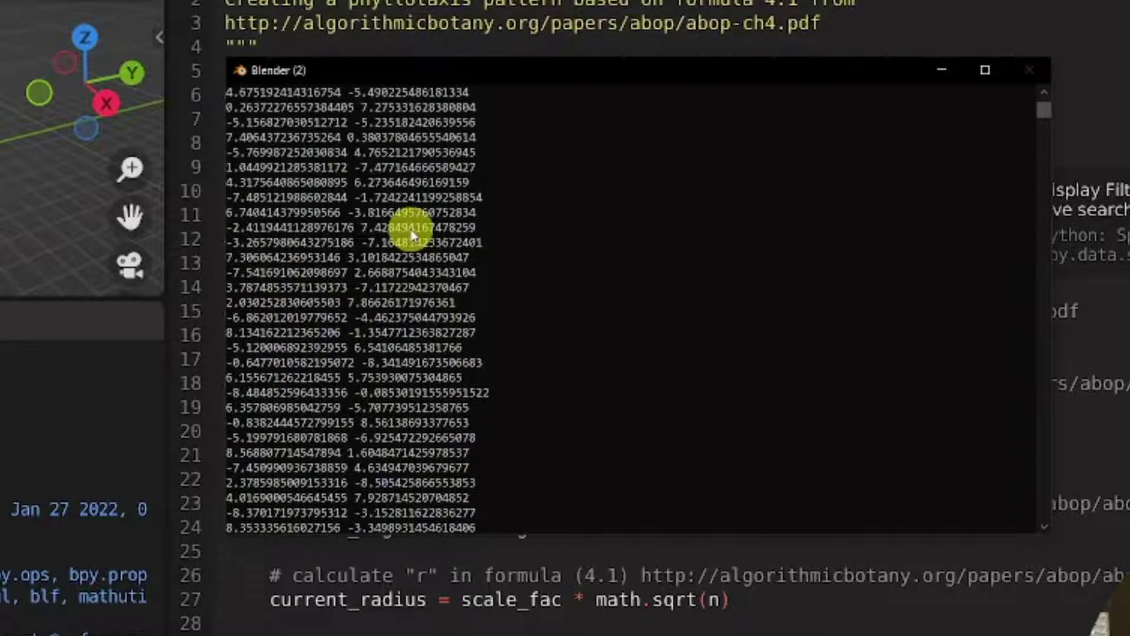
scroll(412, 235, up, 2)
scroll(492, 240, up, 1)
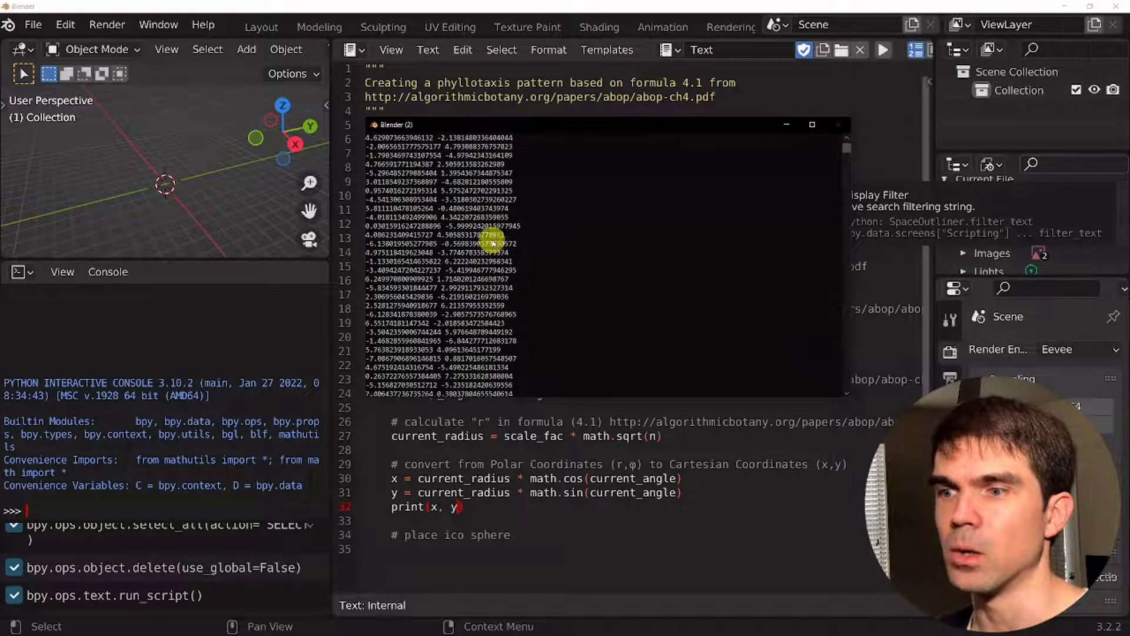
scroll(495, 242, up, 1)
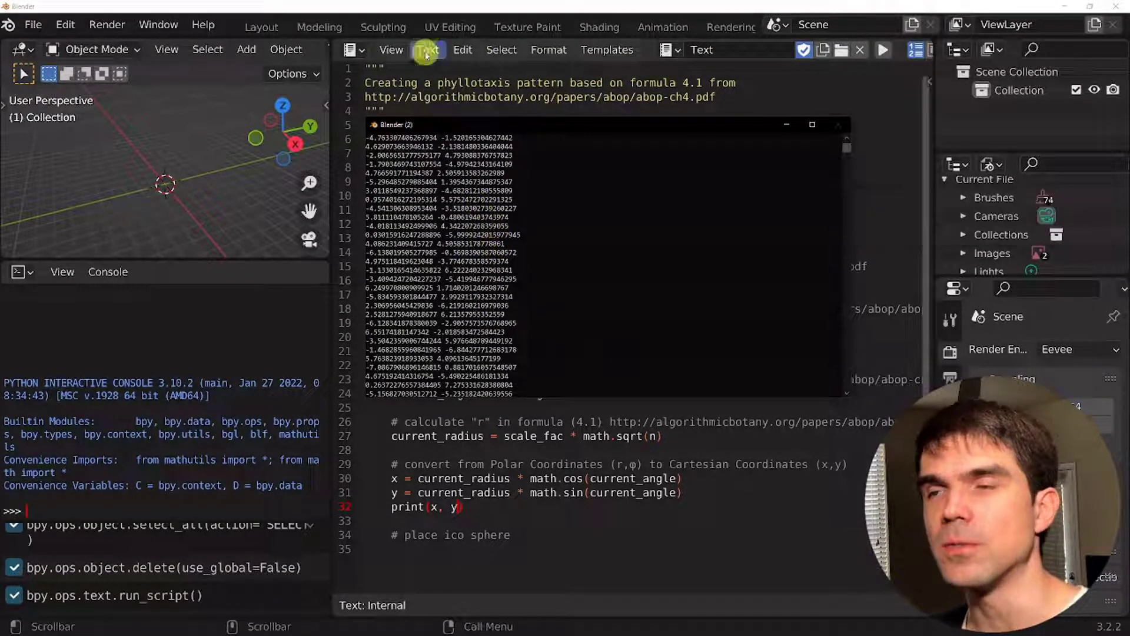
Close the console, add a Mesh > Ico Sphere at the origin and pick its add command in the Info log
click(439, 9)
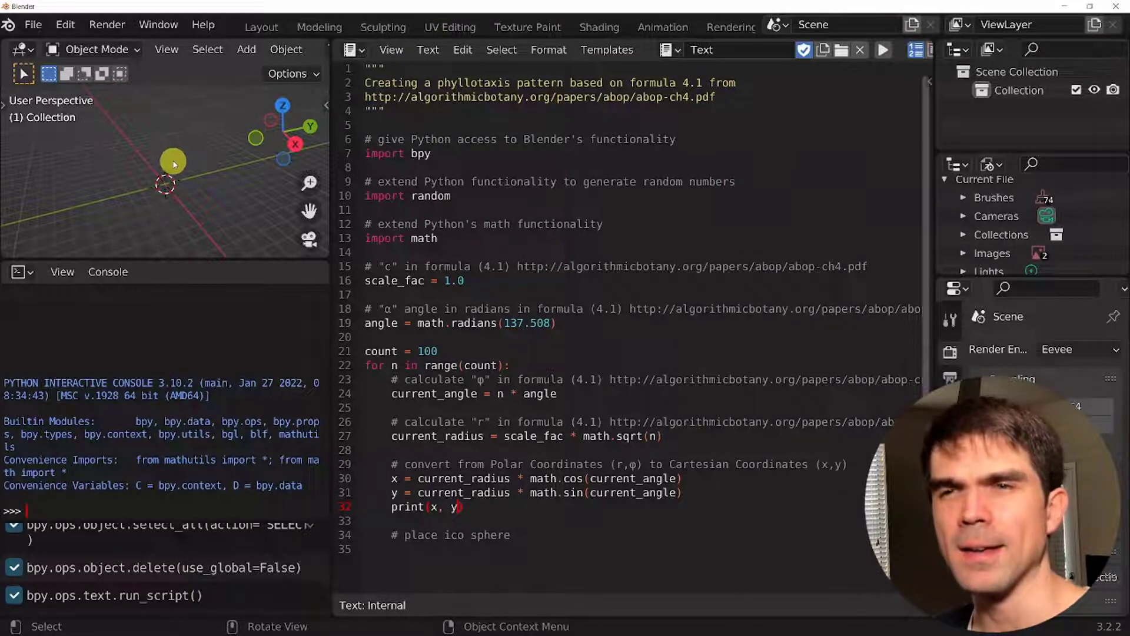
key(shift+a)
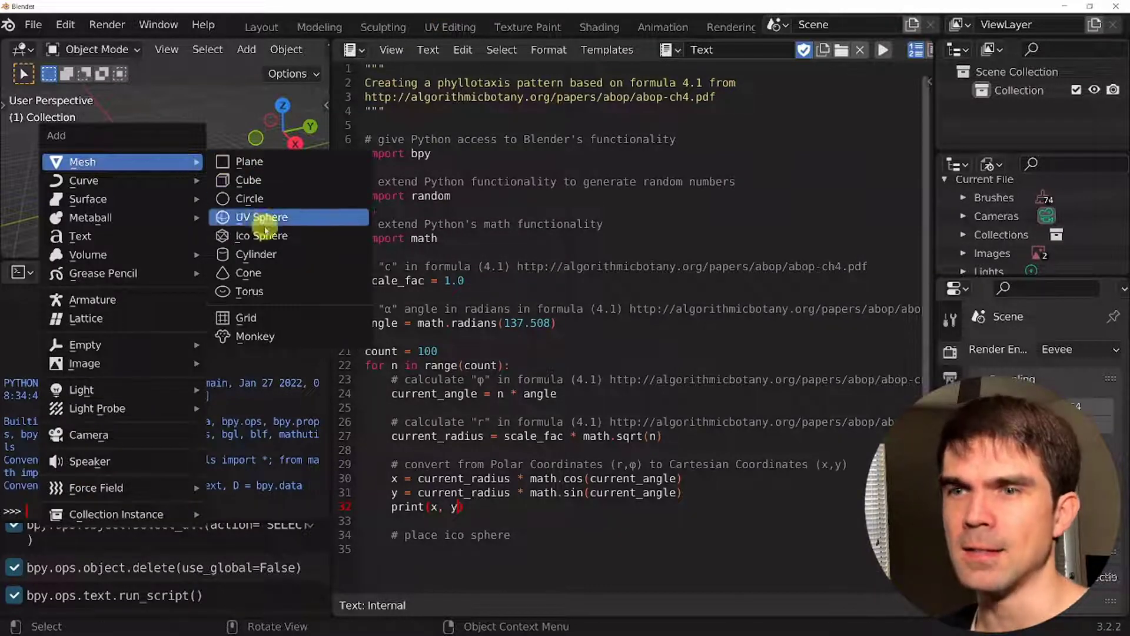
click(274, 235)
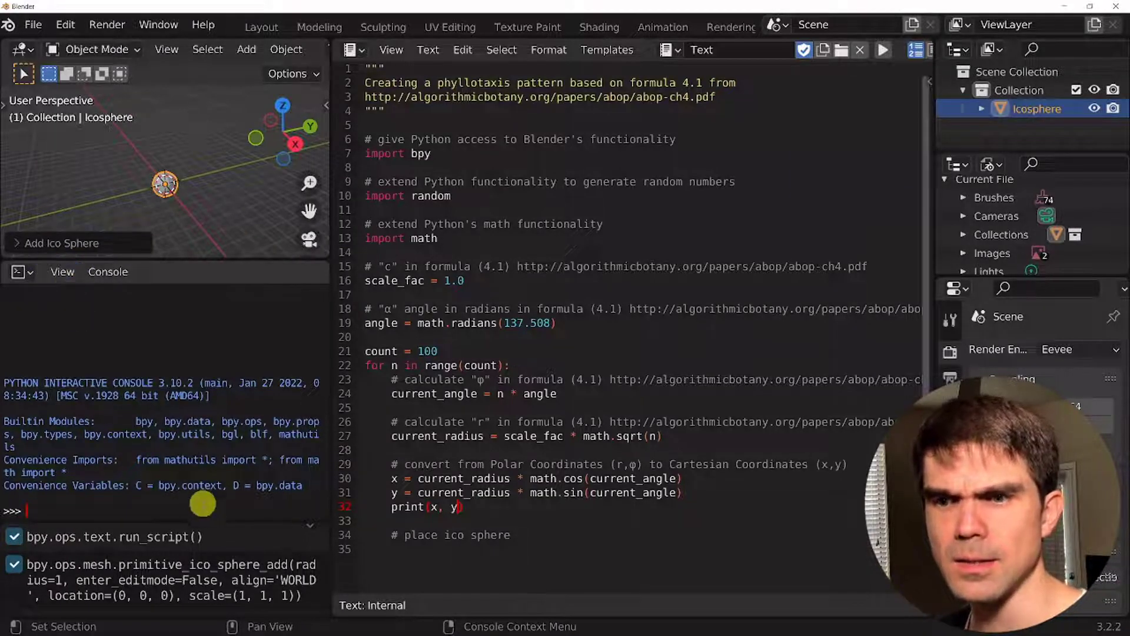
click(176, 584)
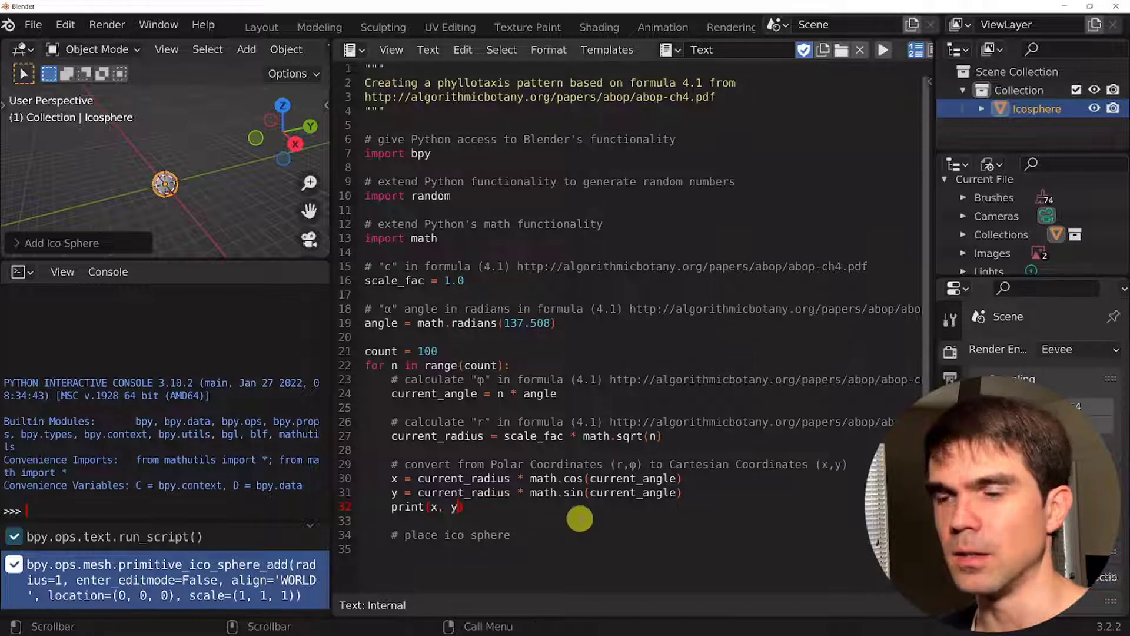
Replace the print line with the pasted primitive_ico_sphere_add call using location=(x, y, 0), dropping scale
click(560, 526)
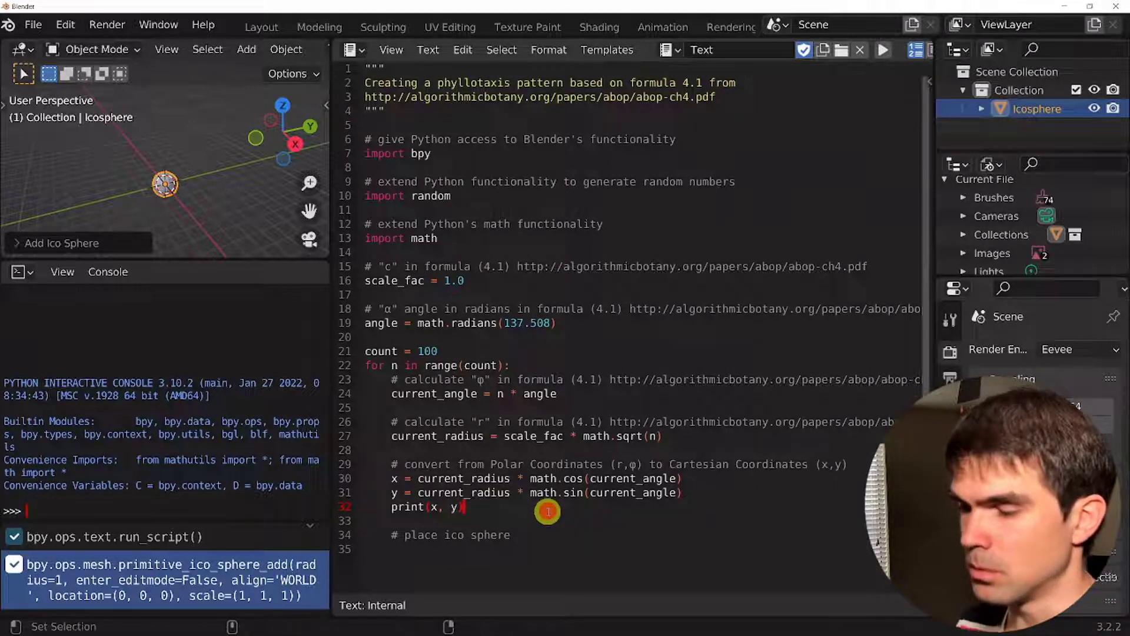
key(shift+Up)
key(BackSpace)
key(Down)
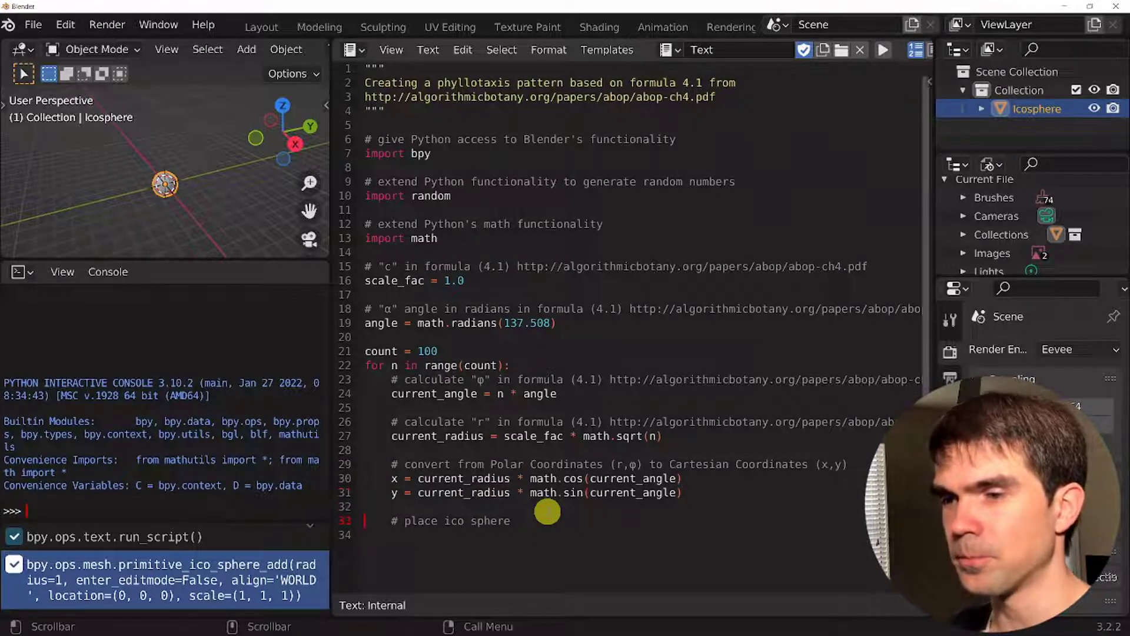
text(bpy.ops.mesh.primitive_ico_sphere_add(radius=1, enter_editmode=False, align='WORLD', location=(0, 0, 0), scale=(1, 1, 1)))
key(End)
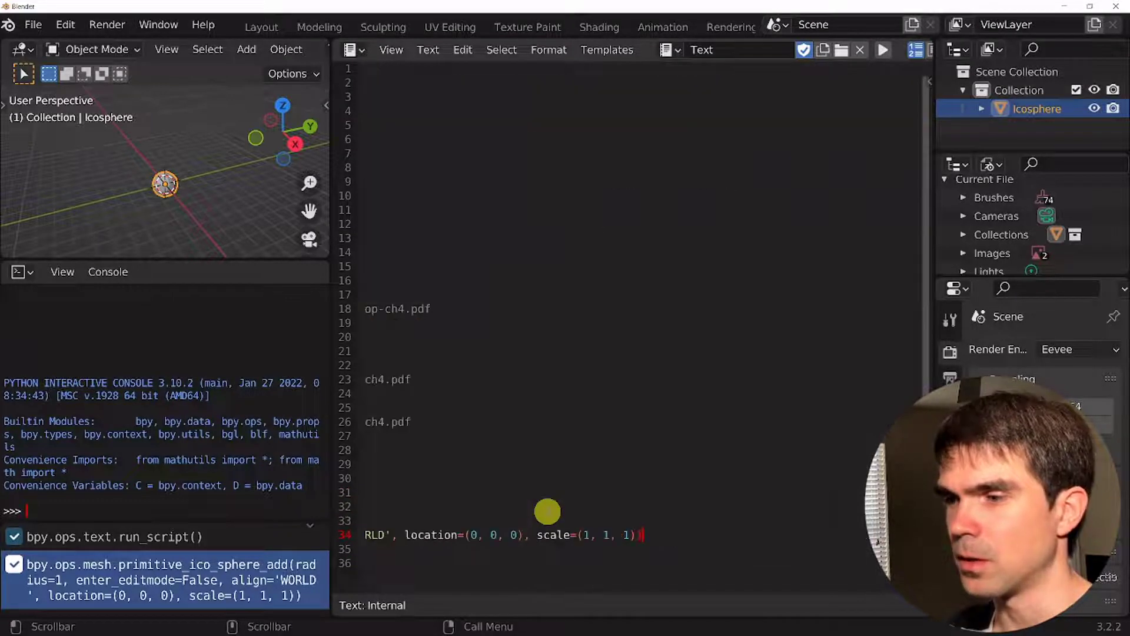
key(shift+Left)
key(shift+Left)
key(shift+Left)
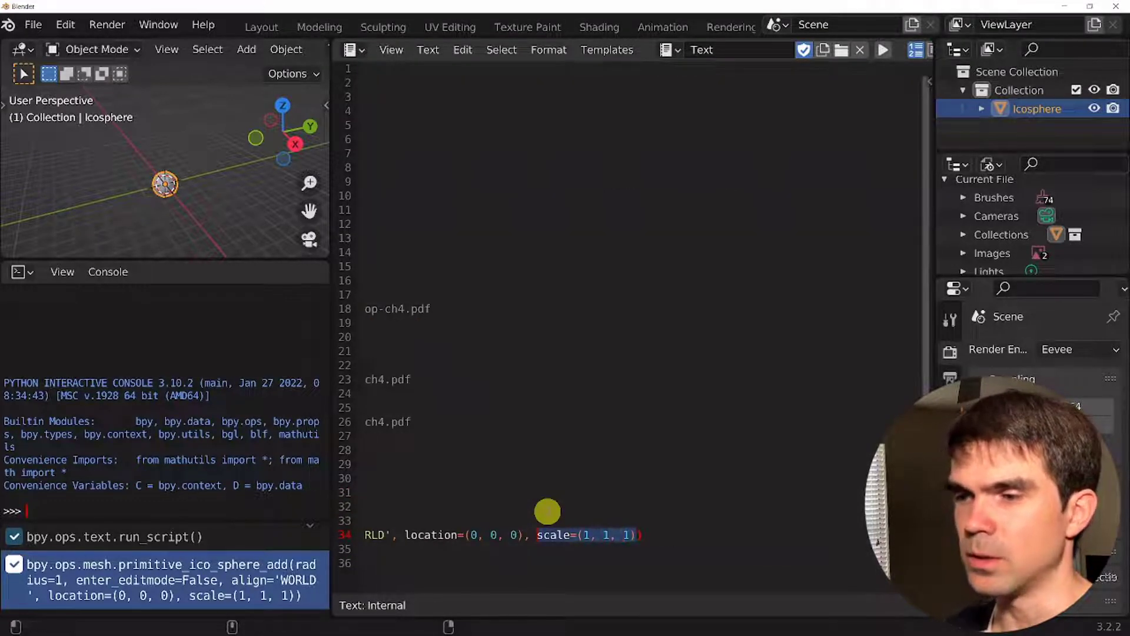
key(BackSpace)
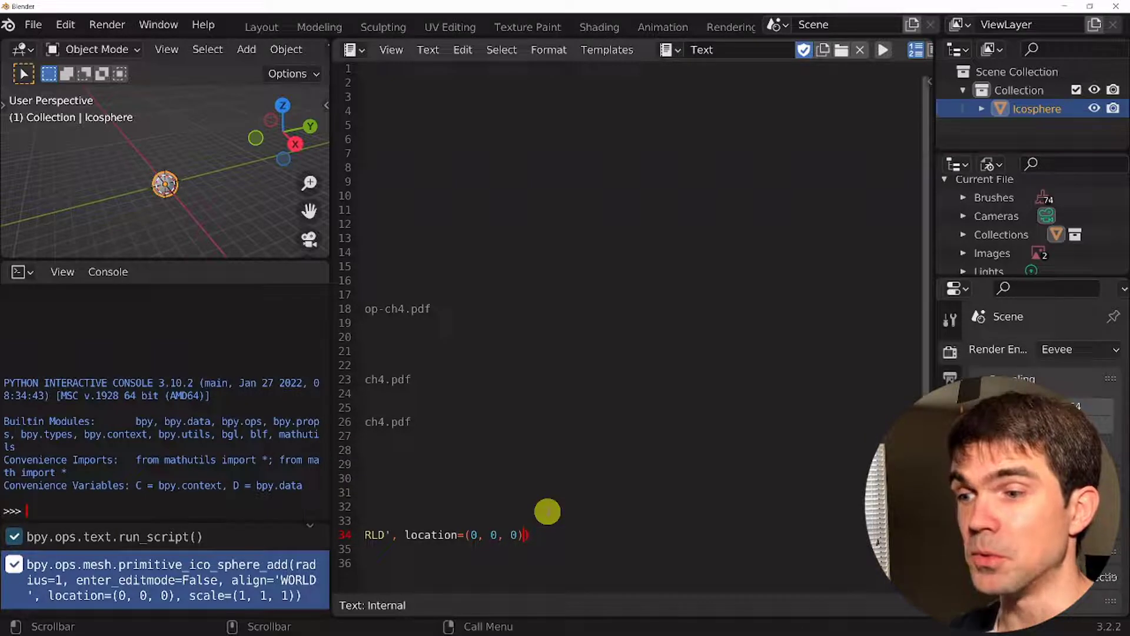
key(ctrl+Left)
key(ctrl+Left)
key(ctrl+Left)
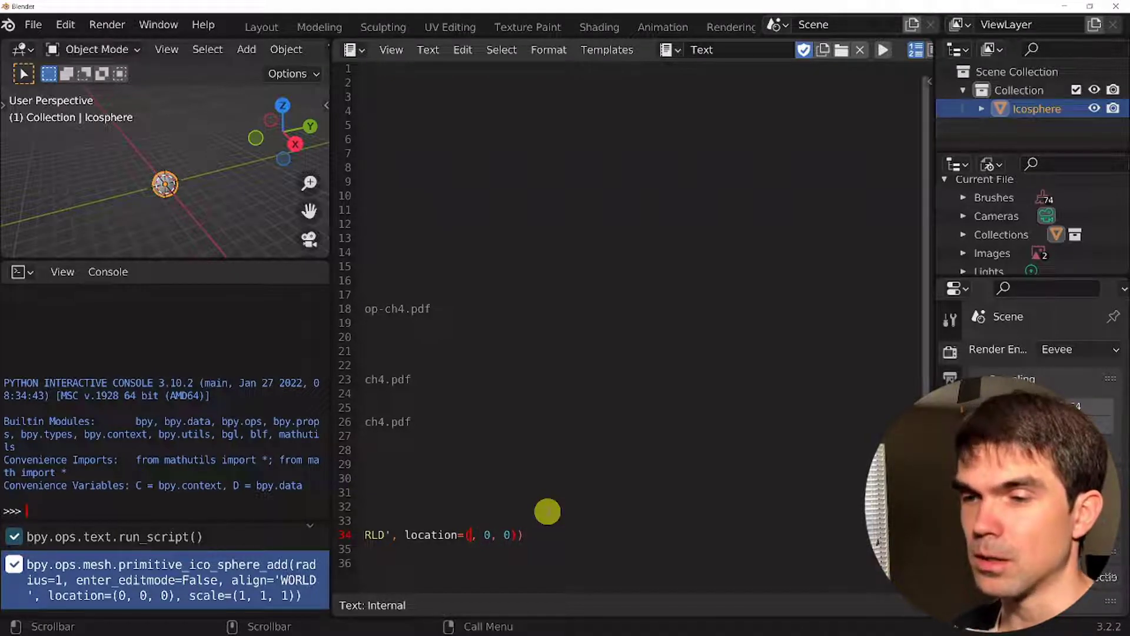
text(x)
key(Right)
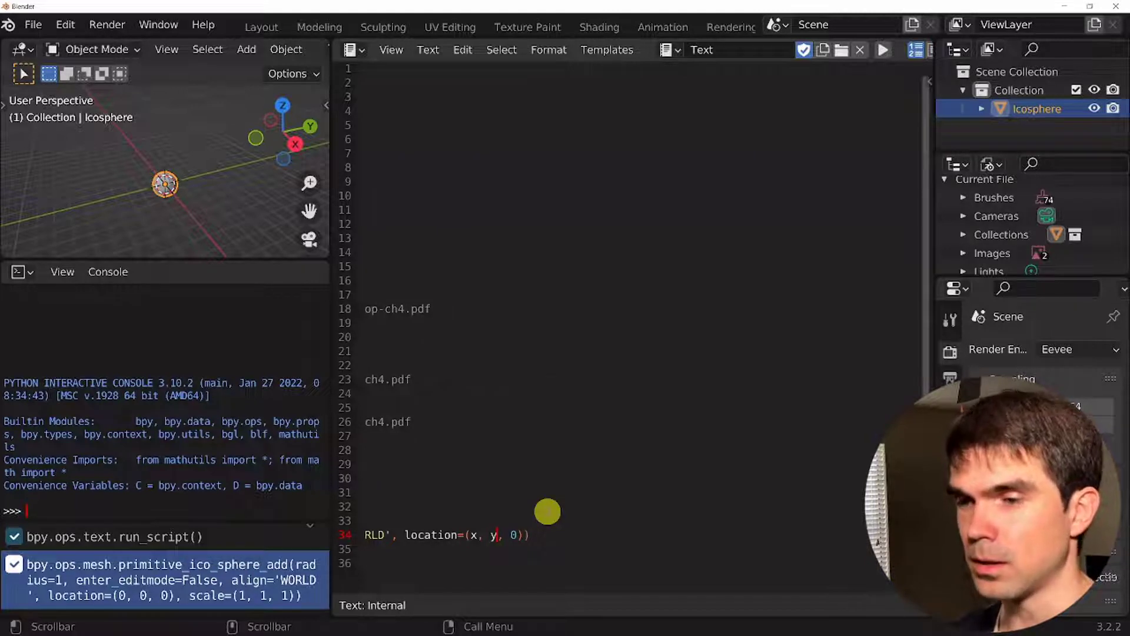
key(Home)
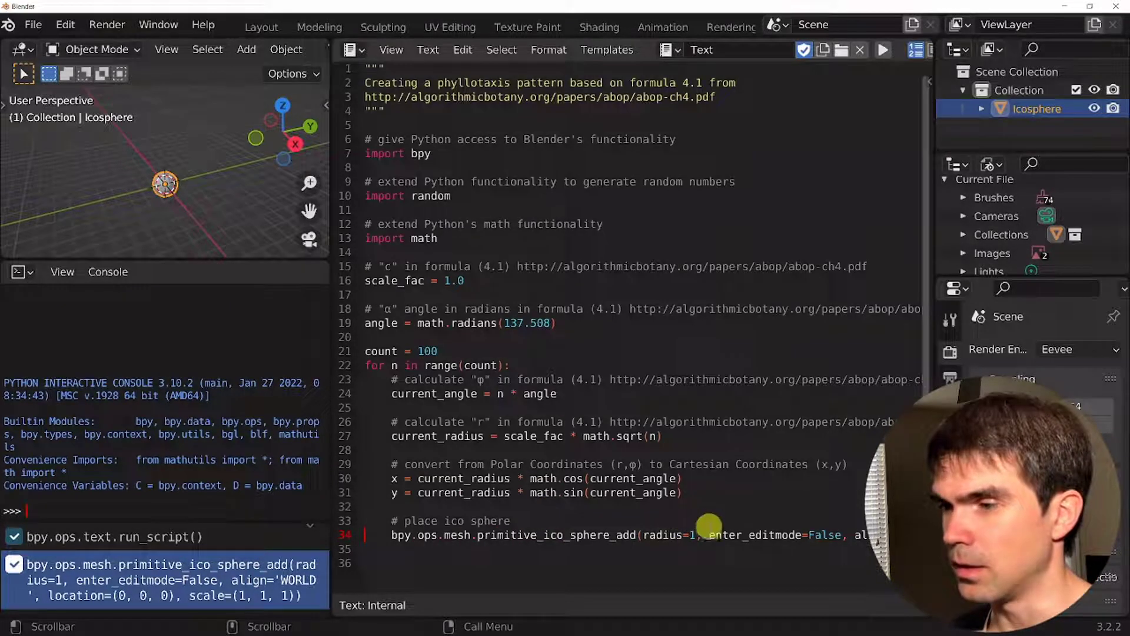
Delete the enter_editmode and align arguments and review how x, y feed the location
click(709, 532)
key(shift+ctrl+Right)
key(shift+ctrl+Right)
key(shift+ctrl+Right)
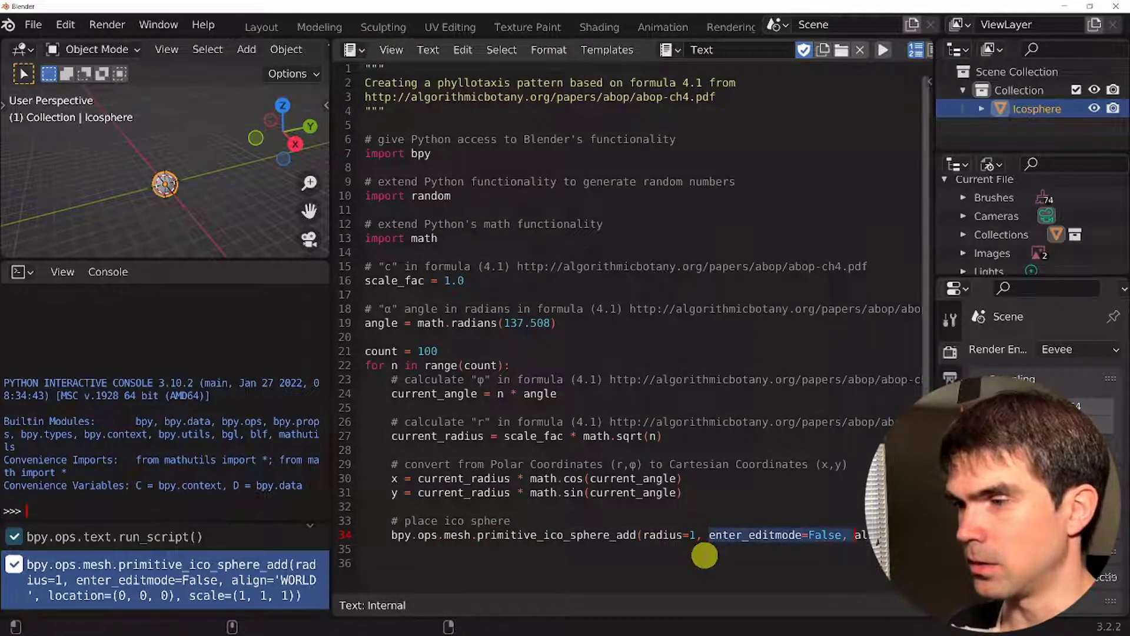
key(shift+ctrl+Right)
key(shift+ctrl+Right)
key(Delete)
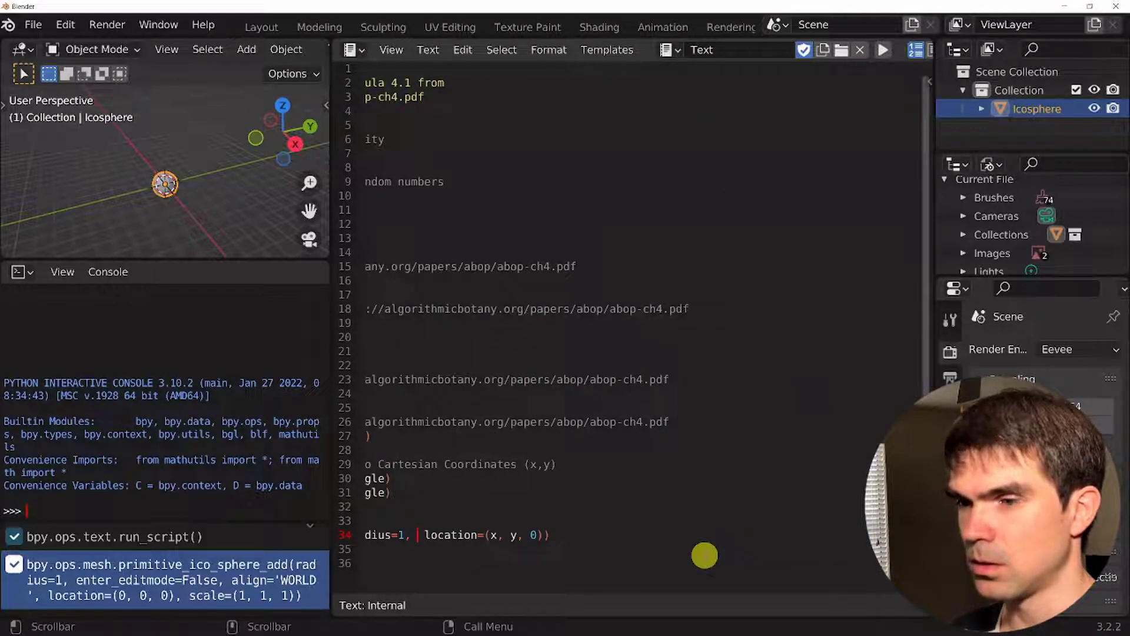
key(Home)
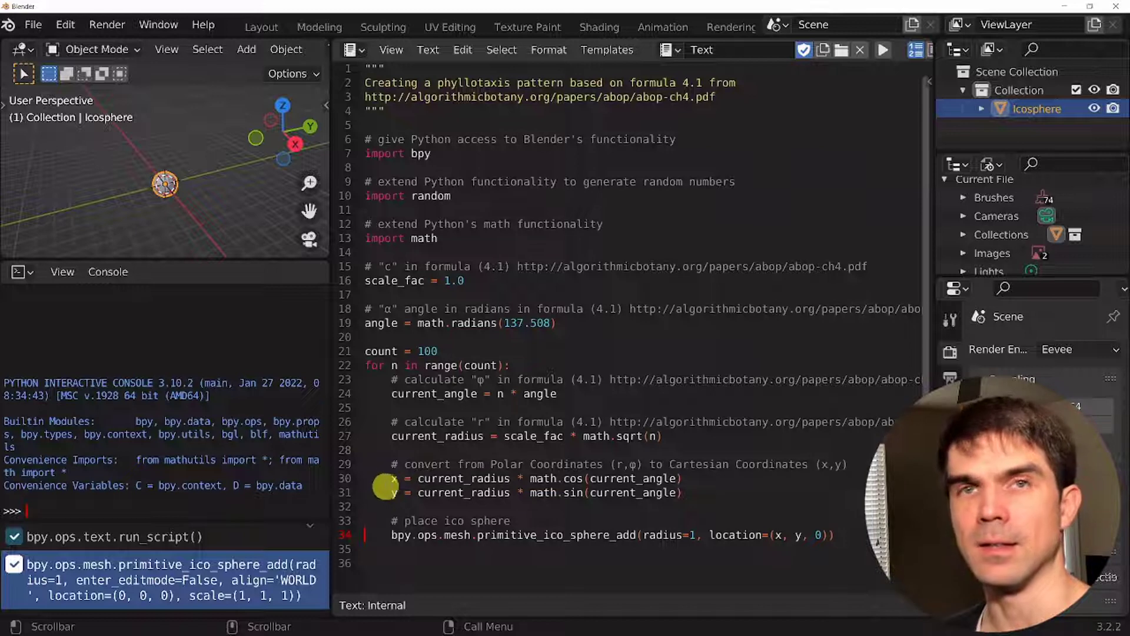
click(395, 479)
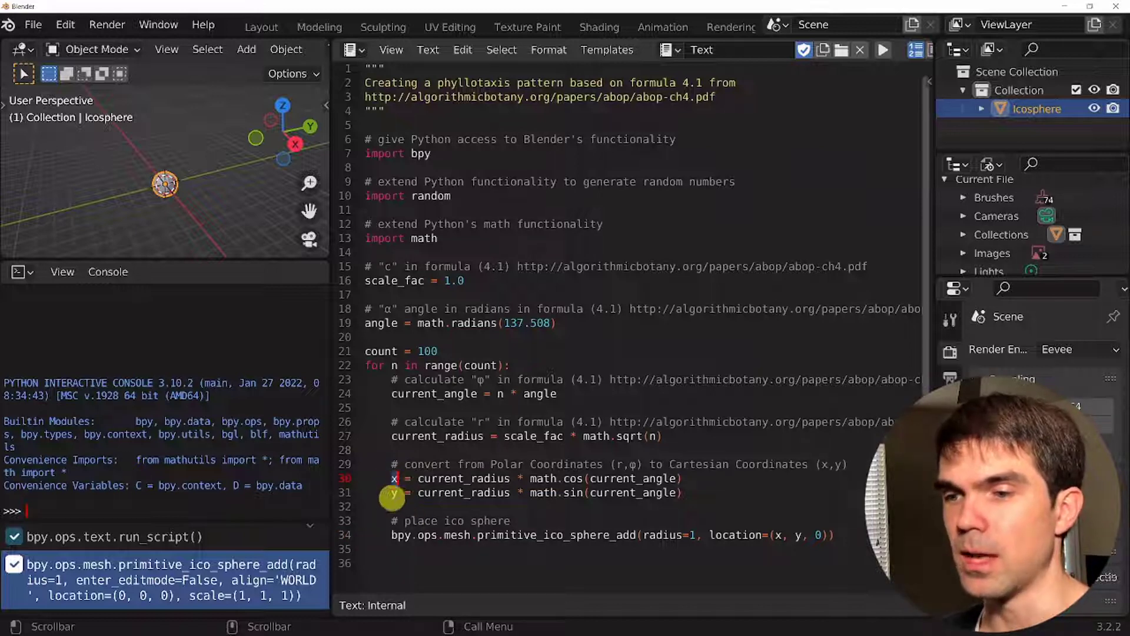
click(394, 494)
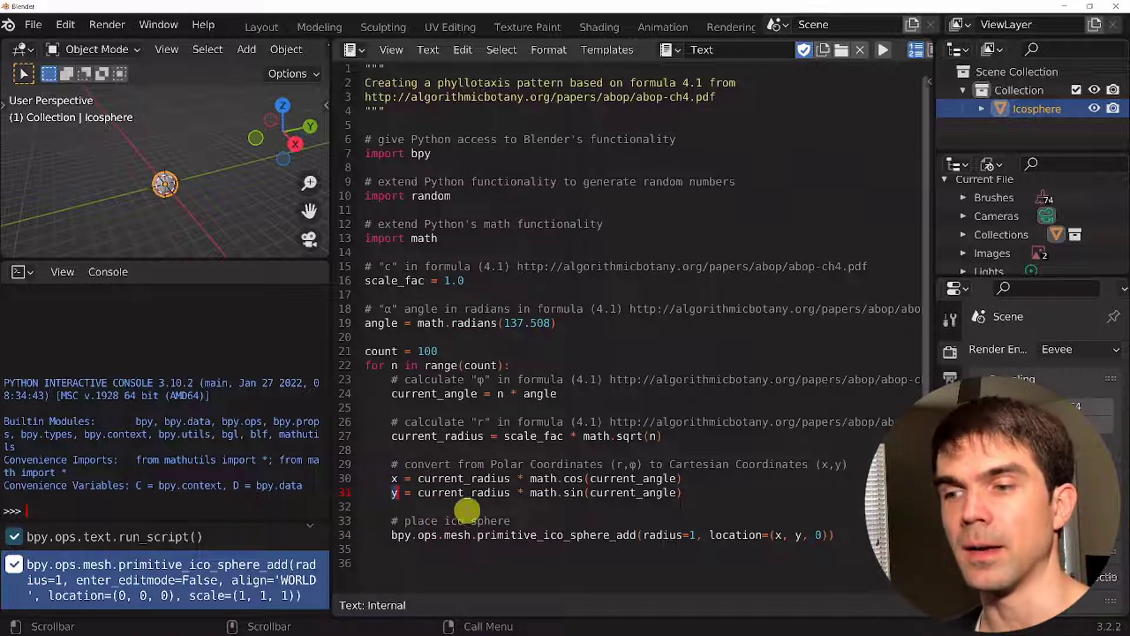
click(783, 535)
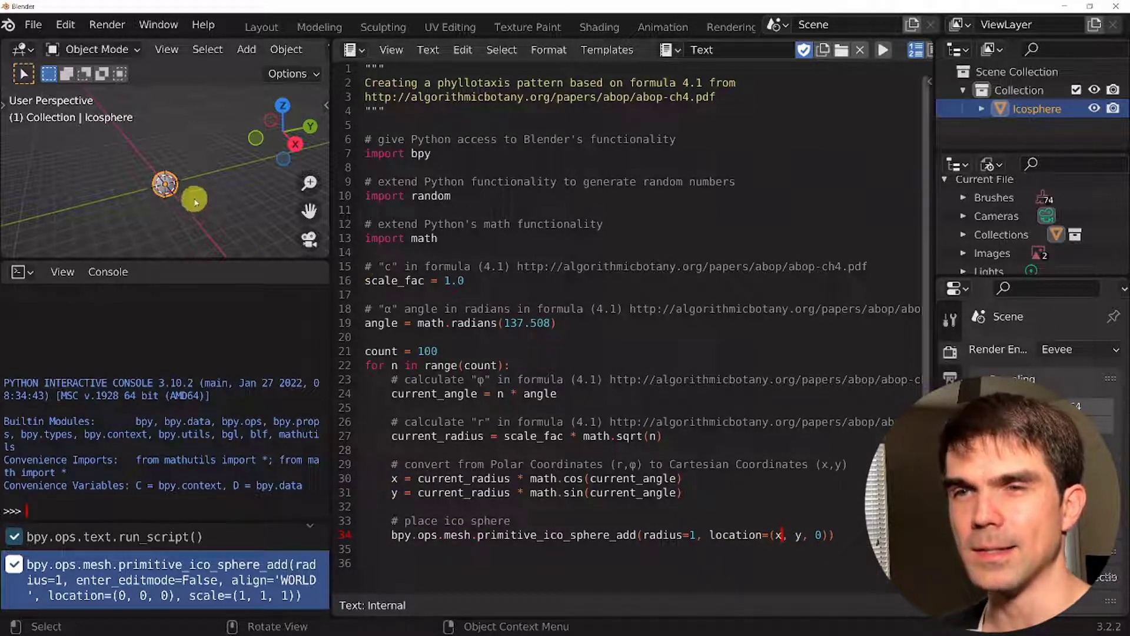
Delete the test icosphere and run the script to generate the 100-sphere spiral
key(a)
key(x)
click(200, 165)
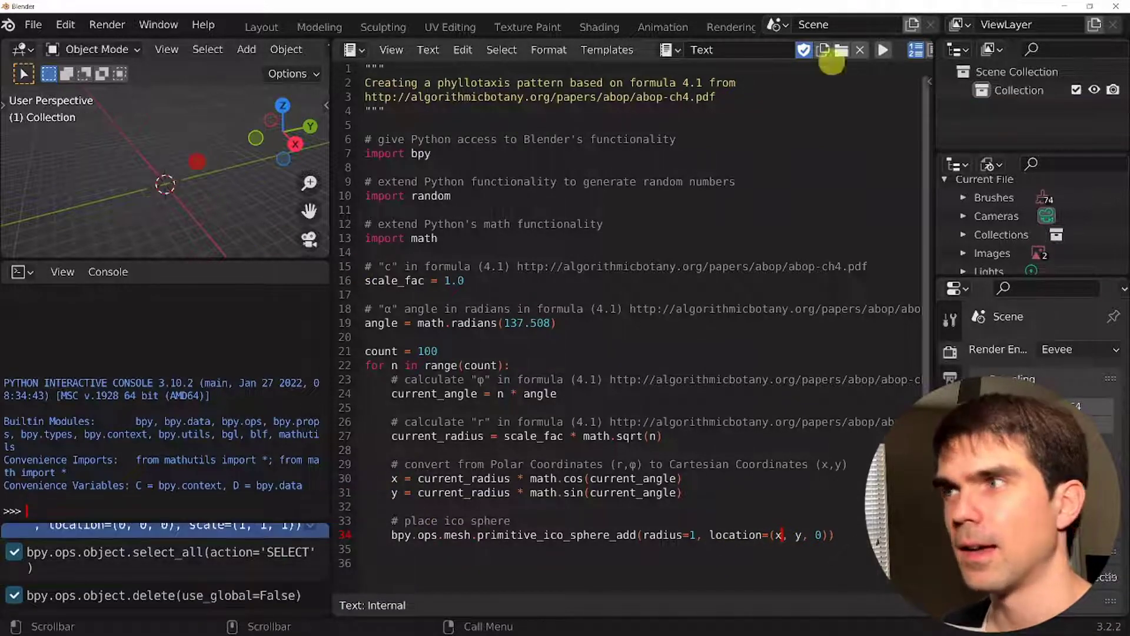
click(885, 51)
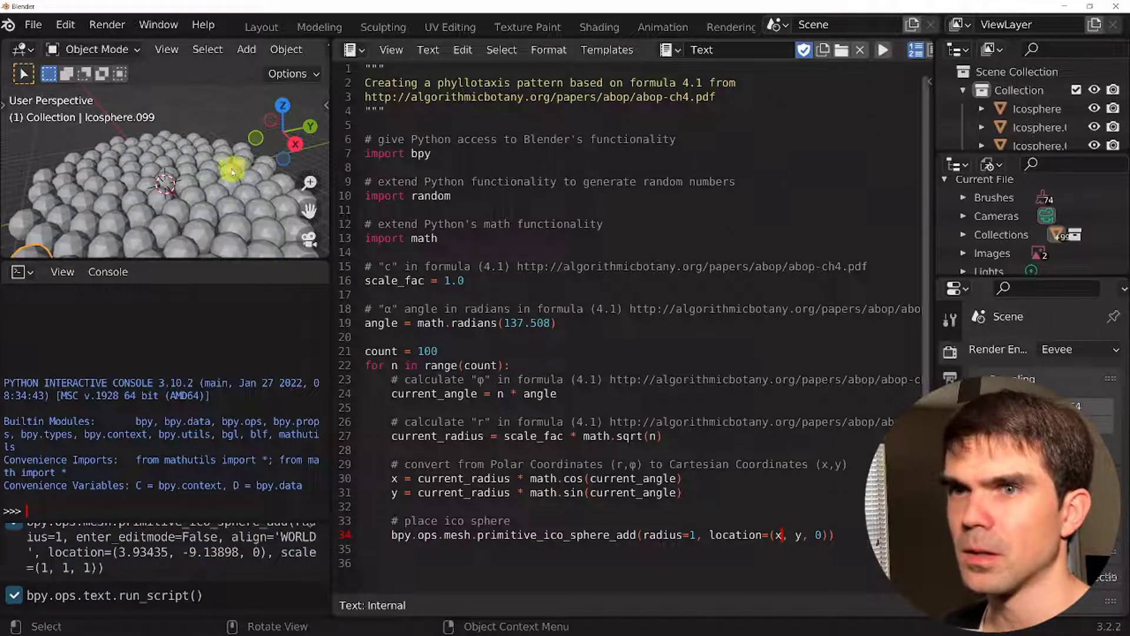
scroll(178, 178, up, 3)
scroll(178, 178, up, 3)
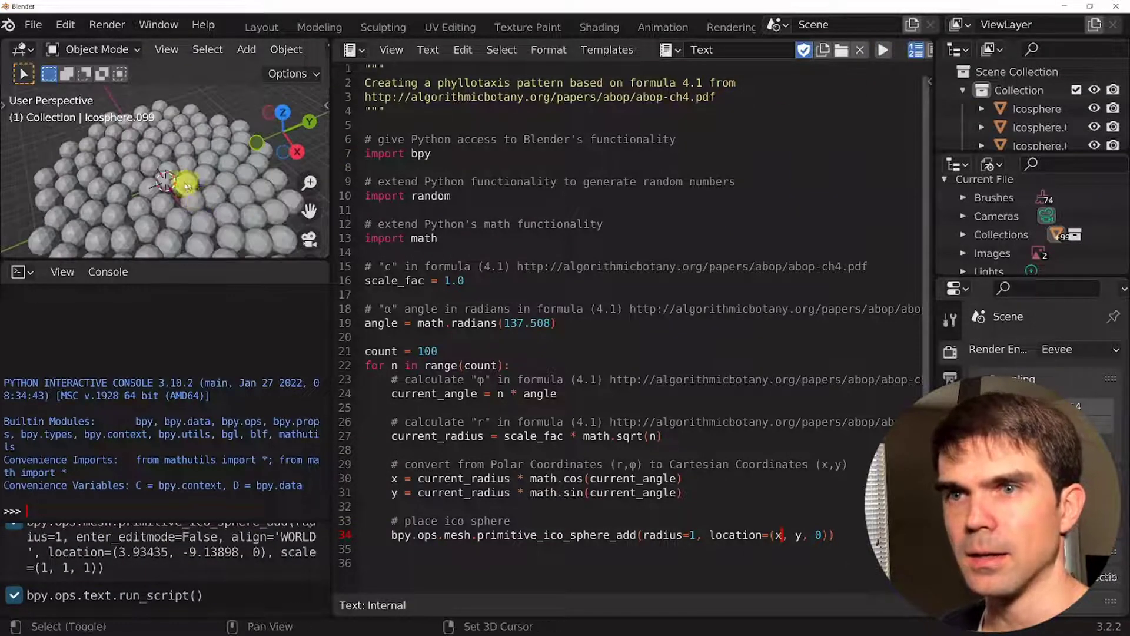
Inspect the phyllotaxis disc in a maximized top-down view, then return to the scripting layout
key(ctrl+space)
scroll(665, 340, down, 3)
scroll(596, 197, down, 3)
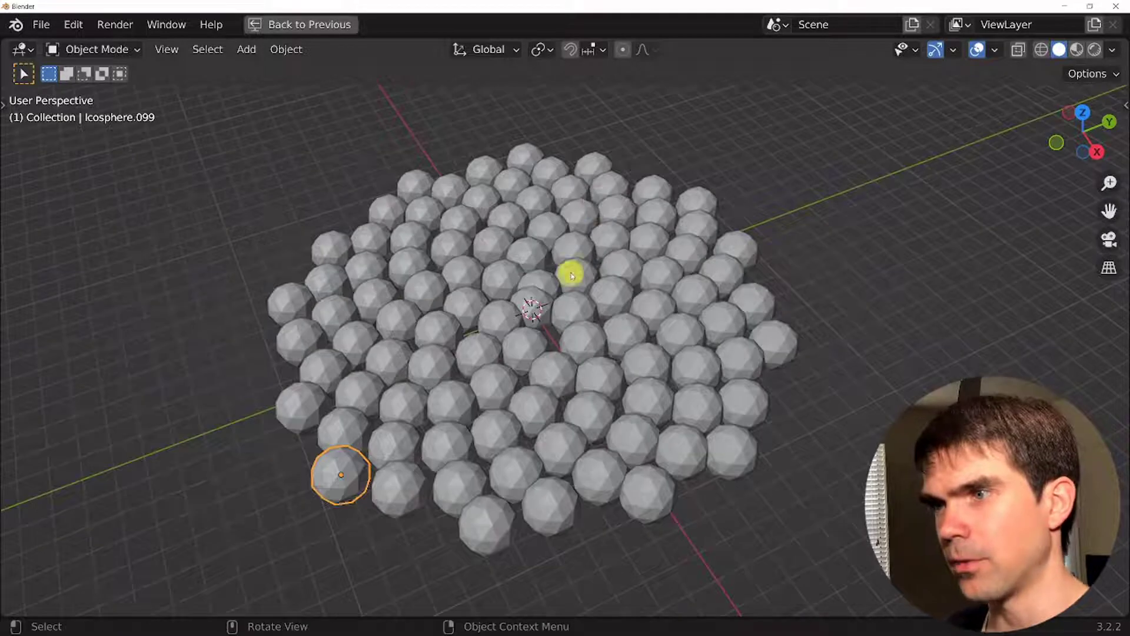
middle_drag(571, 274, 559, 290)
scroll(560, 291, up, 2)
scroll(547, 351, down, 2)
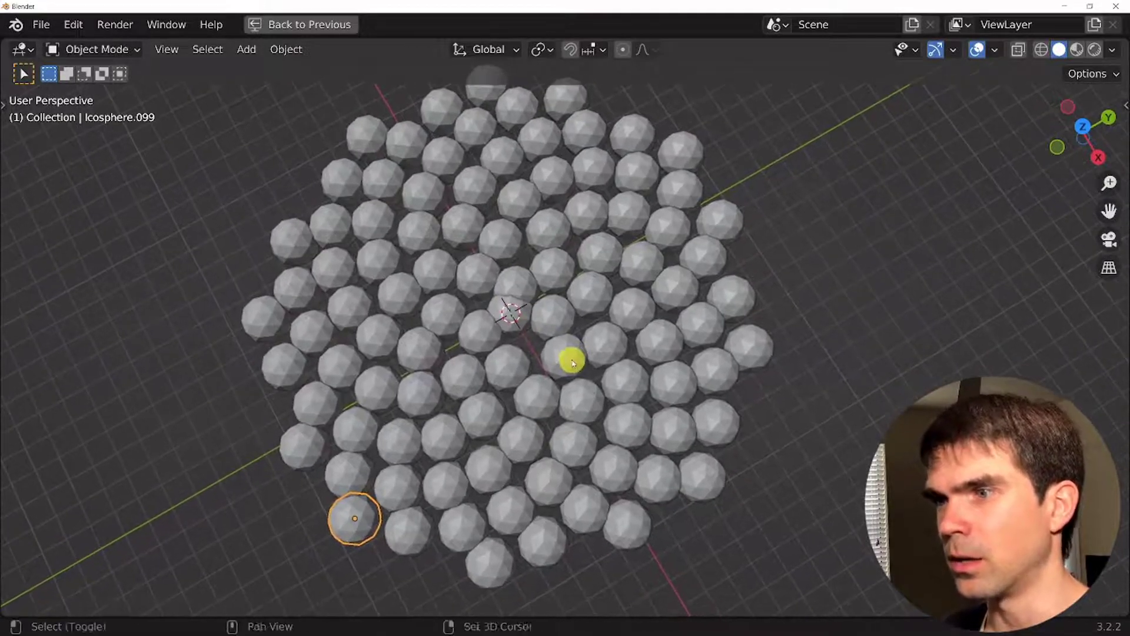
scroll(581, 334, up, 1)
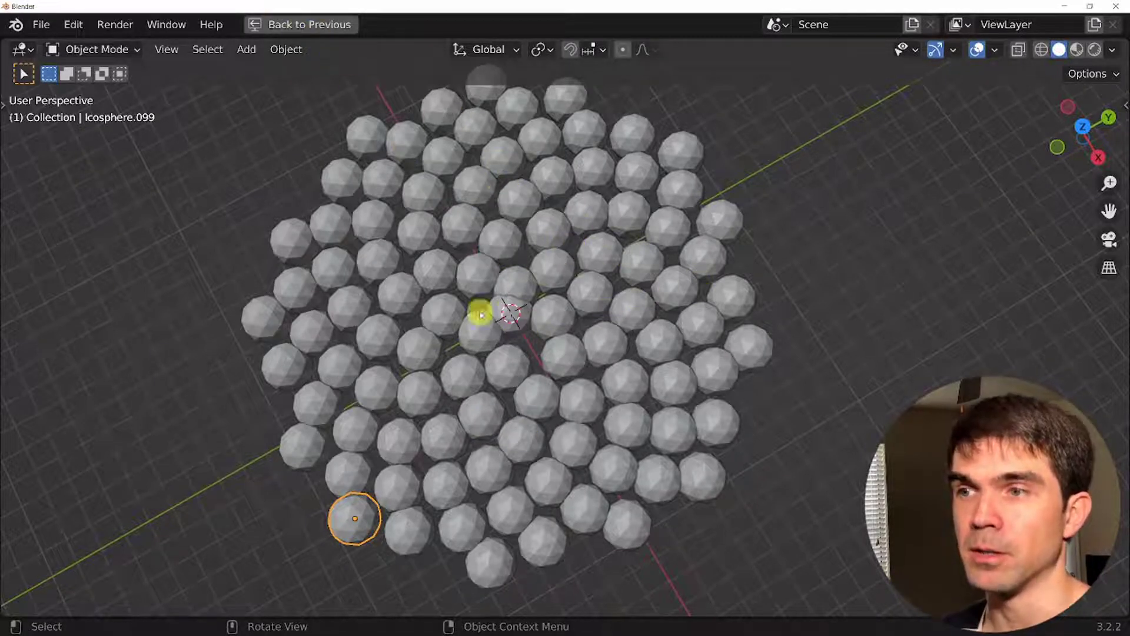
click(322, 27)
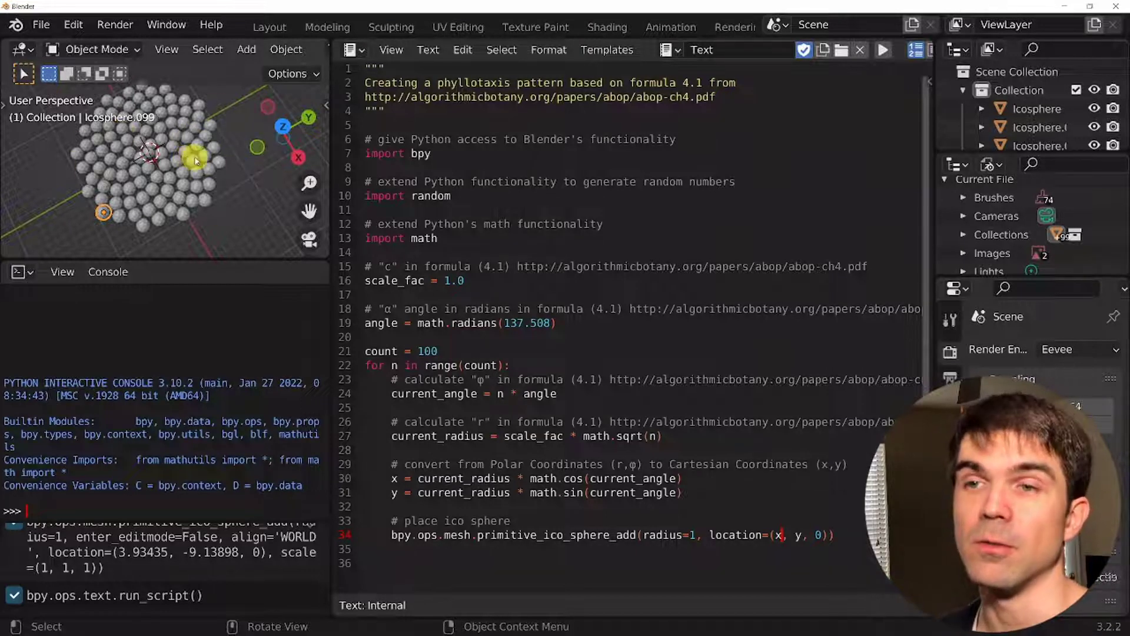
Add ico_sphere_radius = 0.5 after the imports alongside the other parameters
click(521, 252)
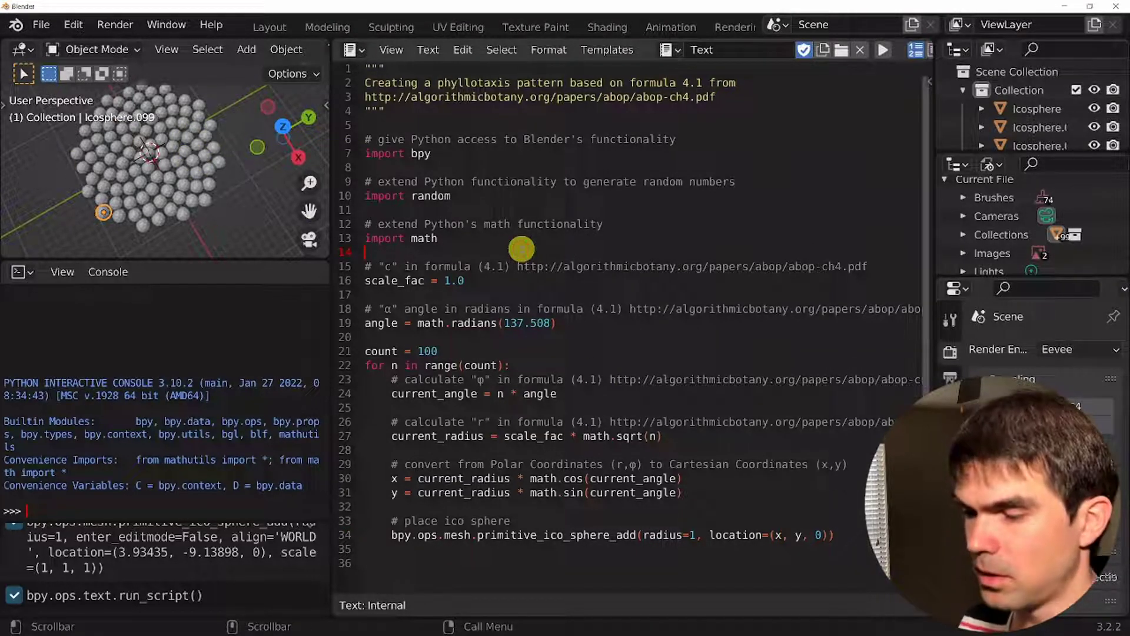
key(Return)
key(Return)
key(Up)
key(Home)
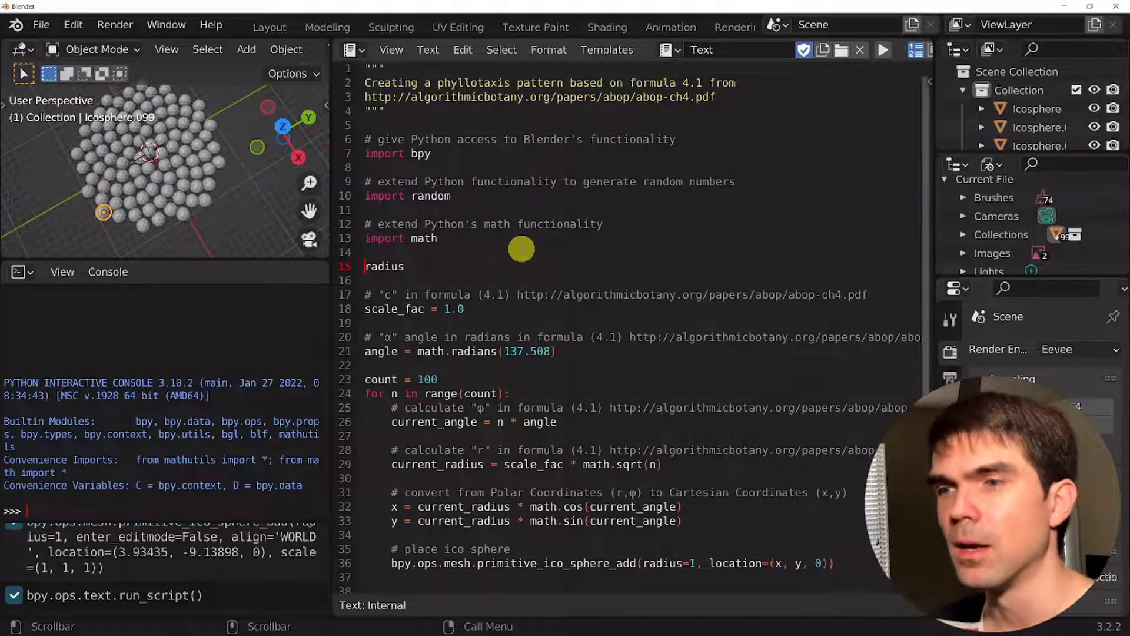
drag(643, 356, 356, 294)
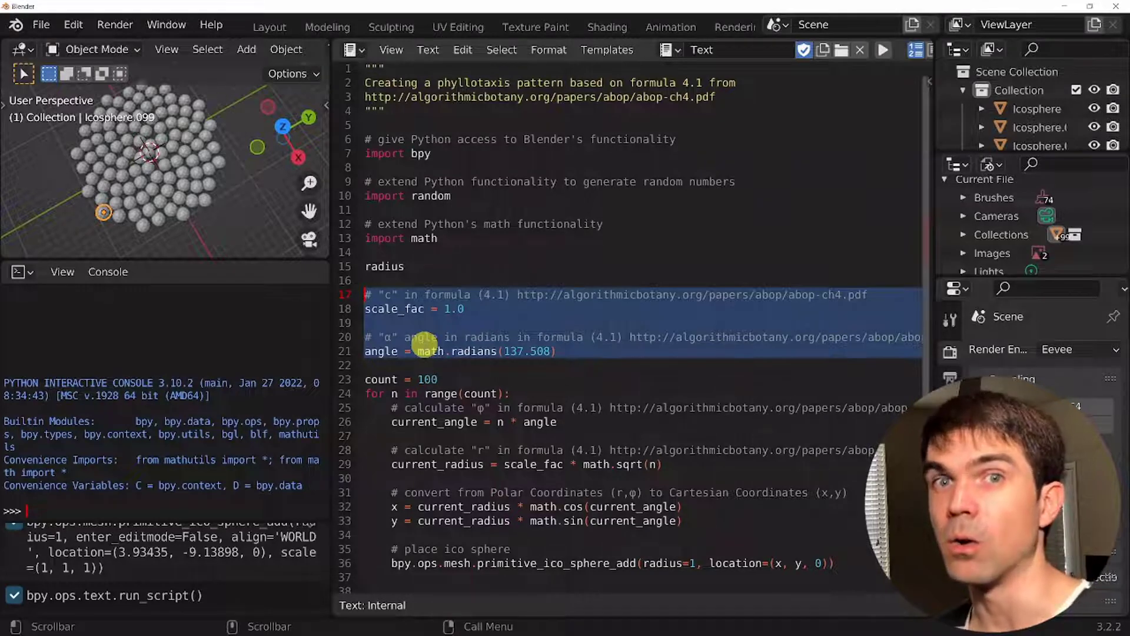
click(434, 266)
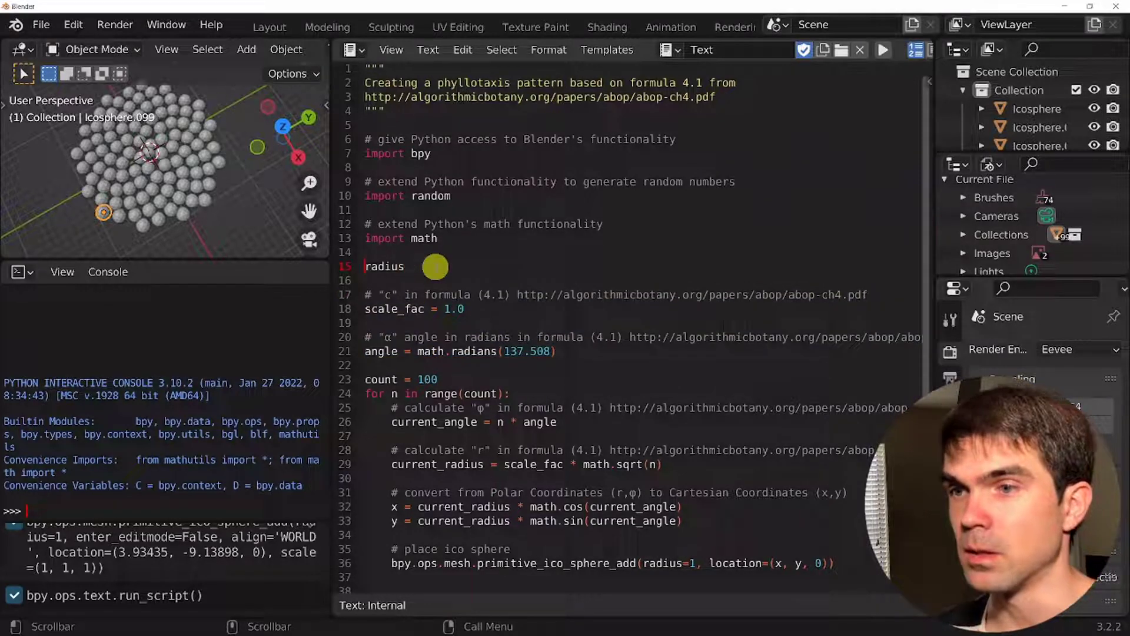
text(ico_sphere_)
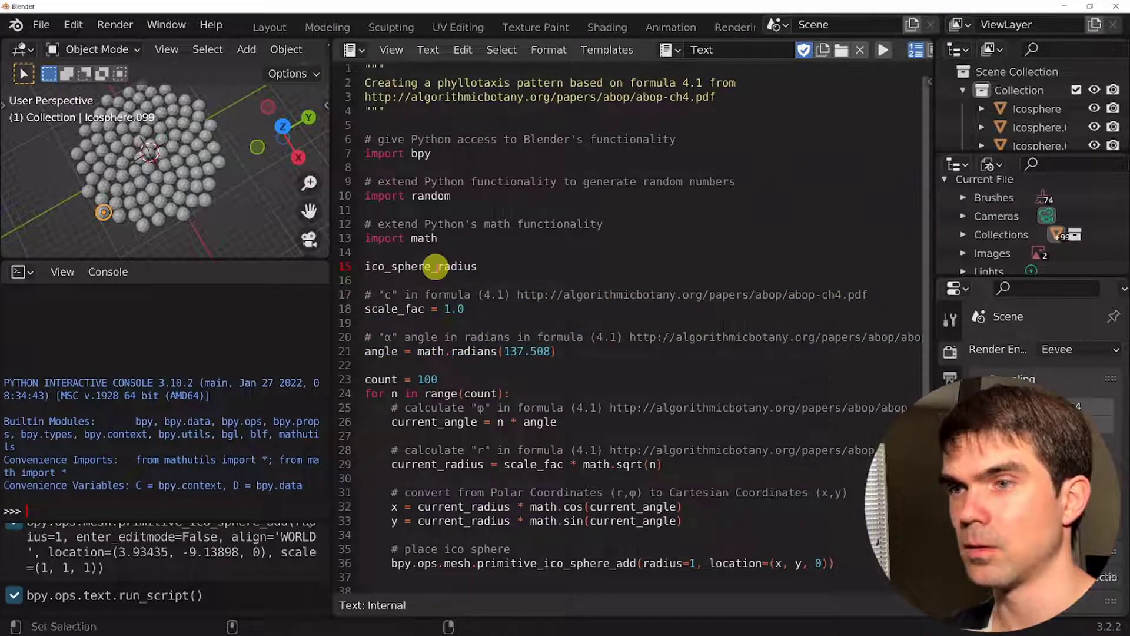
key(End)
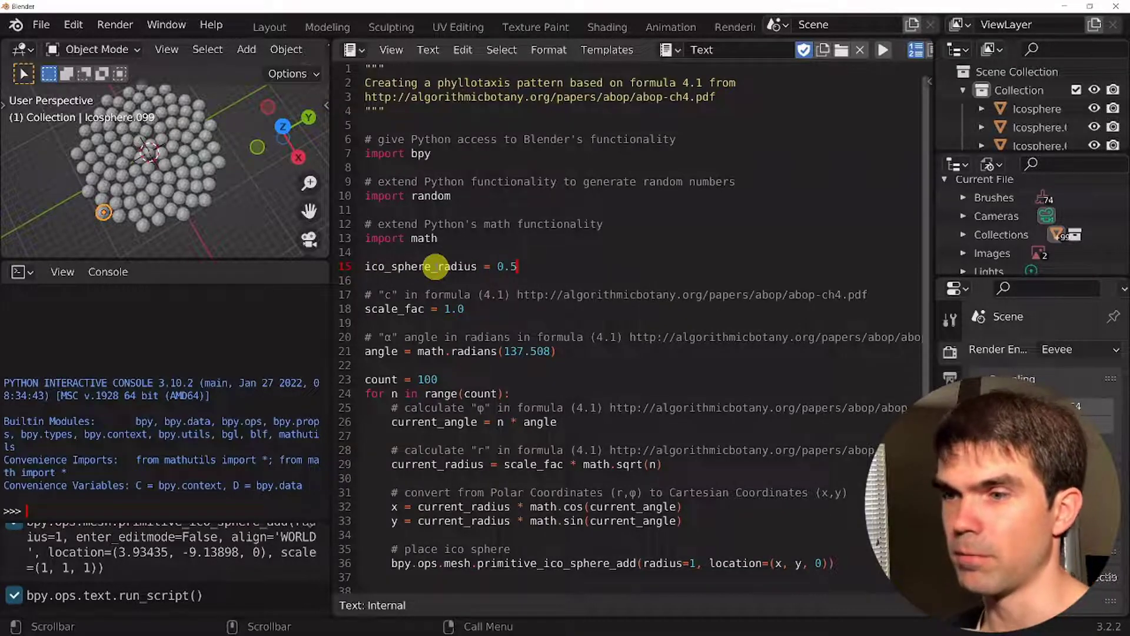
Use ico_sphere_radius as the radius argument of the sphere add call
double_click(403, 269)
key(ctrl+c)
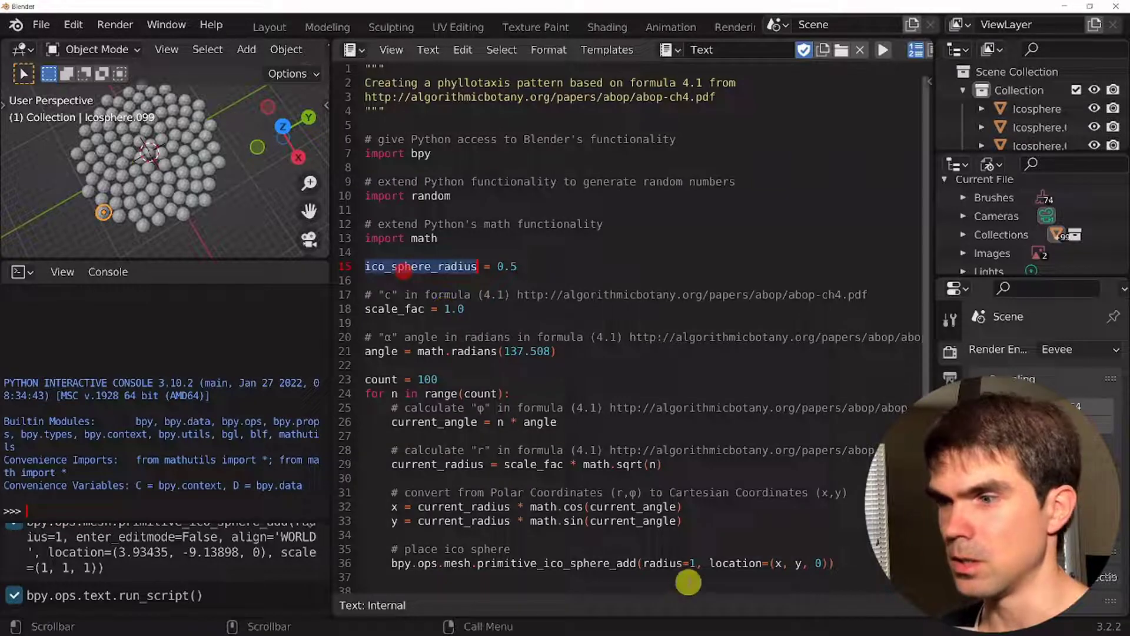
double_click(694, 563)
key(ctrl+v)
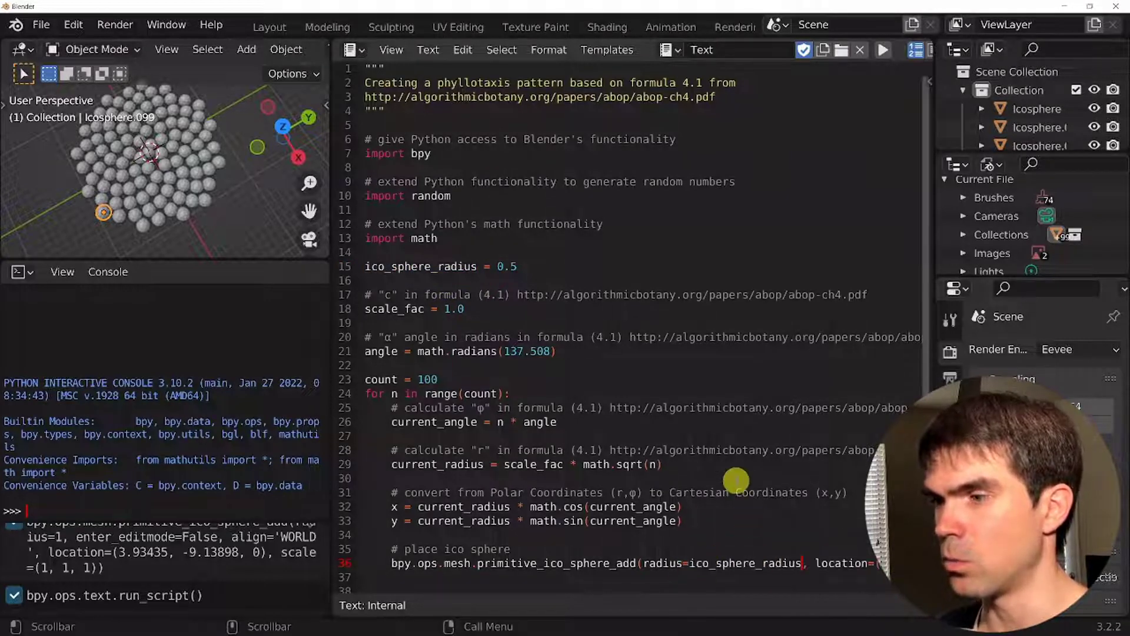
scroll(733, 480, down, 1)
scroll(735, 478, down, 1)
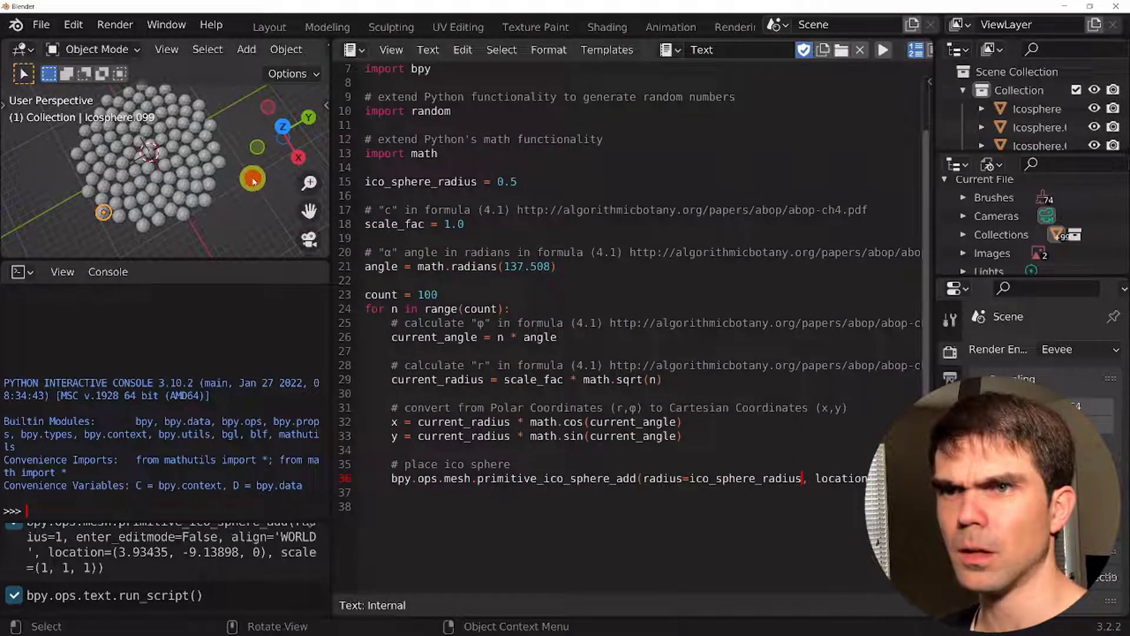
Delete all icospheres, rerun the script and inspect the smaller, spaced-out spheres maximized
key(a)
key(x)
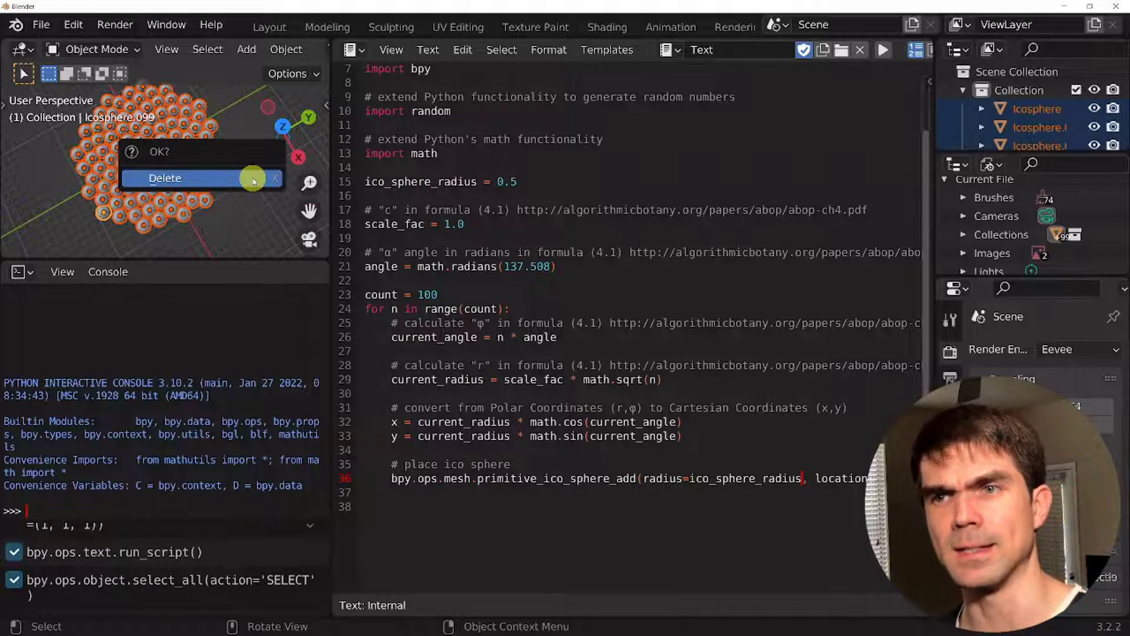
click(254, 180)
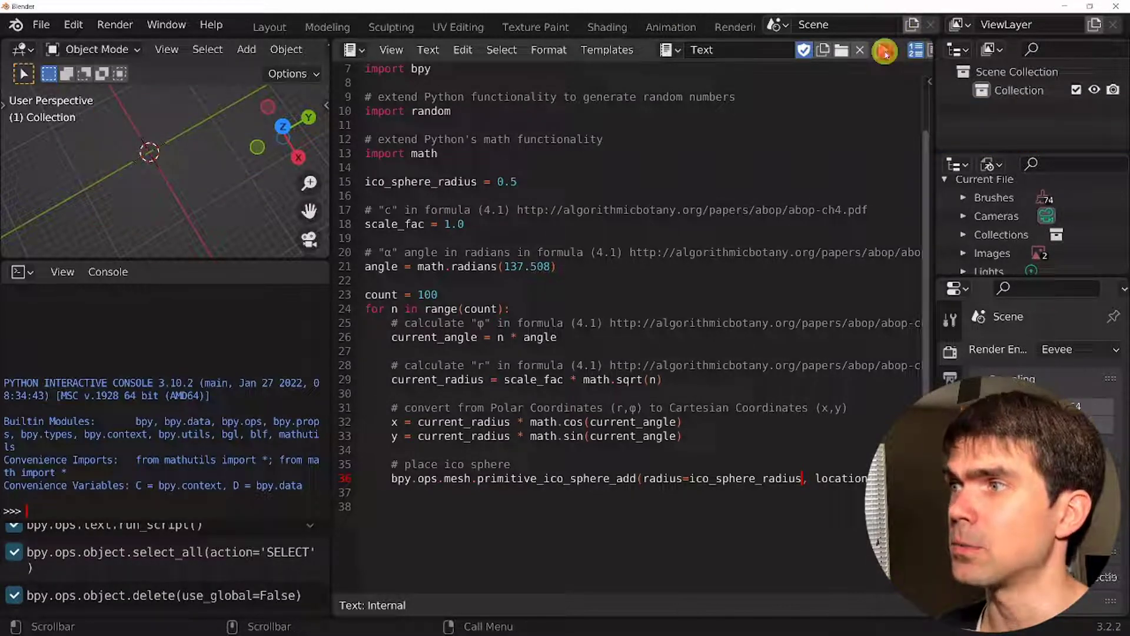
click(884, 51)
key(ctrl+space)
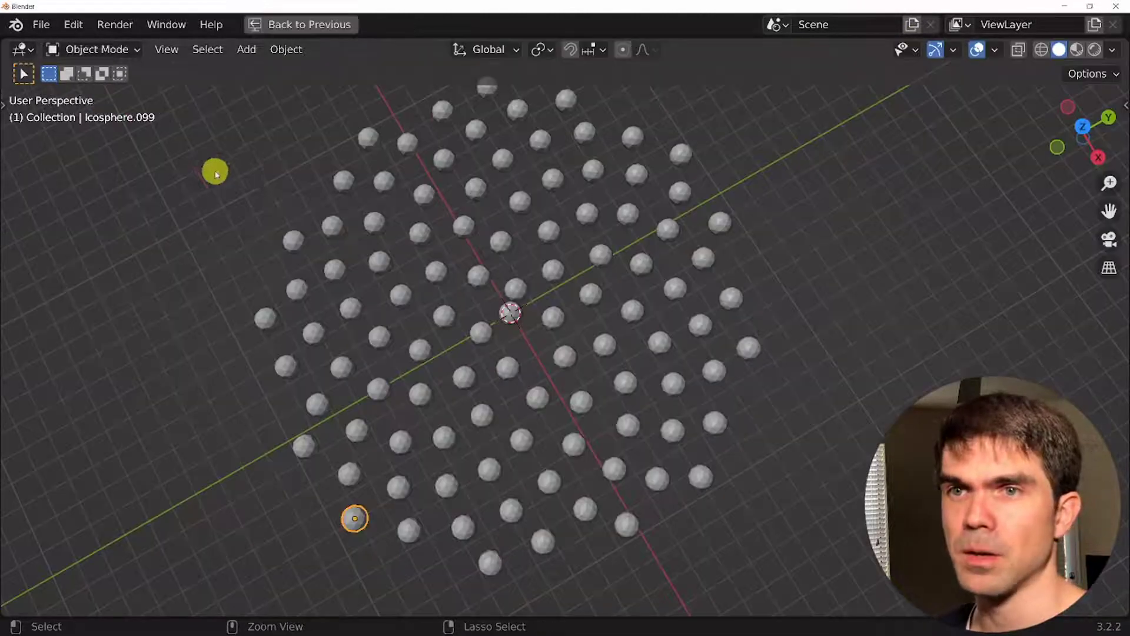
mouse_move(648, 310)
shift+middle_down()
mouse_move(724, 339)
mouse_move(679, 334)
mouse_move(681, 323)
shift+middle_up()
scroll(680, 334, down, 3)
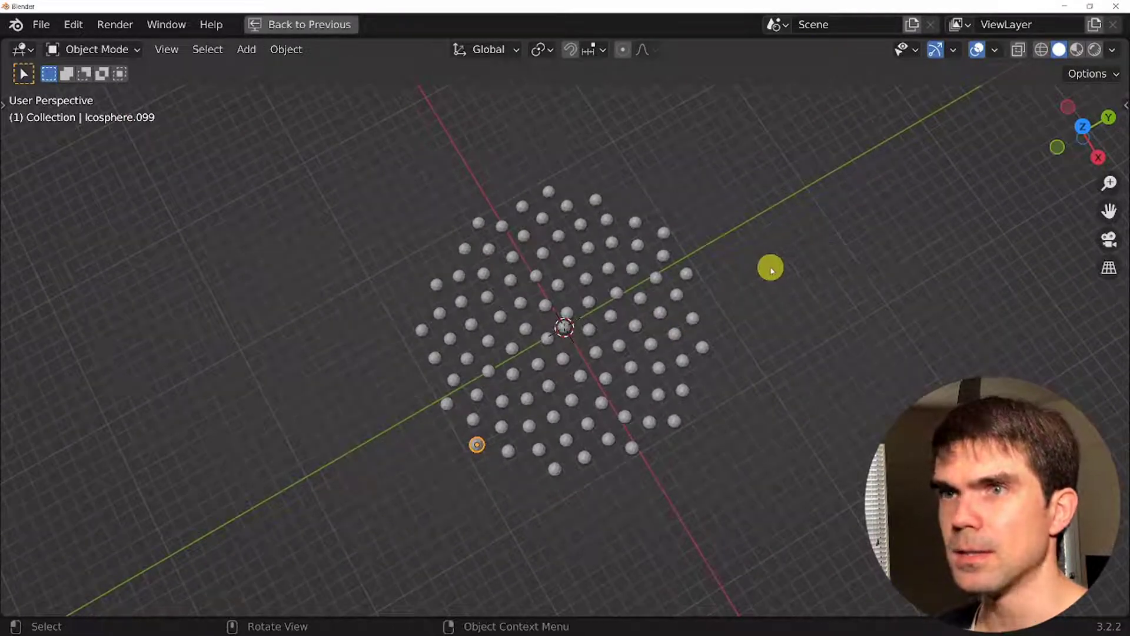
key(ctrl+space)
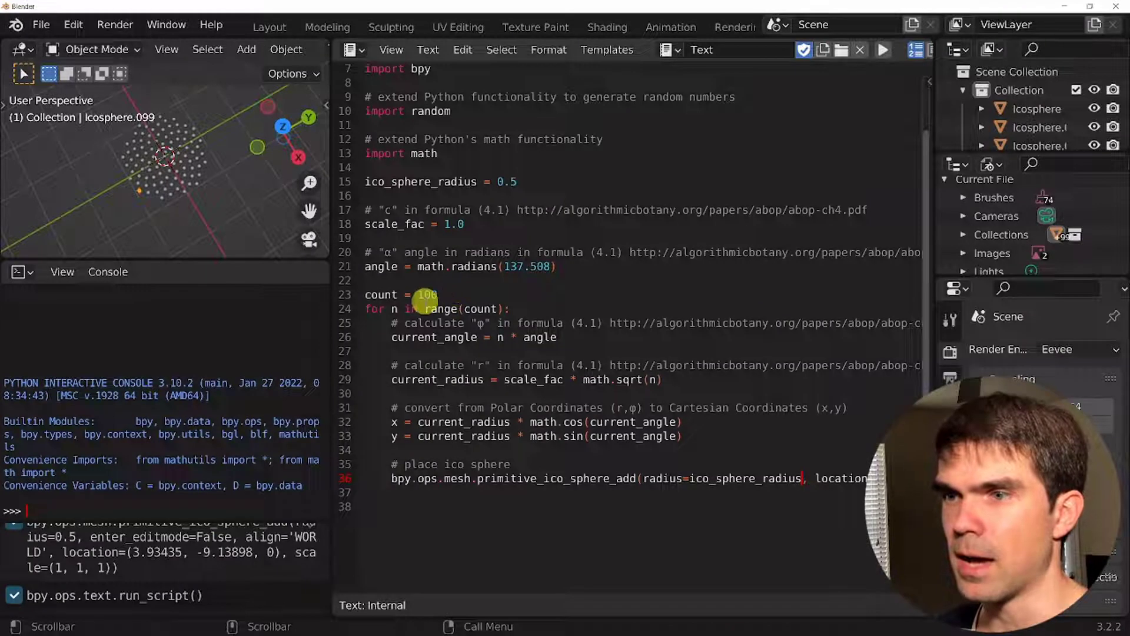
Raise count to 600, clear the old spheres and run the script to build the dense disc
drag(425, 294, 442, 299)
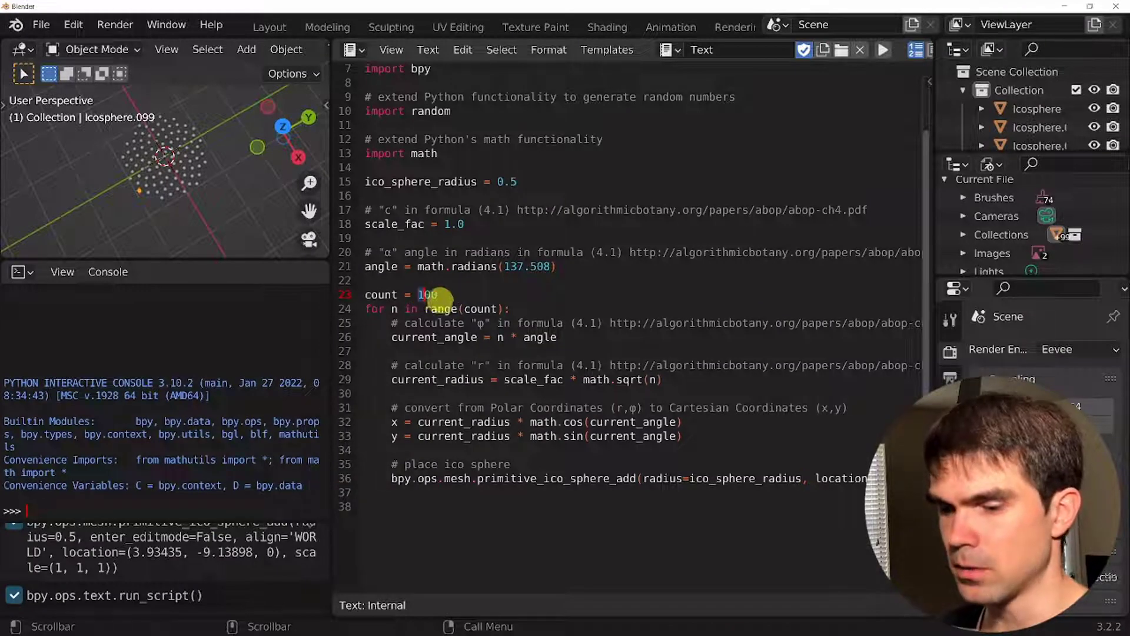
key(a)
key(x)
click(181, 101)
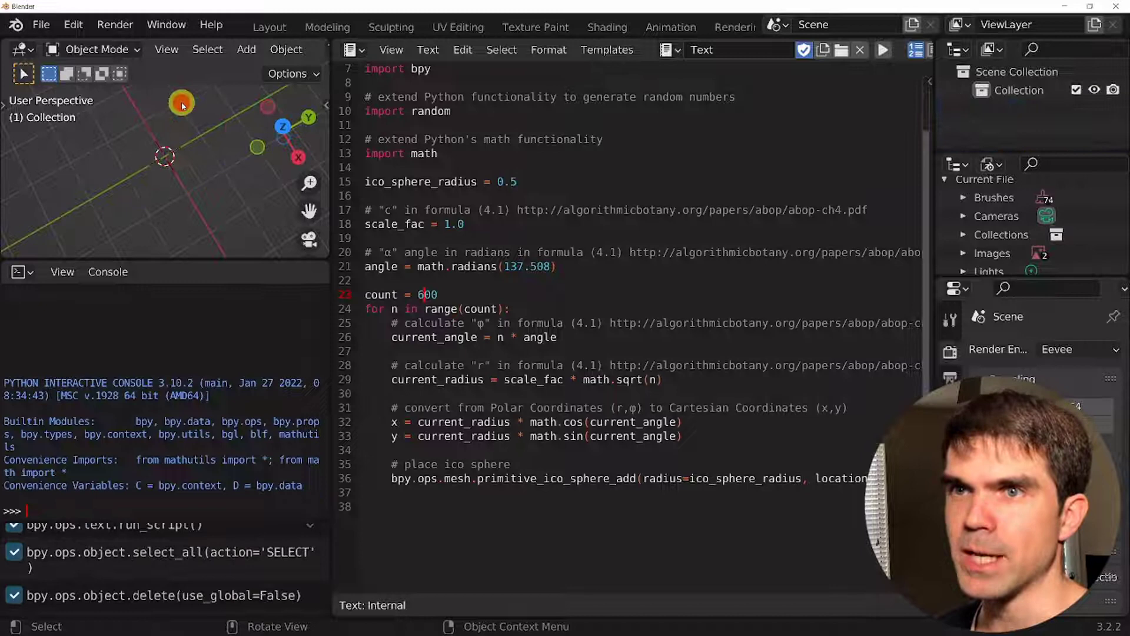
click(885, 50)
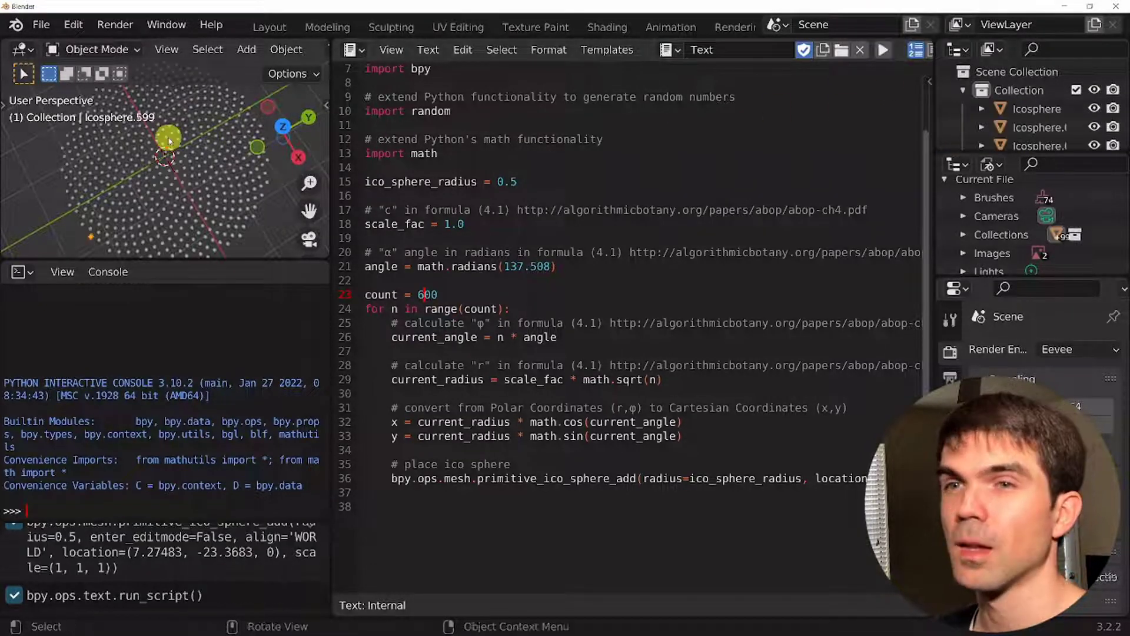
Inspect the 600-sphere sunflower disc from a low angle in the maximized viewport
key(ctrl+space)
scroll(496, 231, down, 1)
scroll(497, 231, up, 2)
mouse_move(588, 271)
middle_down()
mouse_move(606, 335)
mouse_move(699, 246)
mouse_move(532, 254)
mouse_move(484, 263)
mouse_move(444, 287)
mouse_move(610, 282)
middle_up()
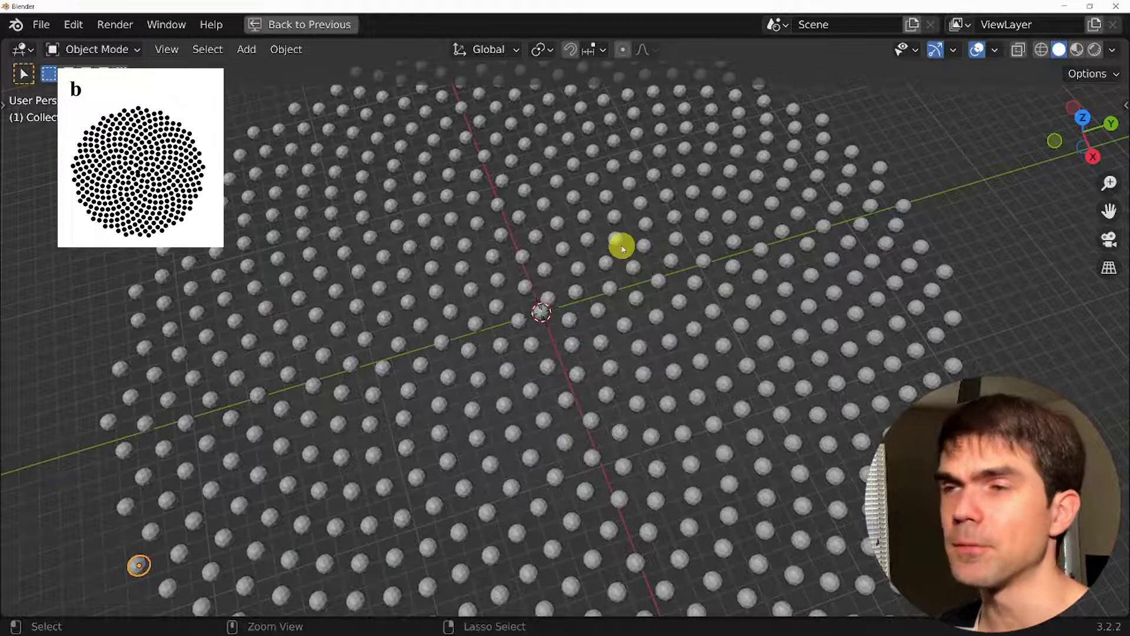
key(ctrl+space)
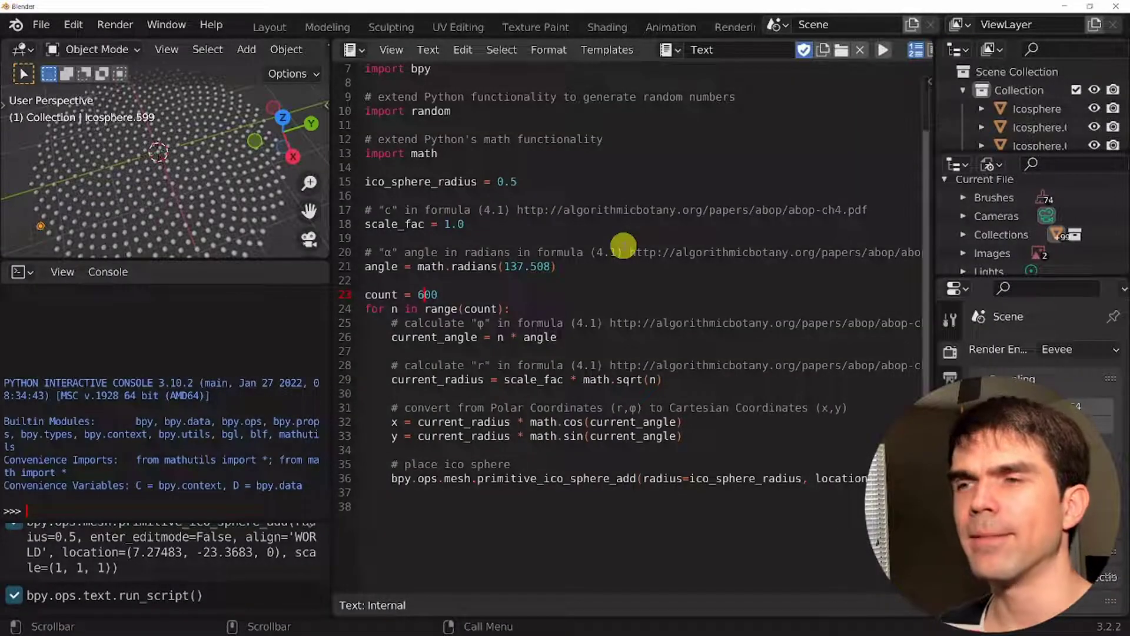
Comment out the 137.508 angle line and start a new angle = math.radians(...) line below it
click(586, 269)
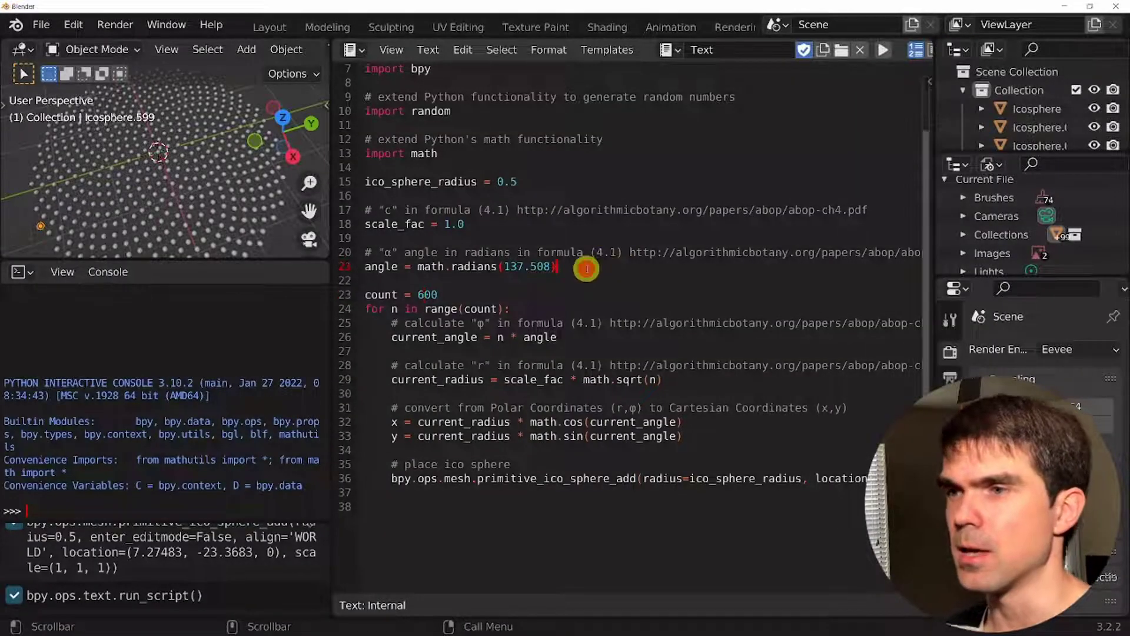
key(Home)
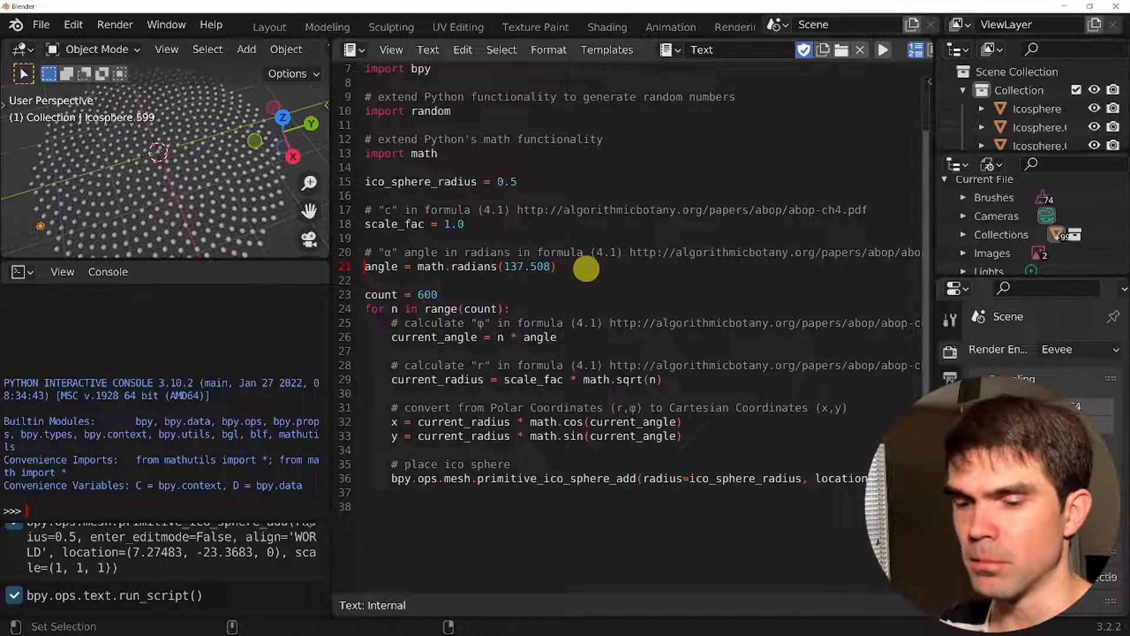
text(#)
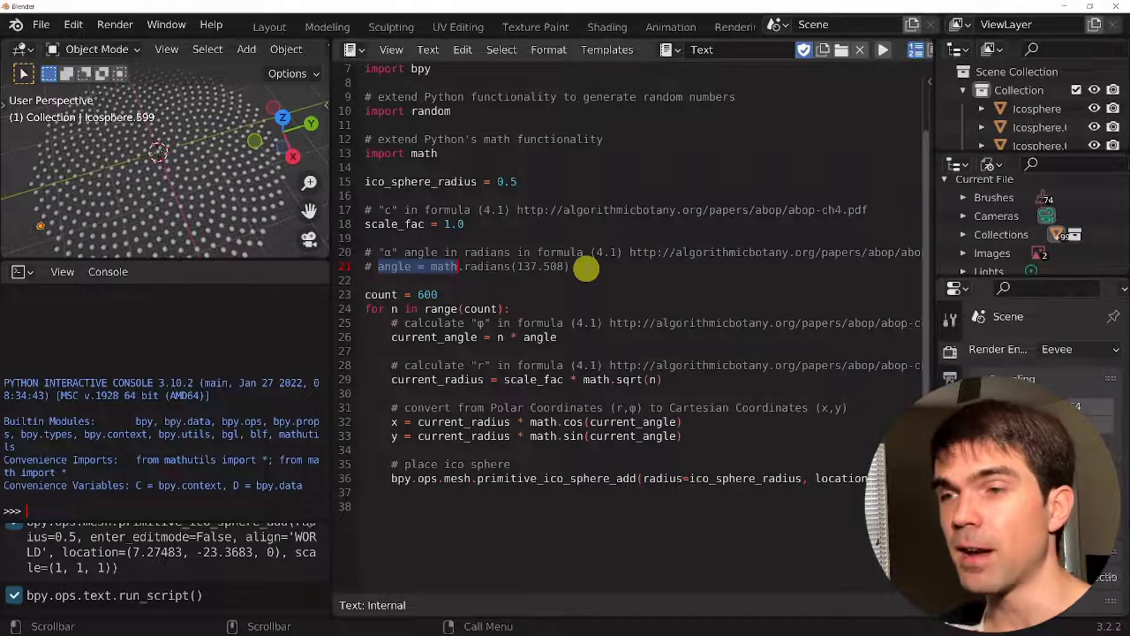
key(ctrl+shift+Right)
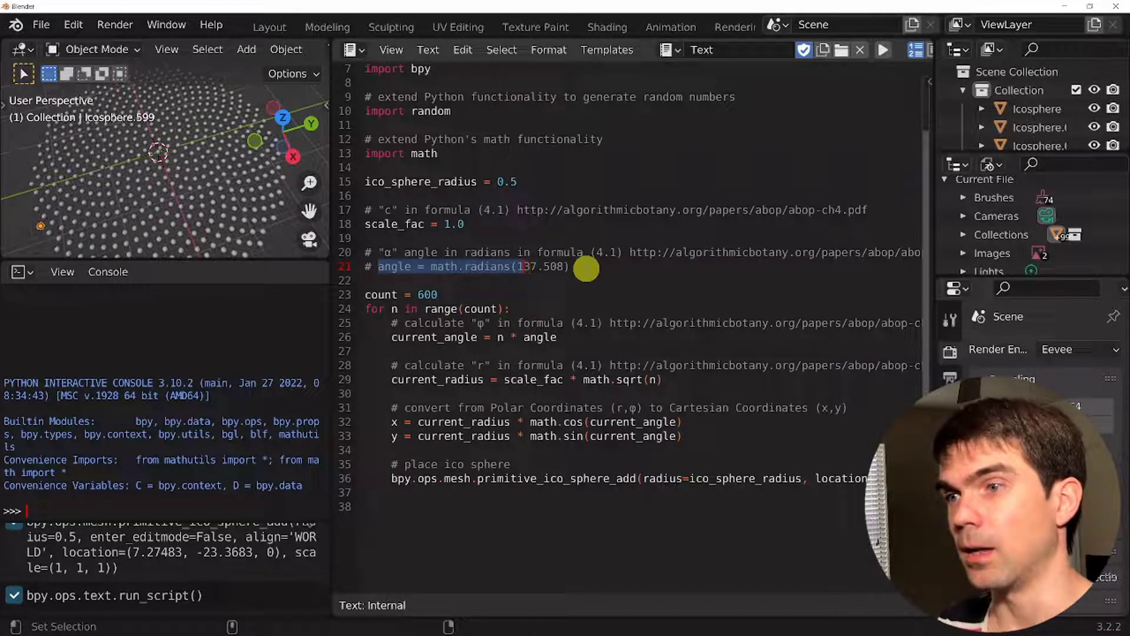
key(ctrl+c)
key(Home)
key(Return)
key(Up)
key(ctrl+v)
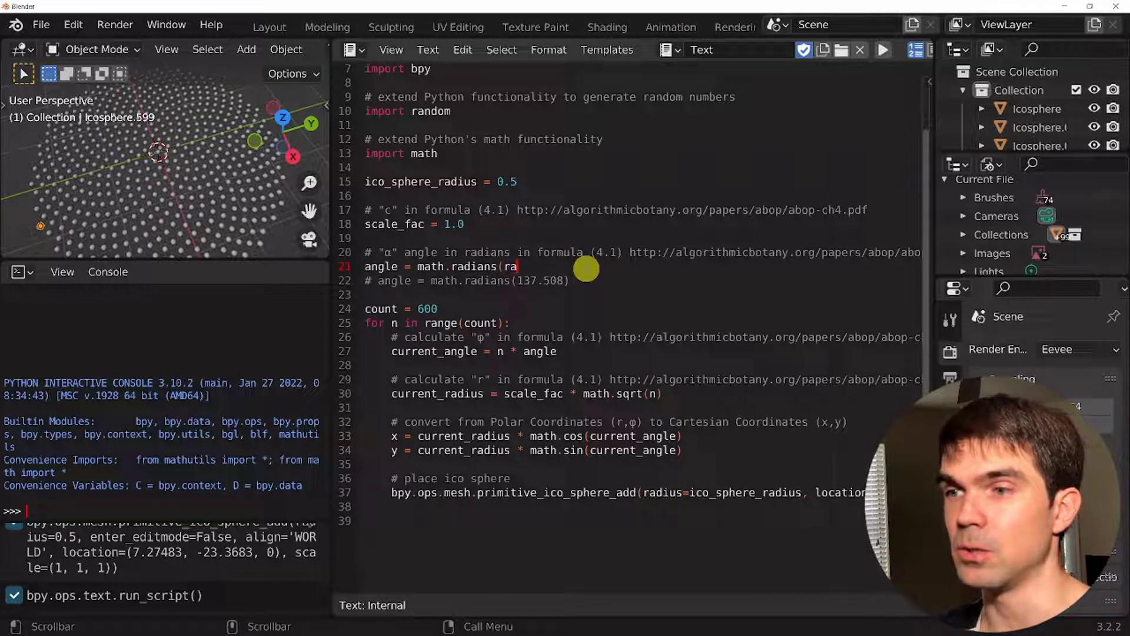
text(ndom.uniform()
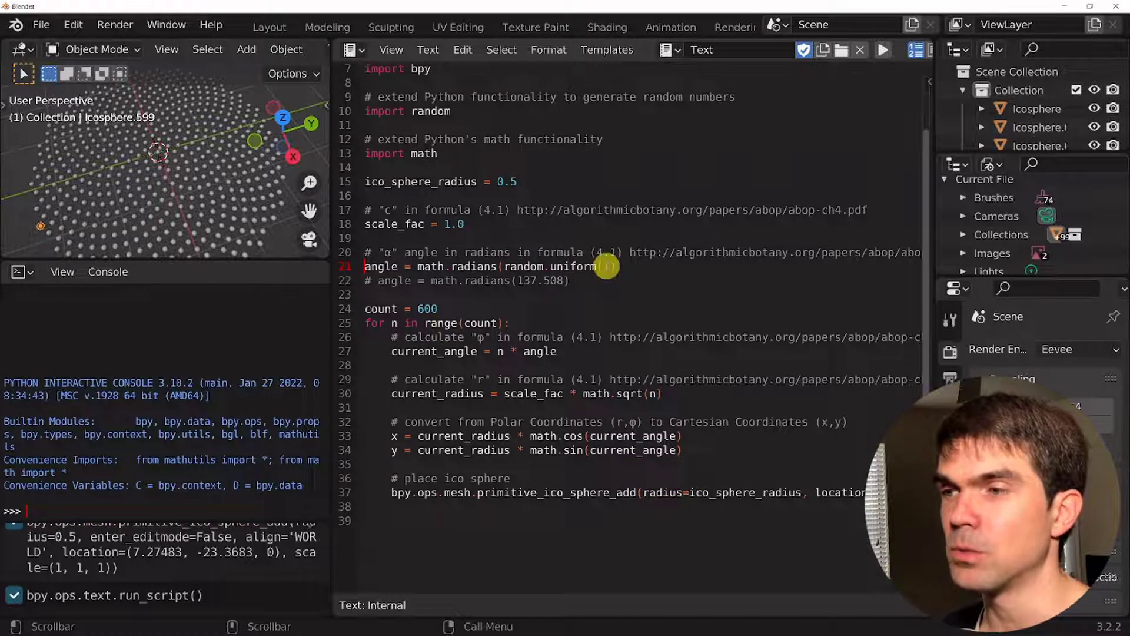
Make the new angle random.uniform(137.0, 138.0) degrees and look down on the sphere disc
click(604, 266)
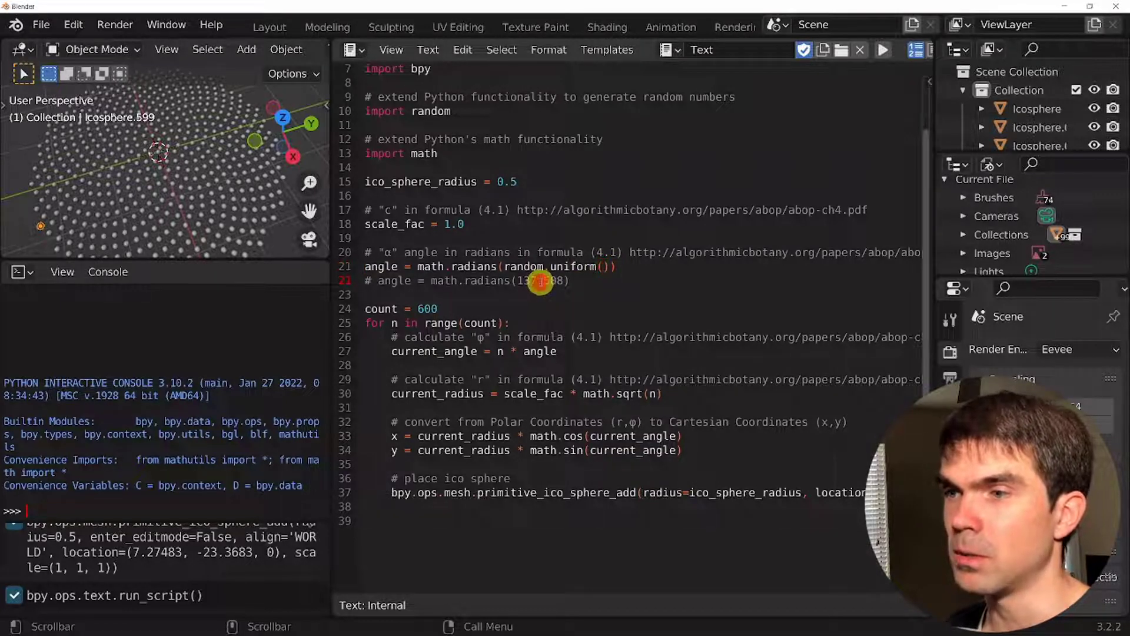
drag(541, 281, 516, 281)
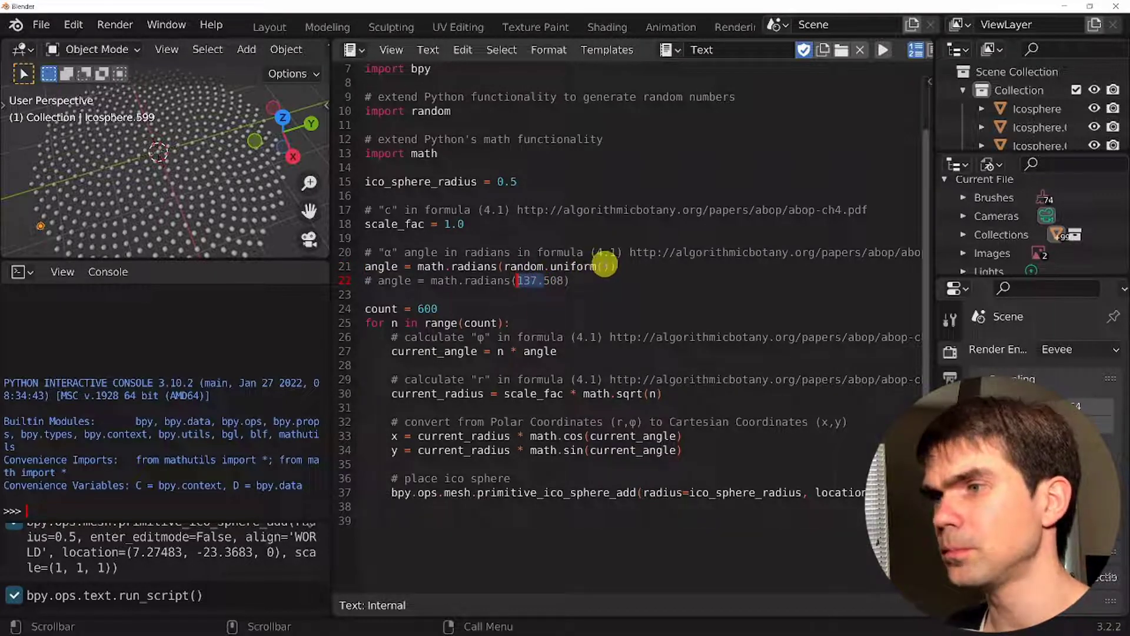
key(ctrl+c)
click(604, 267)
key(ctrl+v)
text(.0)
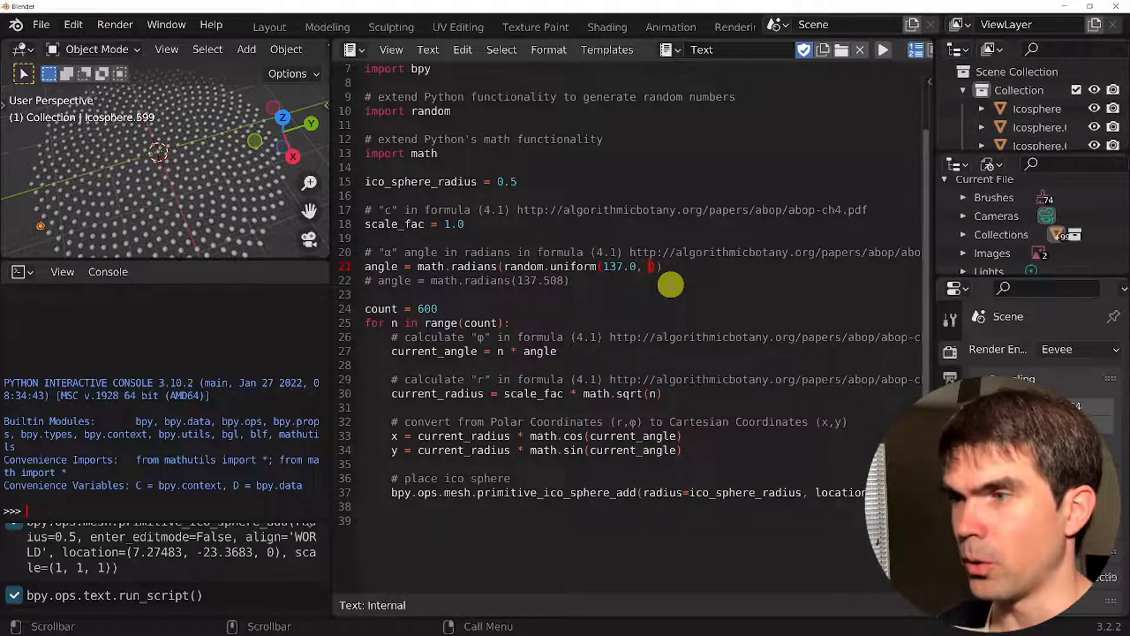
key(ctrl+shift+Left)
key(ctrl+c)
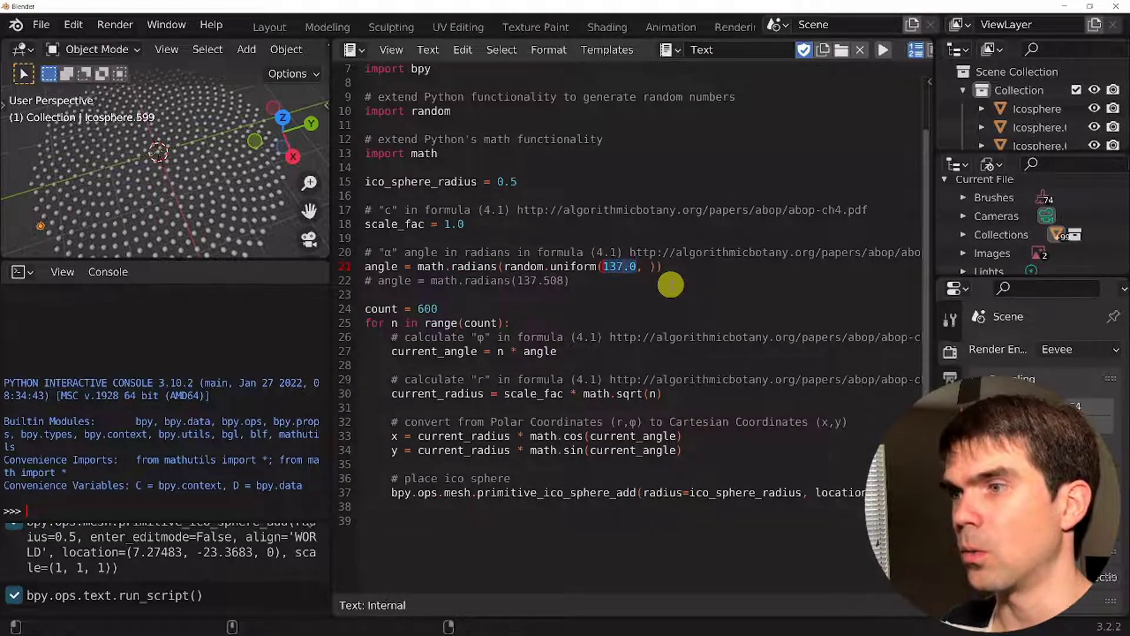
key(Right)
key(Right)
key(Right)
key(ctrl+v)
key(Left)
key(Left)
key(BackSpace)
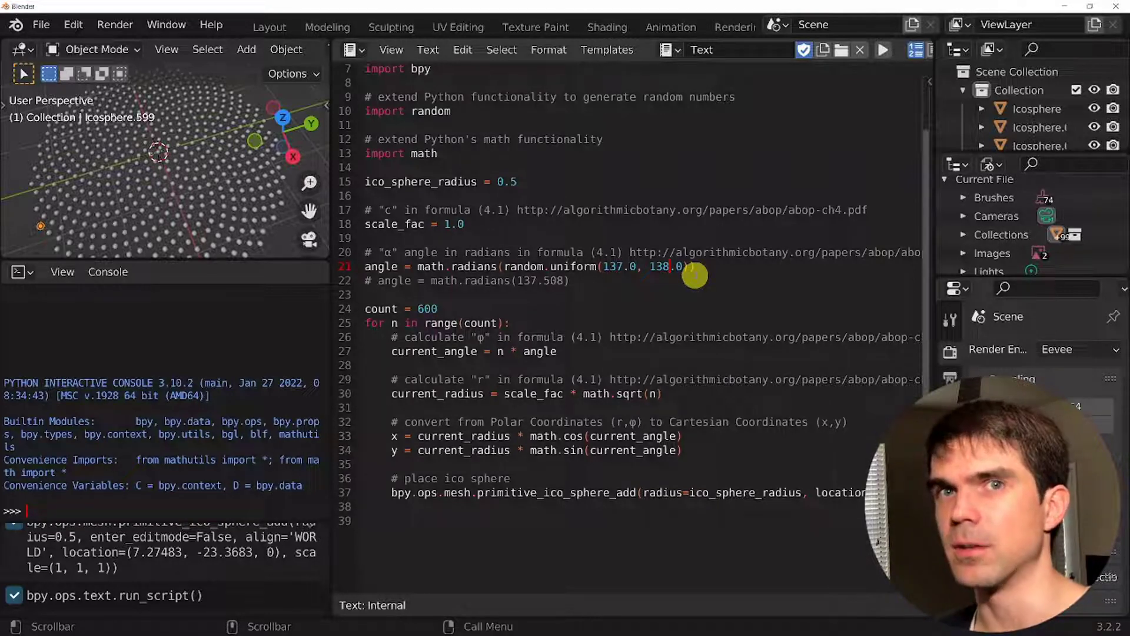
drag(603, 266, 686, 266)
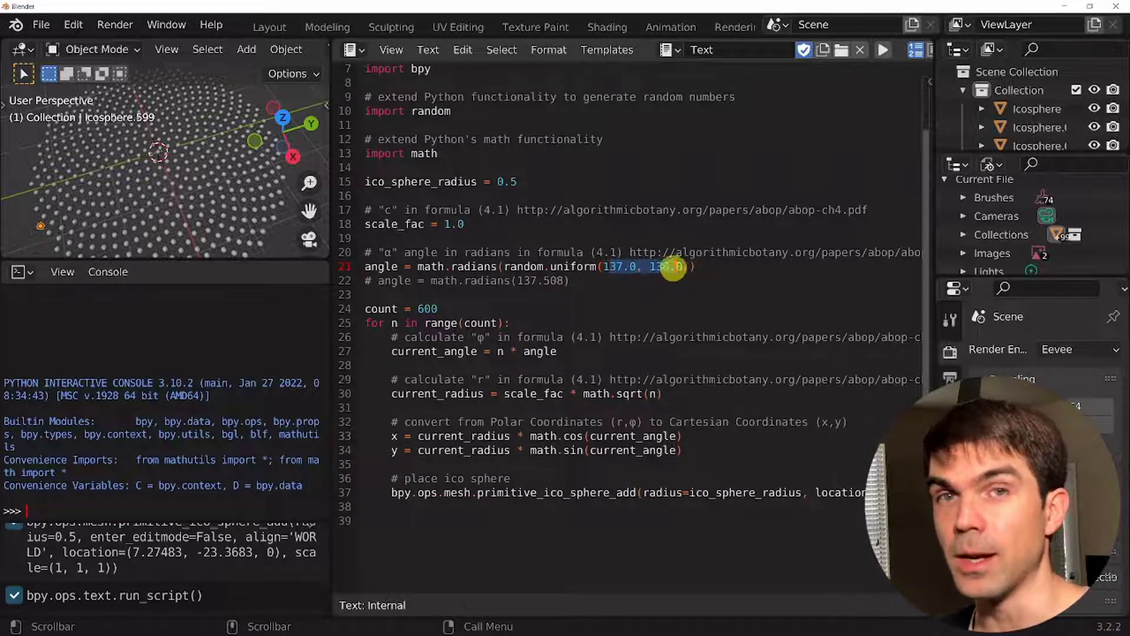
middle_drag(191, 152, 202, 155)
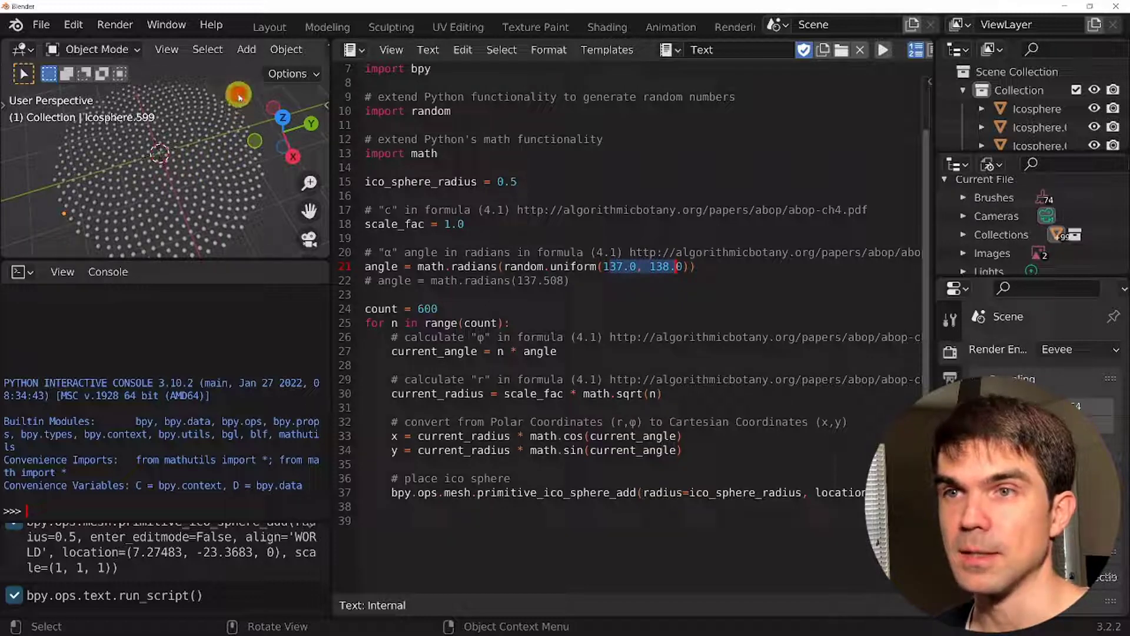
Clear the scene, set count = 300 and run the randomized-angle script
key(a)
key(x)
click(221, 95)
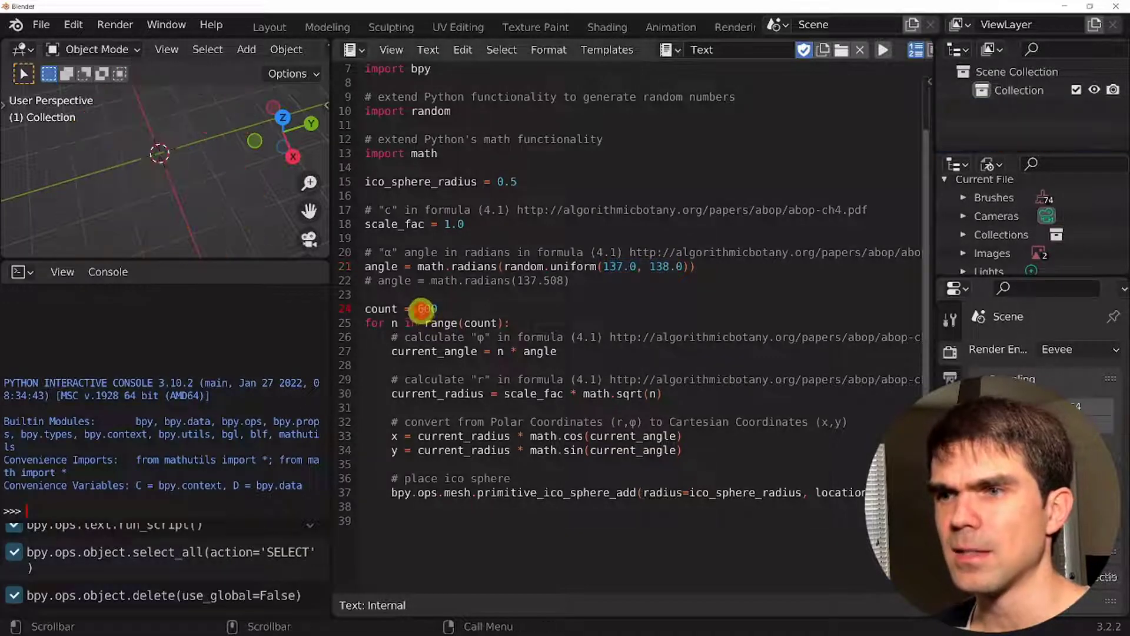
click(419, 309)
text(3)
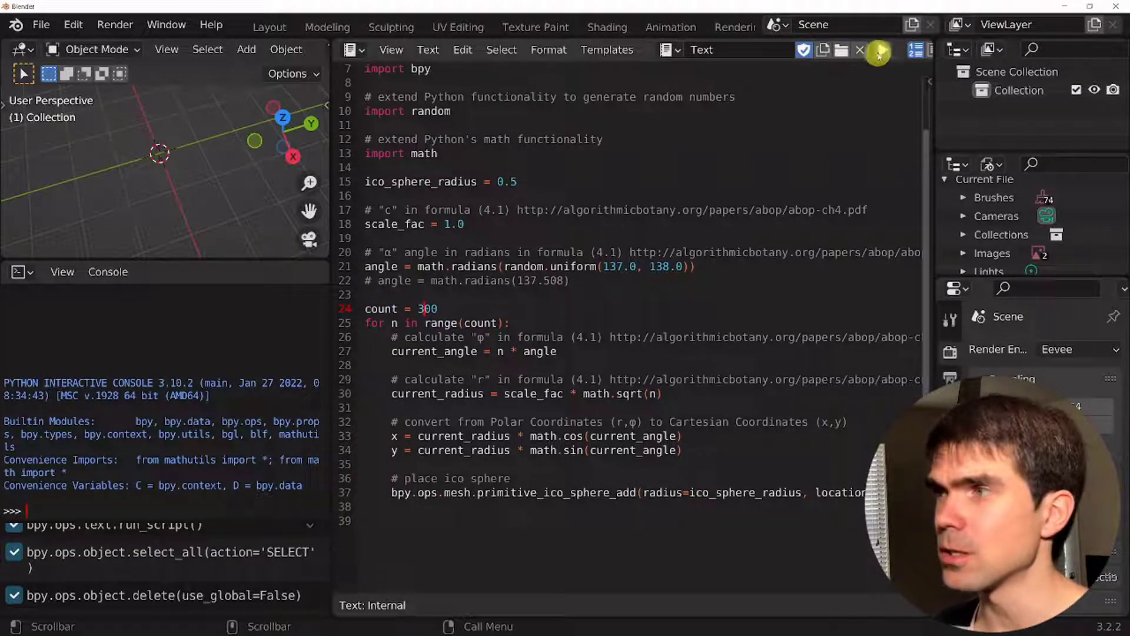
click(883, 51)
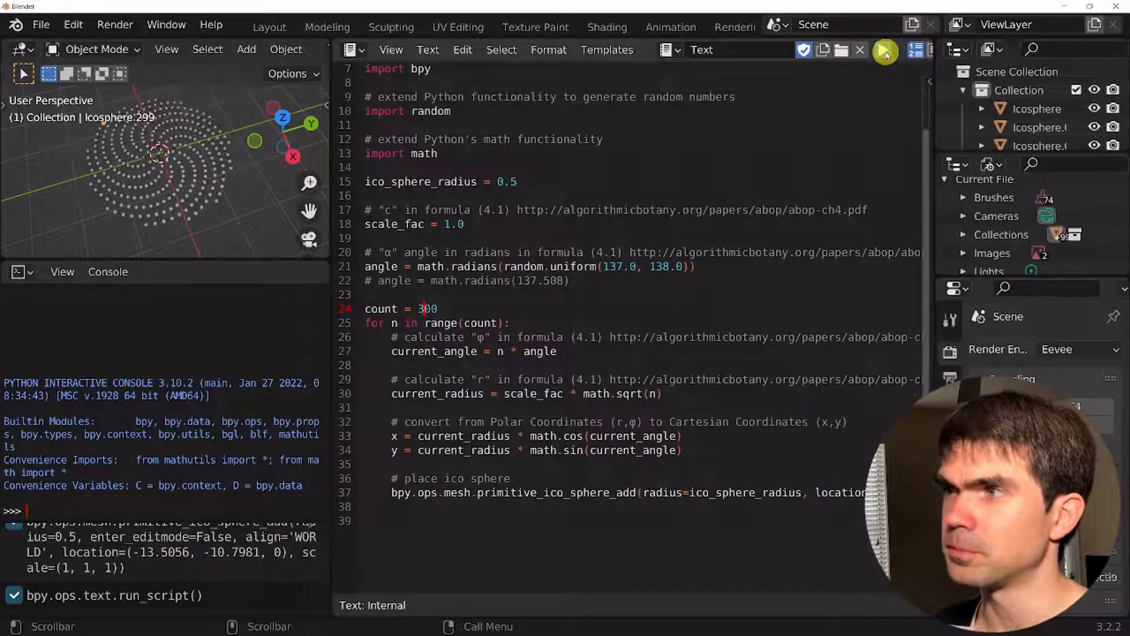
Enlarge the 3D view and console areas to view the spiral, then select all spheres for deletion
middle_drag(181, 184, 202, 243)
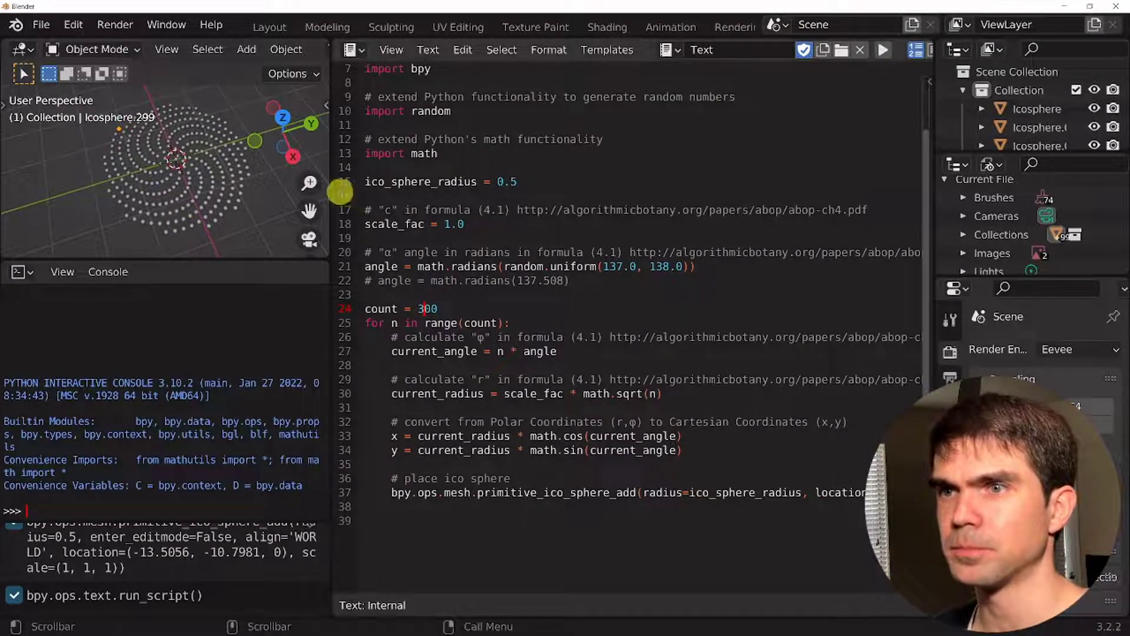
drag(332, 189, 505, 189)
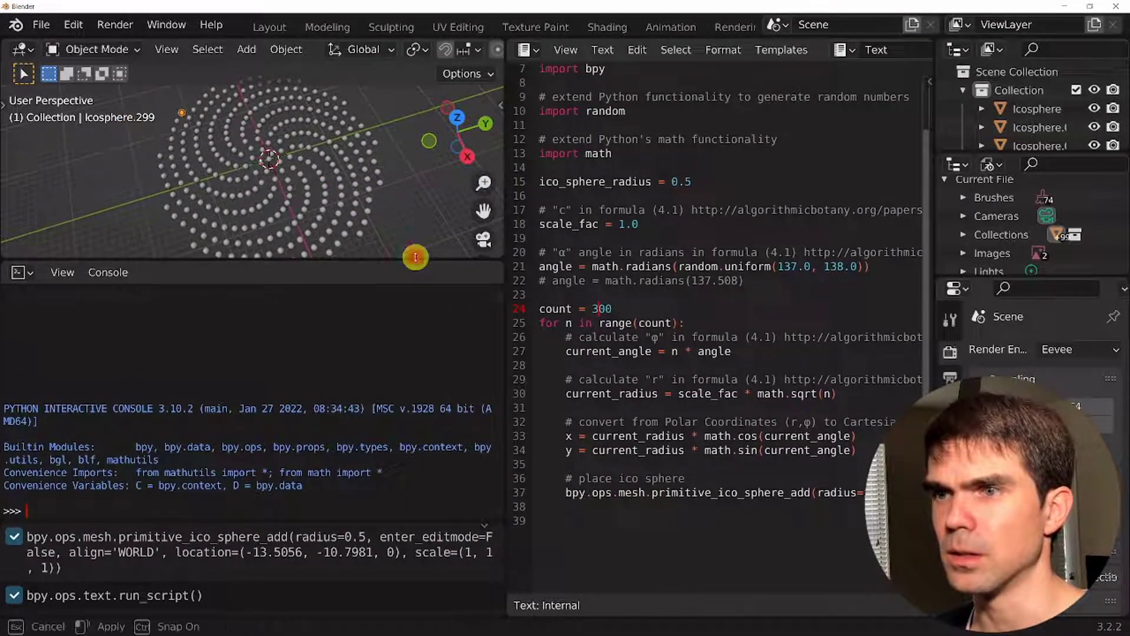
drag(416, 264, 416, 408)
scroll(826, 51, down, 5)
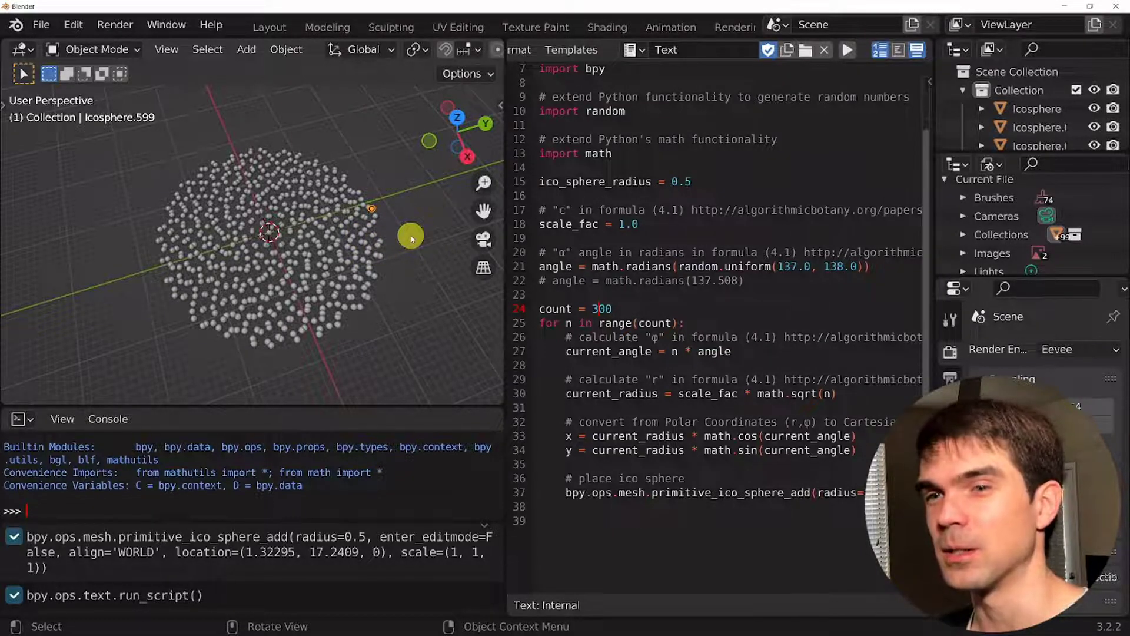
key(a)
Delete the spheres and rerun the script for a new random 300-sphere pattern
key(x)
click(369, 155)
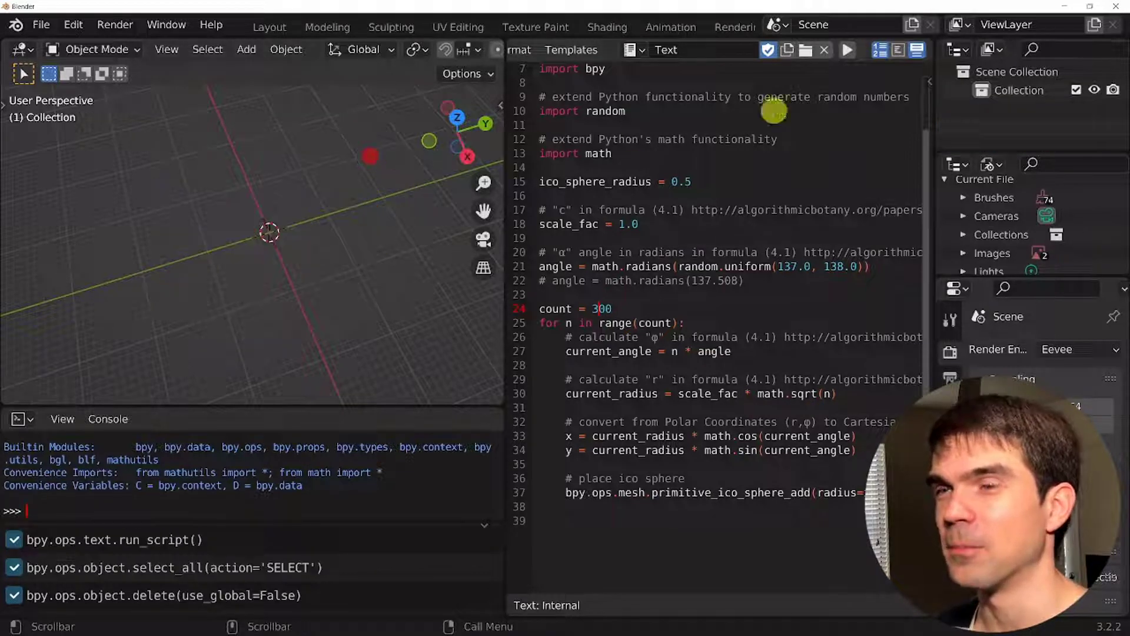
click(847, 49)
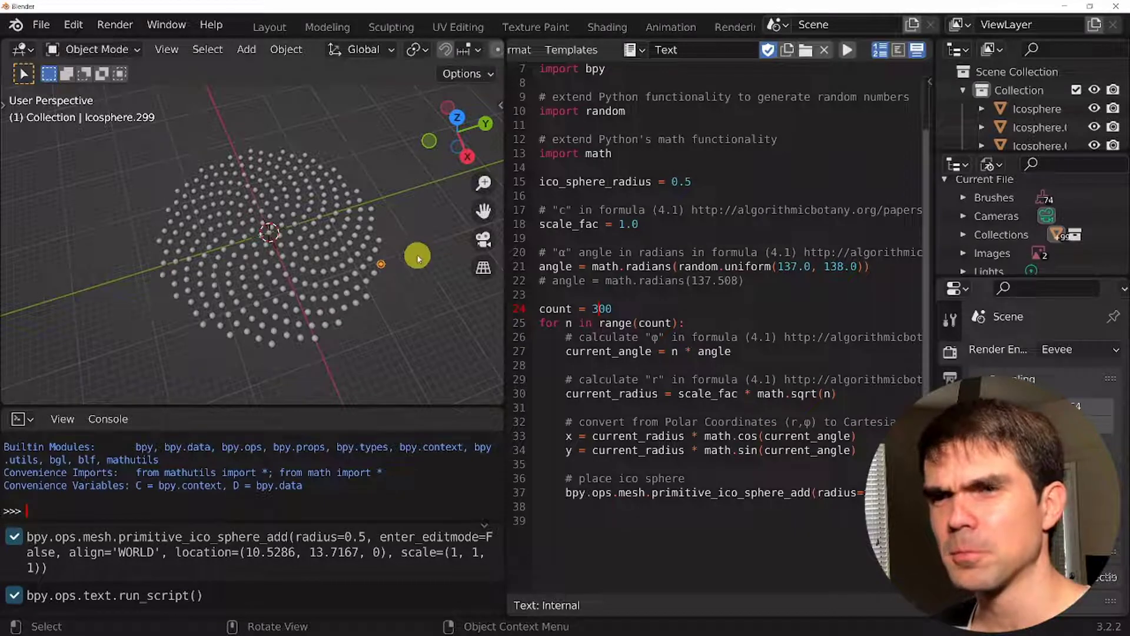
Clear and rerun again to get curved spiral arms, highlighting the random.uniform angle call
key(a)
key(x)
click(348, 134)
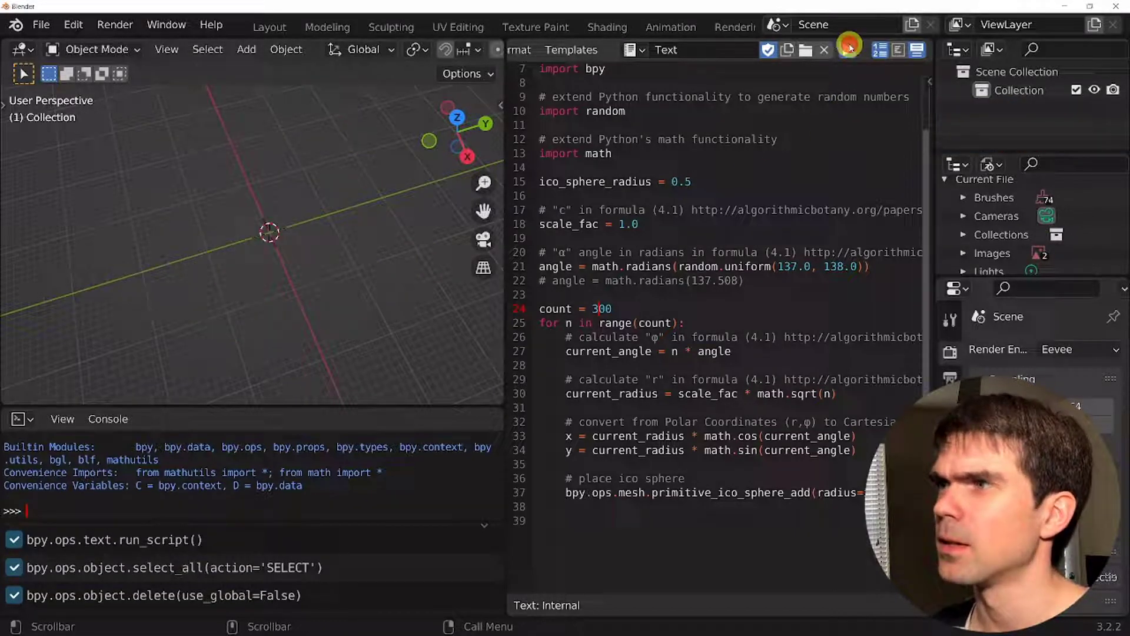
click(847, 46)
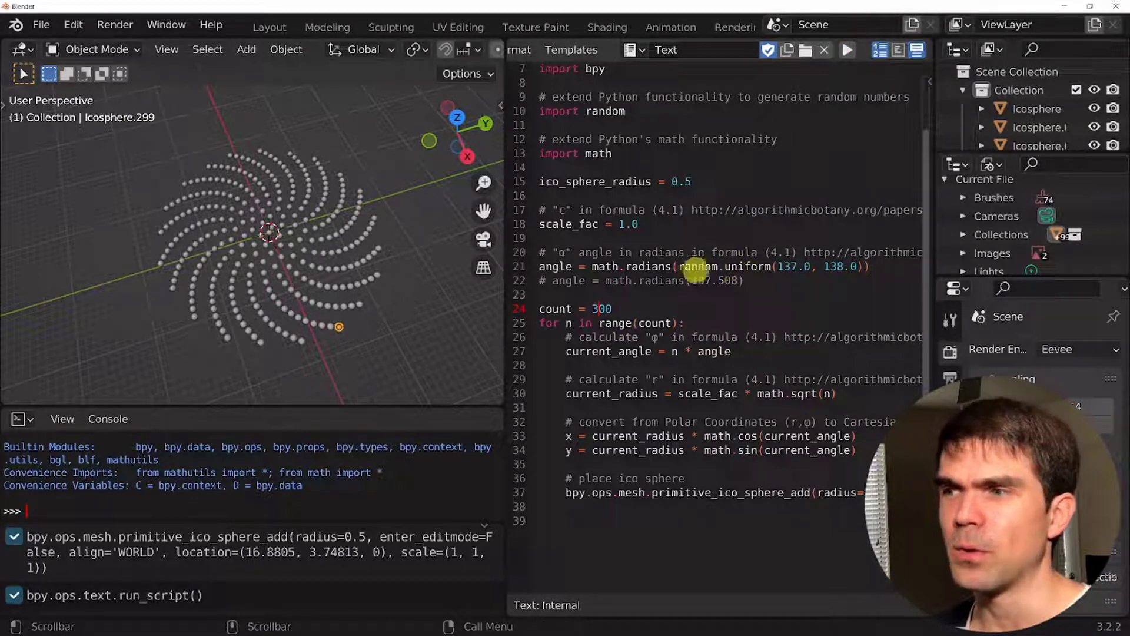
drag(677, 267, 807, 268)
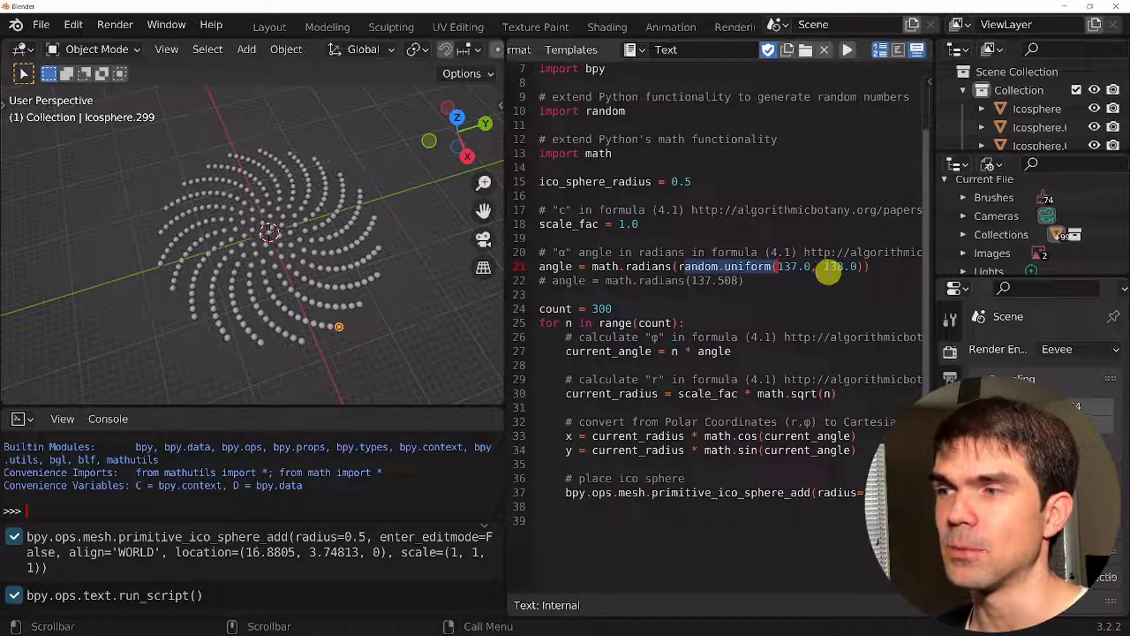